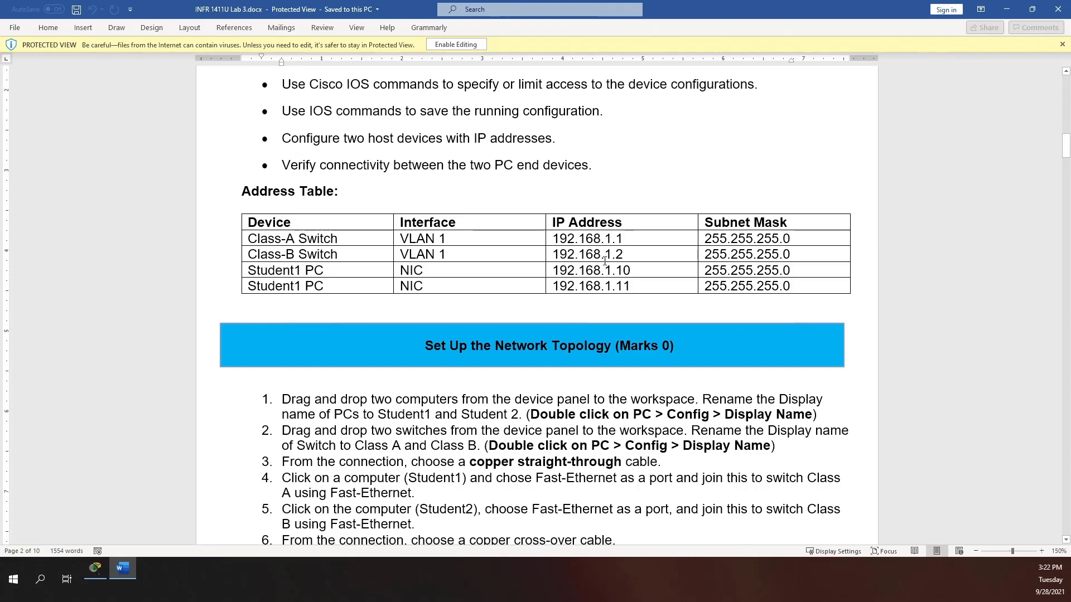
- Read through the Lab 3 address table and topology setup steps in Word, then switch to Packet Tracer
scroll(466, 246, "down", 1)
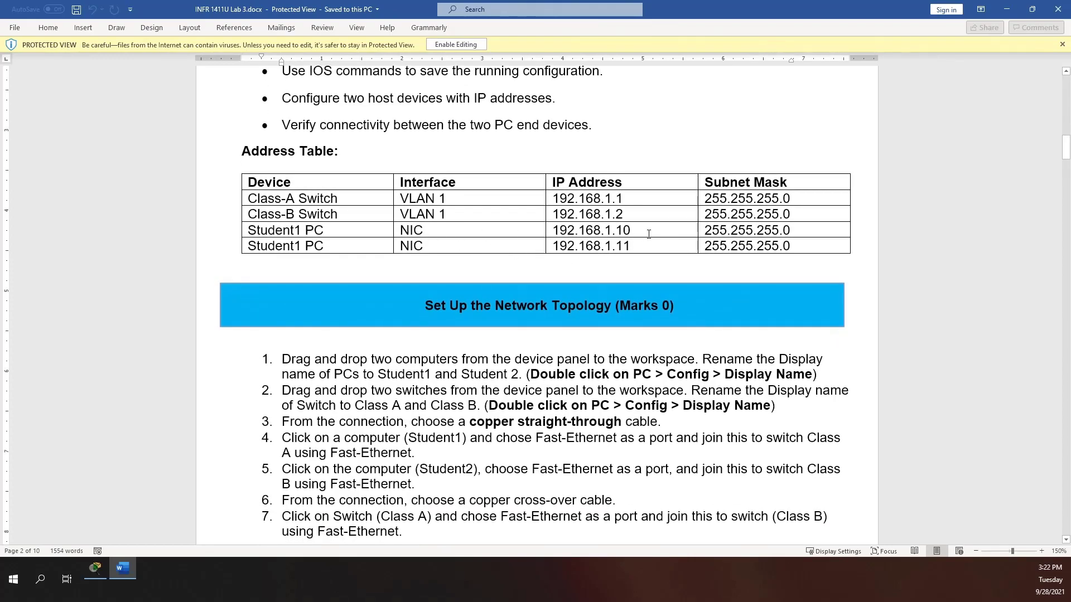
scroll(716, 246, "down", 1)
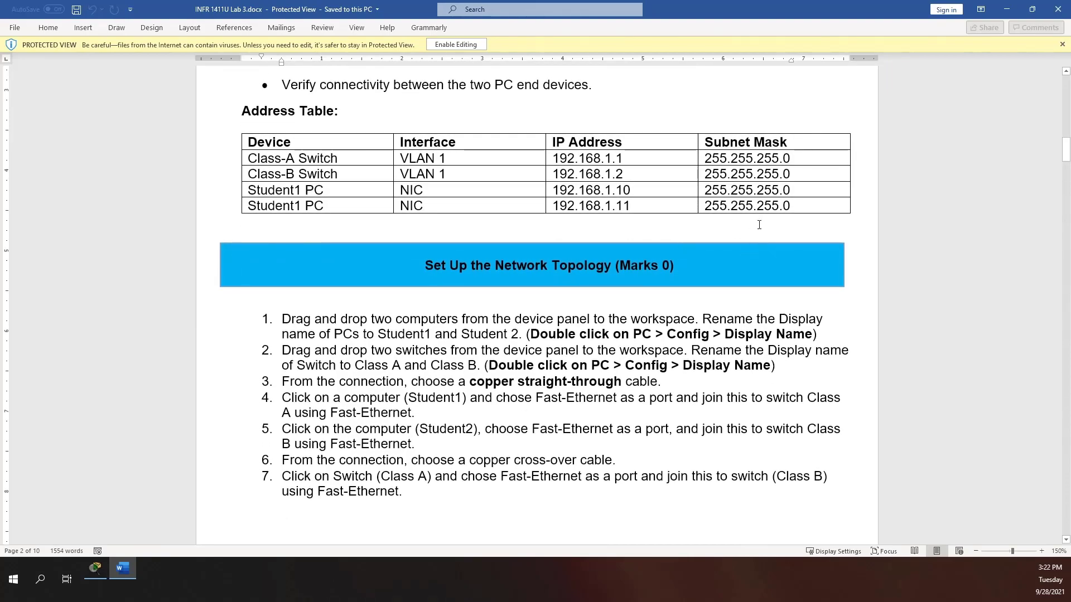
scroll(462, 296, "down", 3)
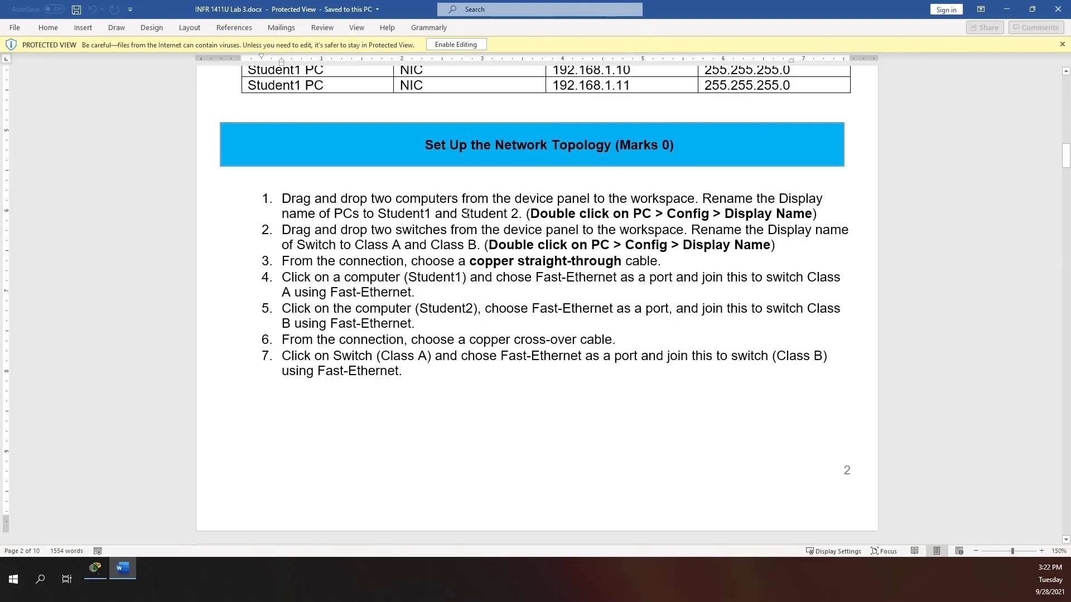
scroll(467, 213, "down", 2)
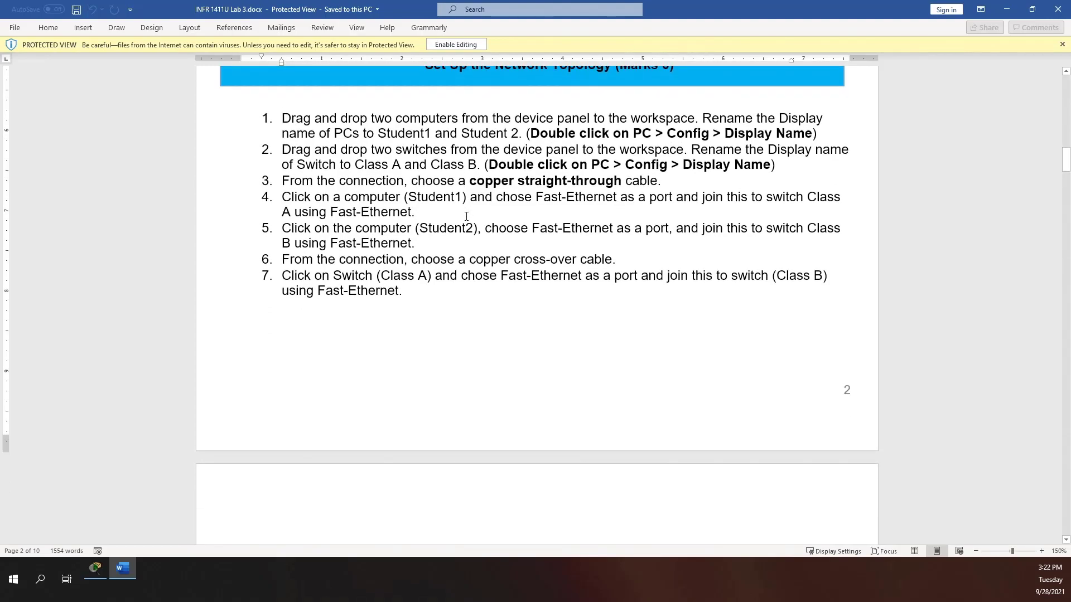
scroll(637, 199, "down", 1)
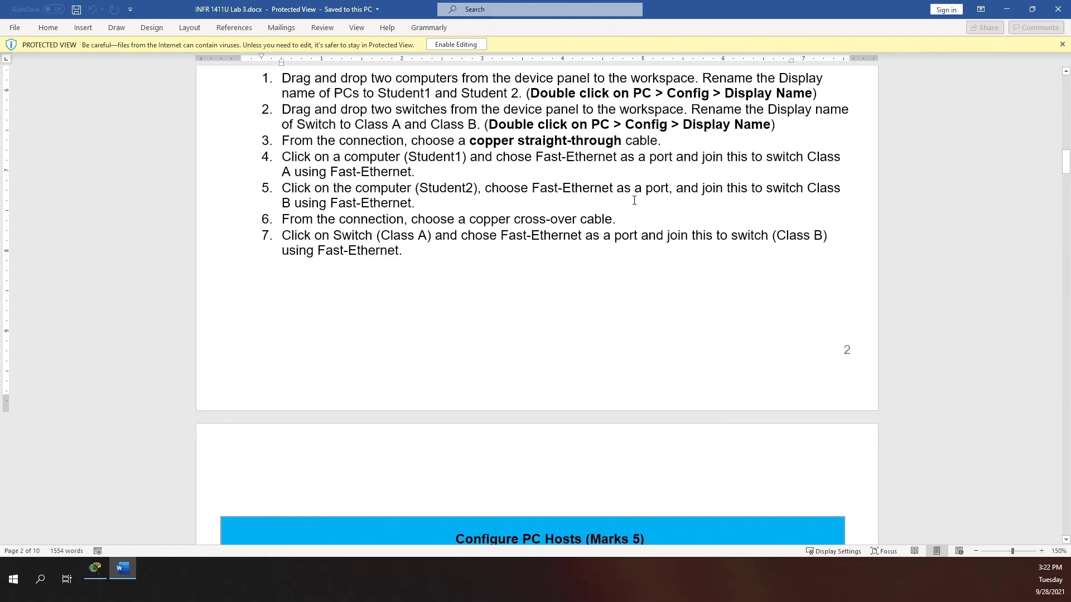
scroll(622, 192, "down", 2)
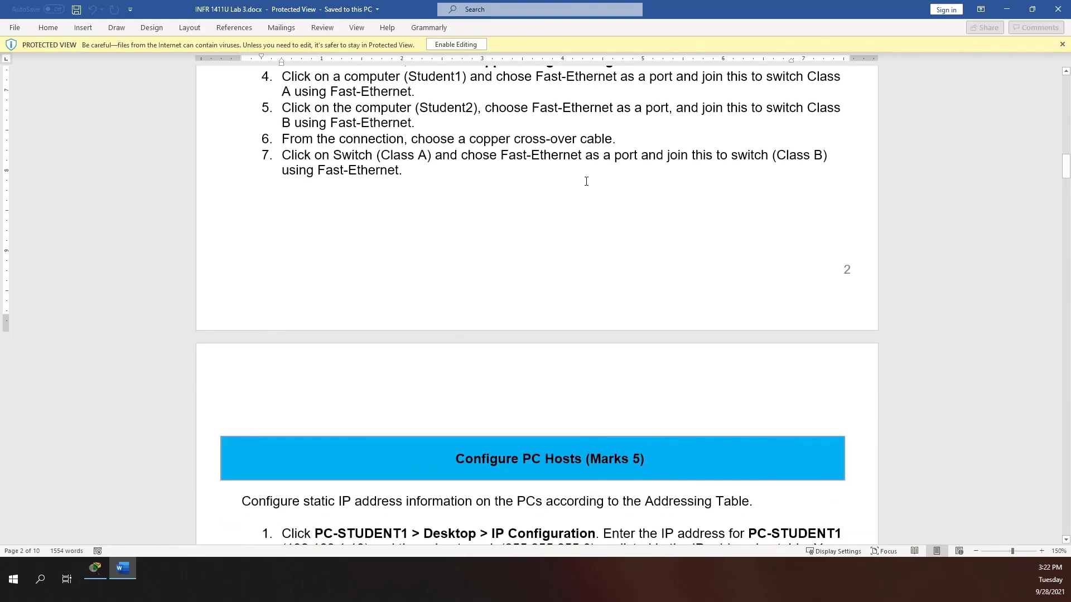
scroll(587, 181, "down", 6)
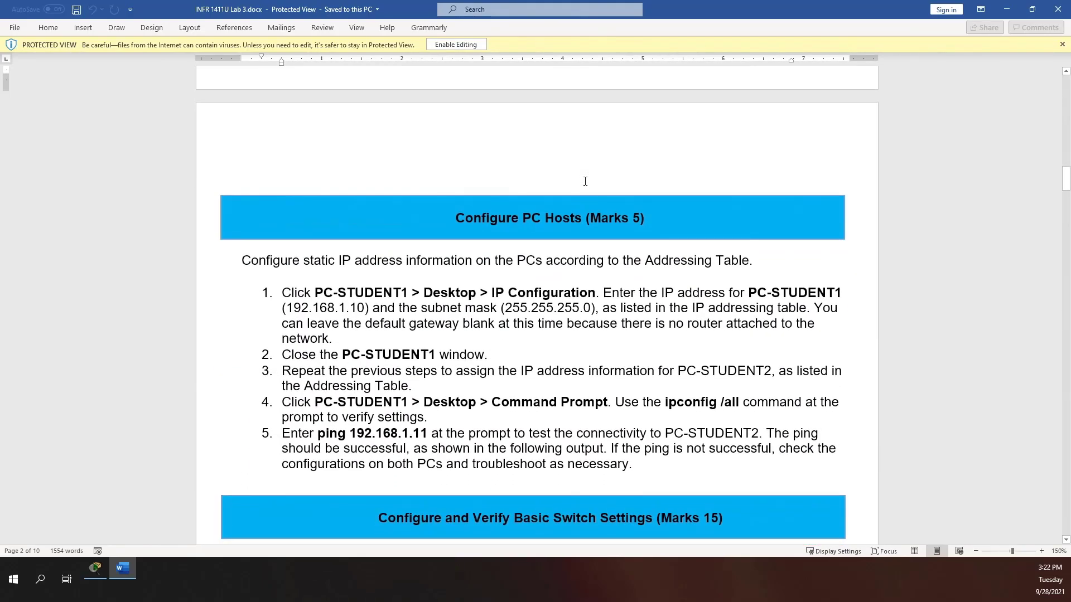
scroll(585, 181, "down", 1)
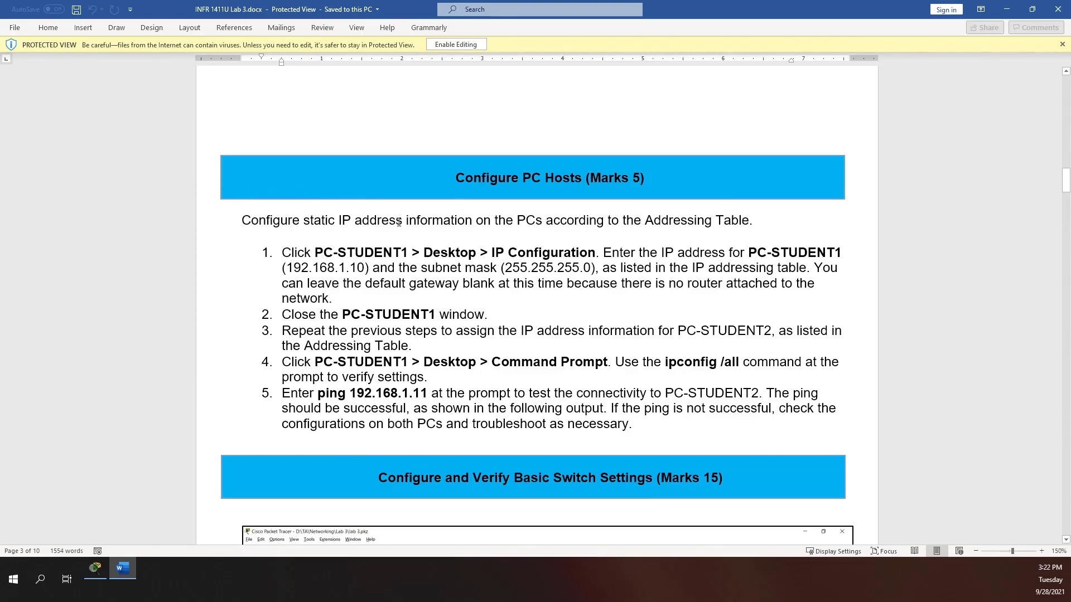
scroll(388, 215, "down", 4)
scroll(387, 215, "down", 4)
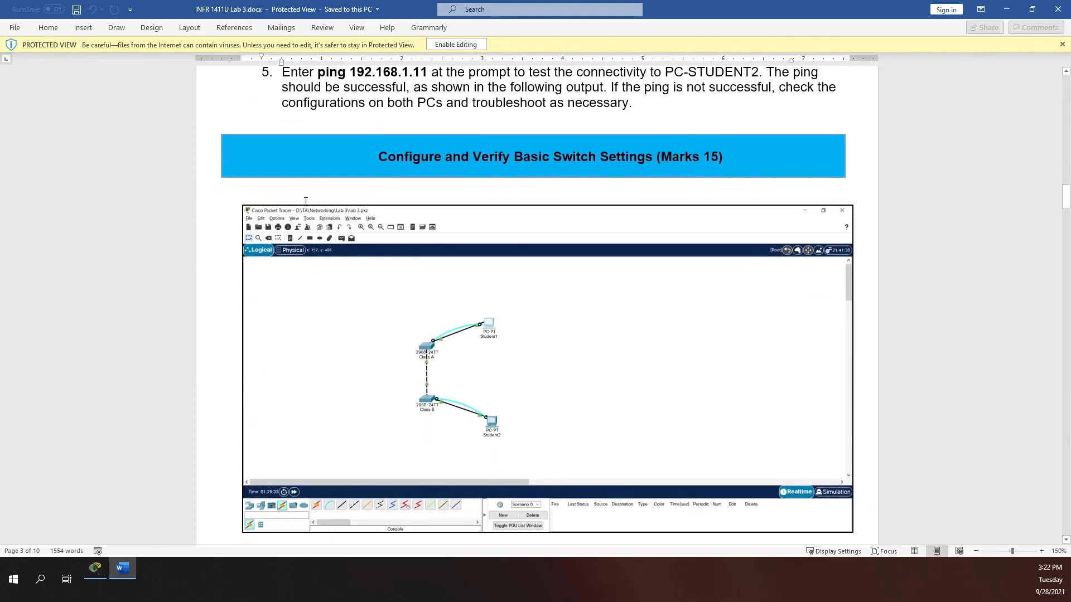
scroll(306, 201, "down", 6)
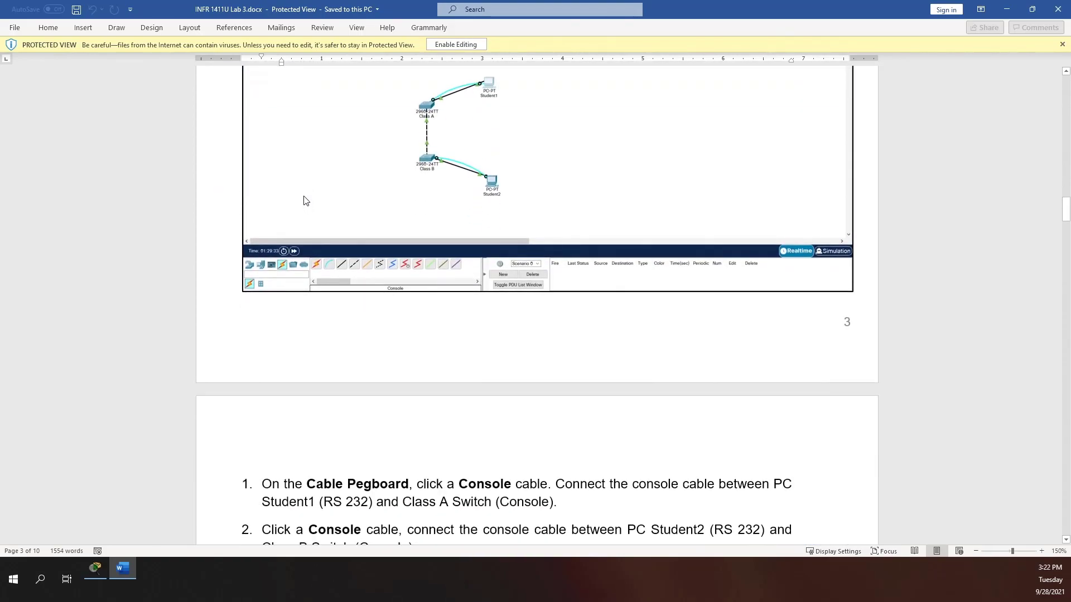
scroll(435, 173, "down", 1)
scroll(435, 173, "down", 14)
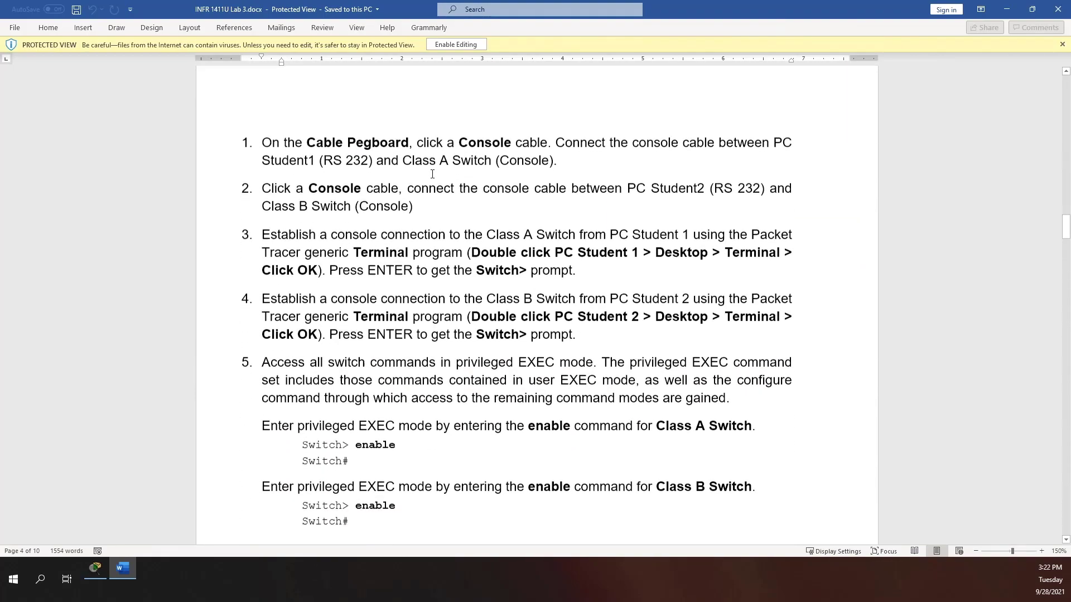
scroll(433, 175, "up", 20)
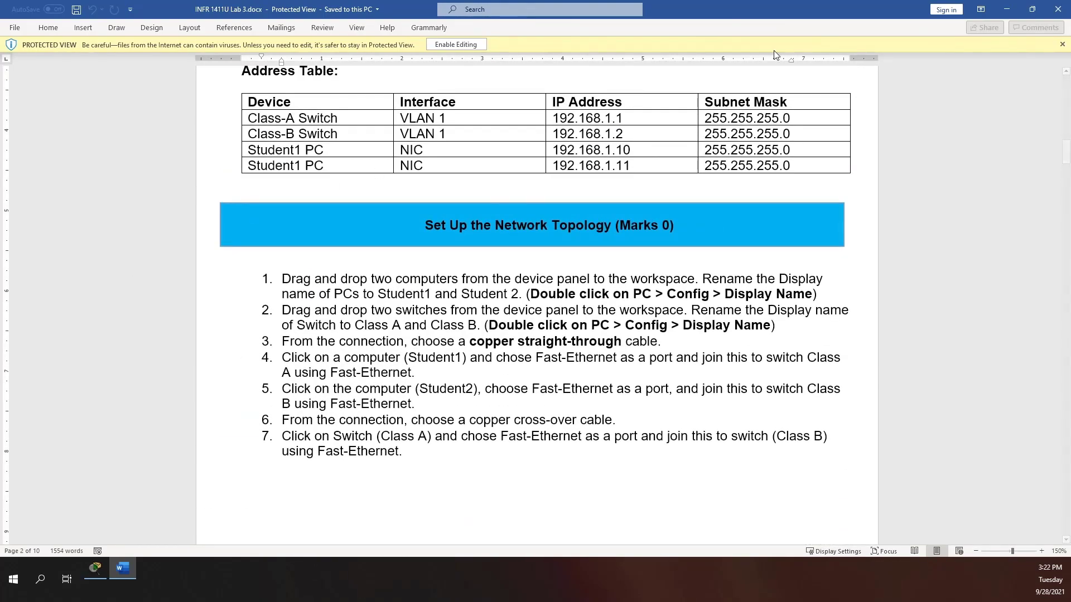
key("alt+Tab")
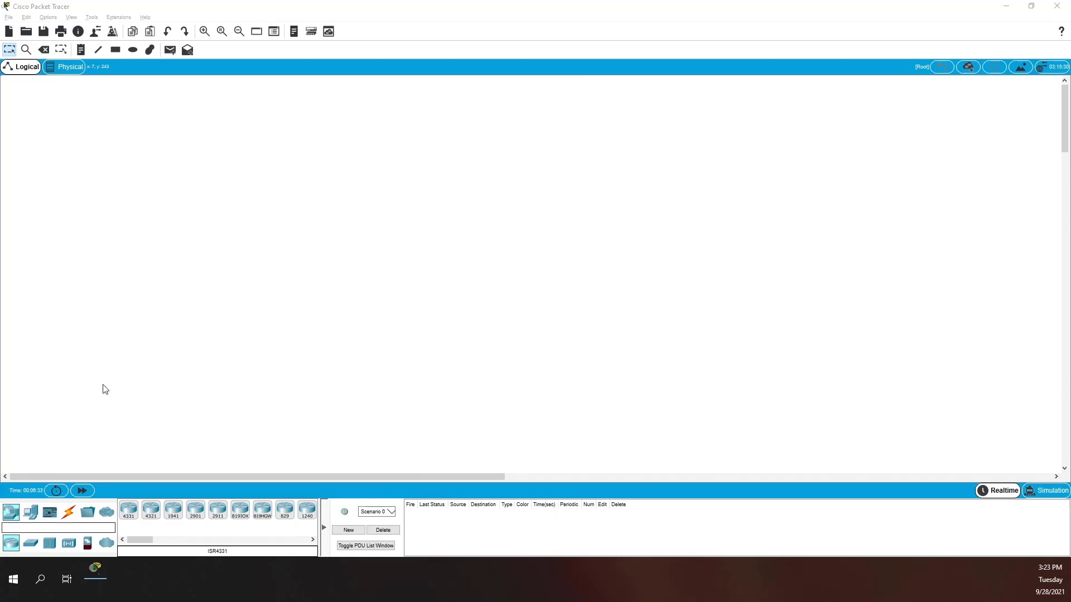
- Add two generic PC-PT end devices, PC0 and PC1, to the workspace
left_click(31, 512)
left_click(127, 516)
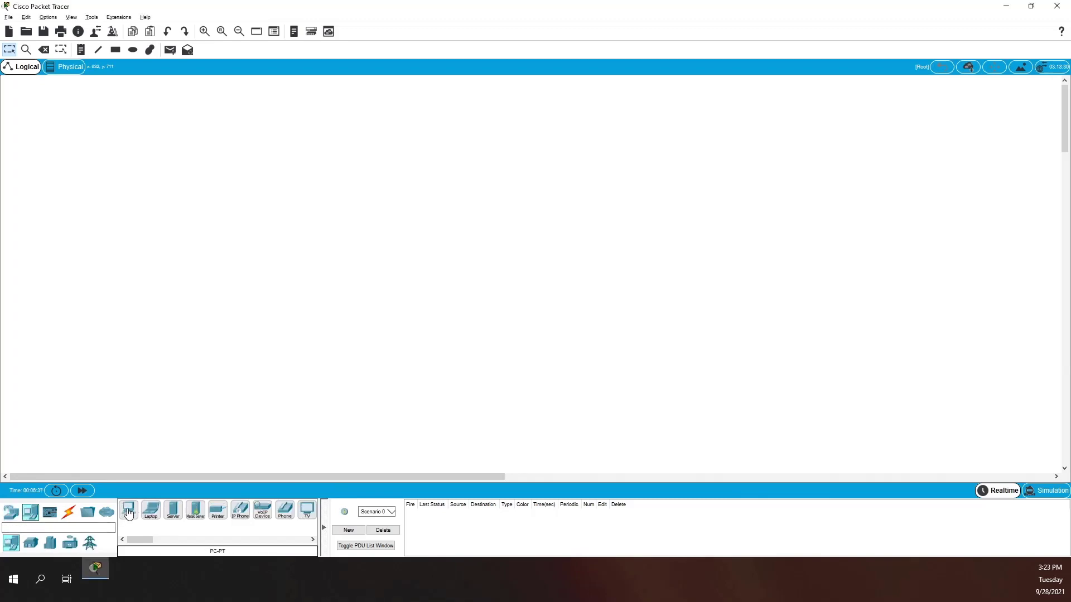
left_click(322, 244)
left_click(128, 513)
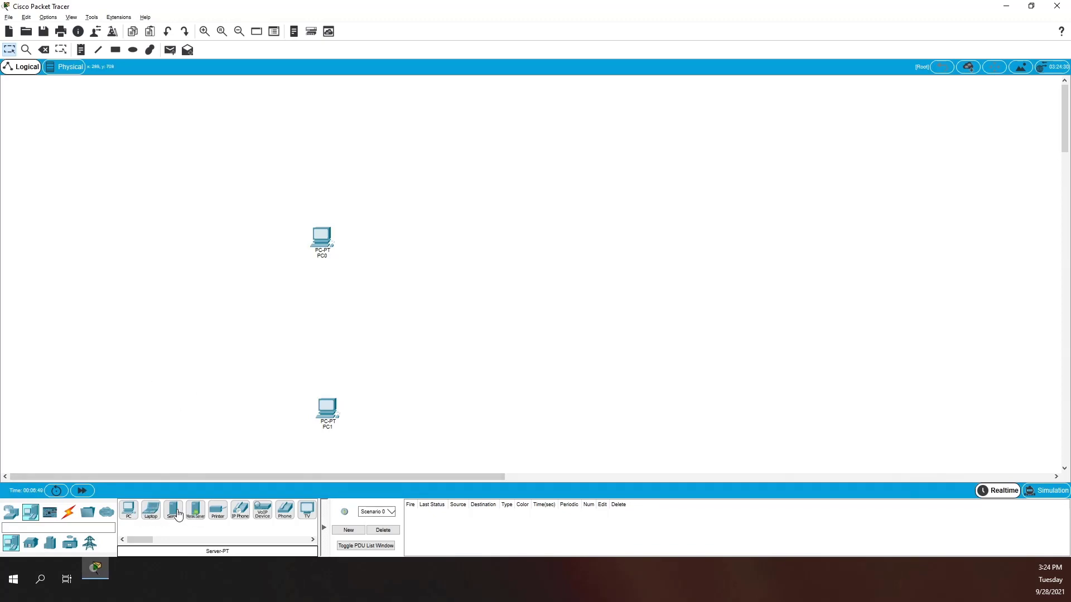
- Place two 2960 switches on the workspace, one beside each PC
left_click(13, 517)
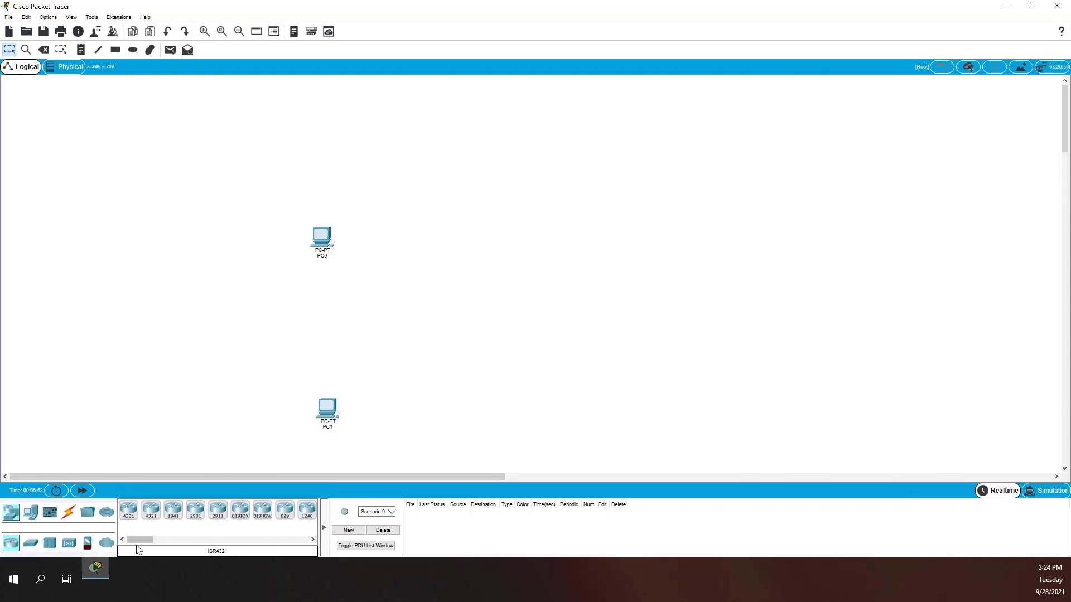
left_click(31, 543)
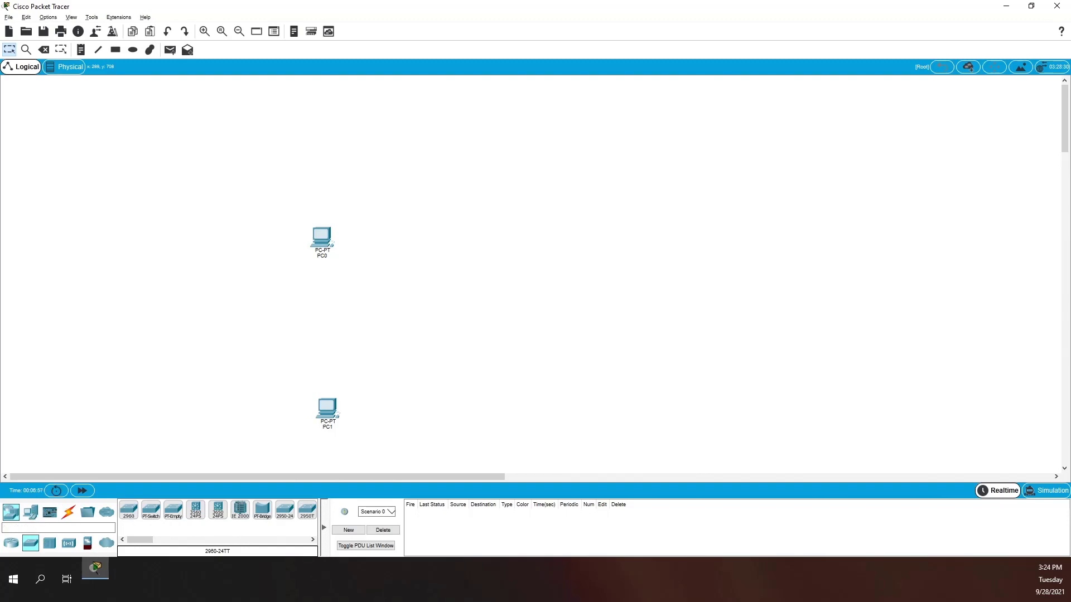
left_click_drag(129, 510, 244, 298)
left_click_drag(121, 516, 234, 400)
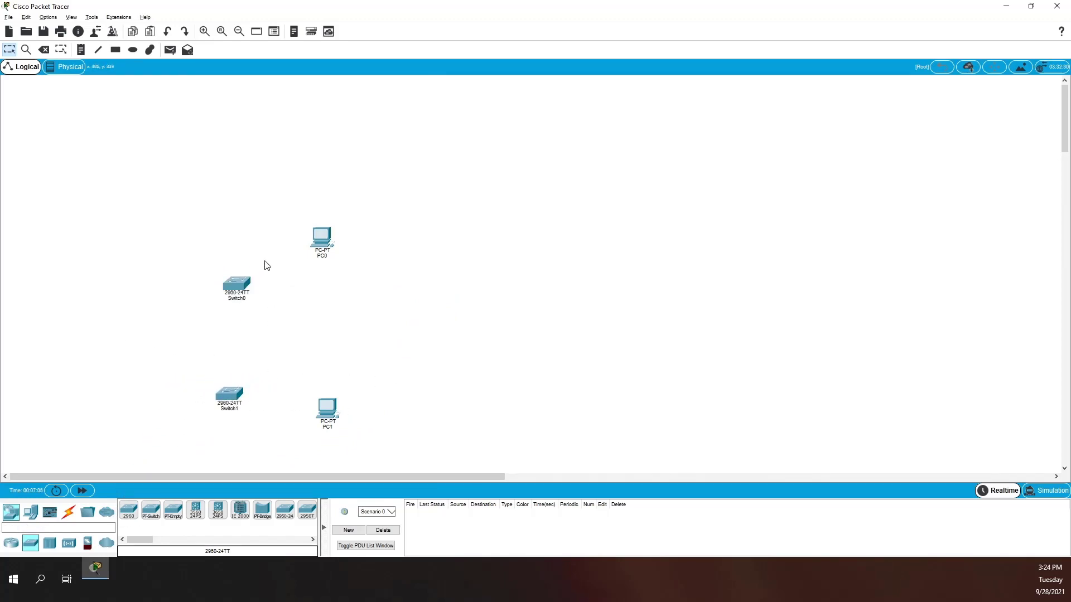
- Connect Switch0 FastEthernet0/1 to PC0 FastEthernet0 with a copper straight-through cable
left_click(69, 512)
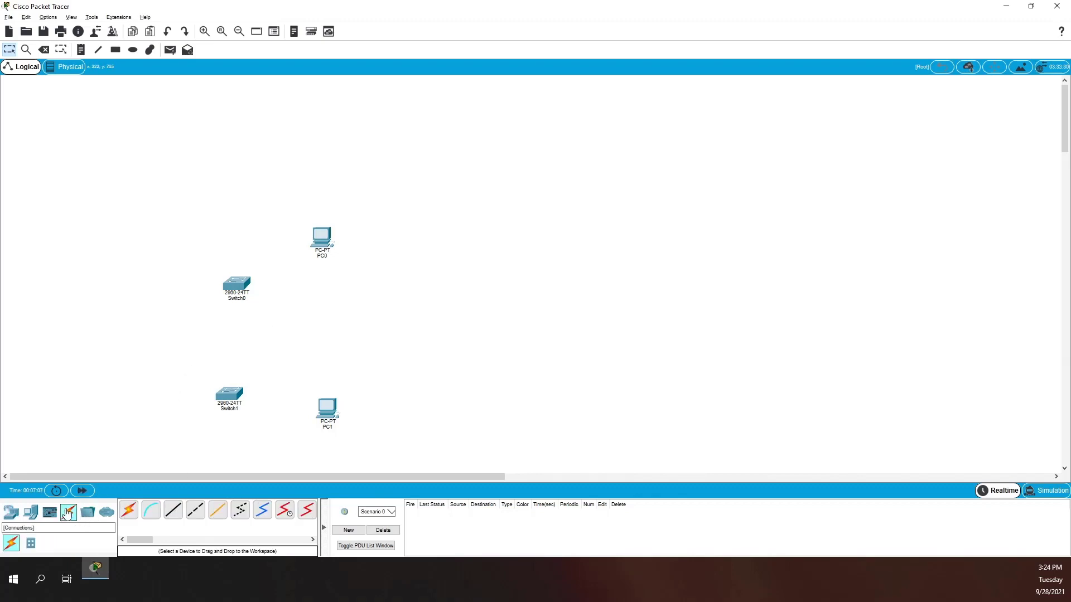
left_click(177, 511)
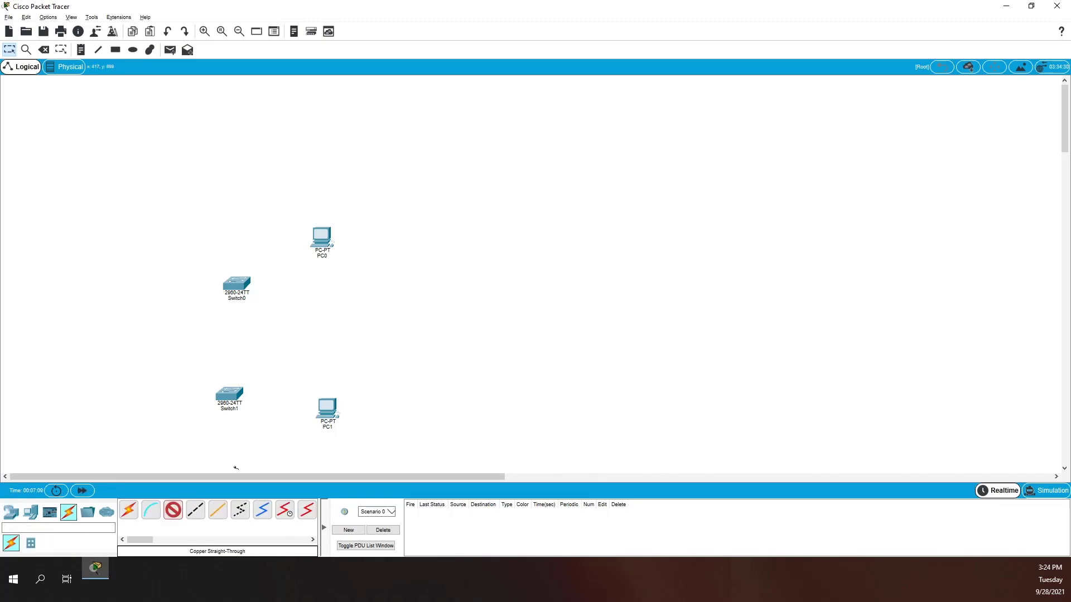
left_click(236, 283)
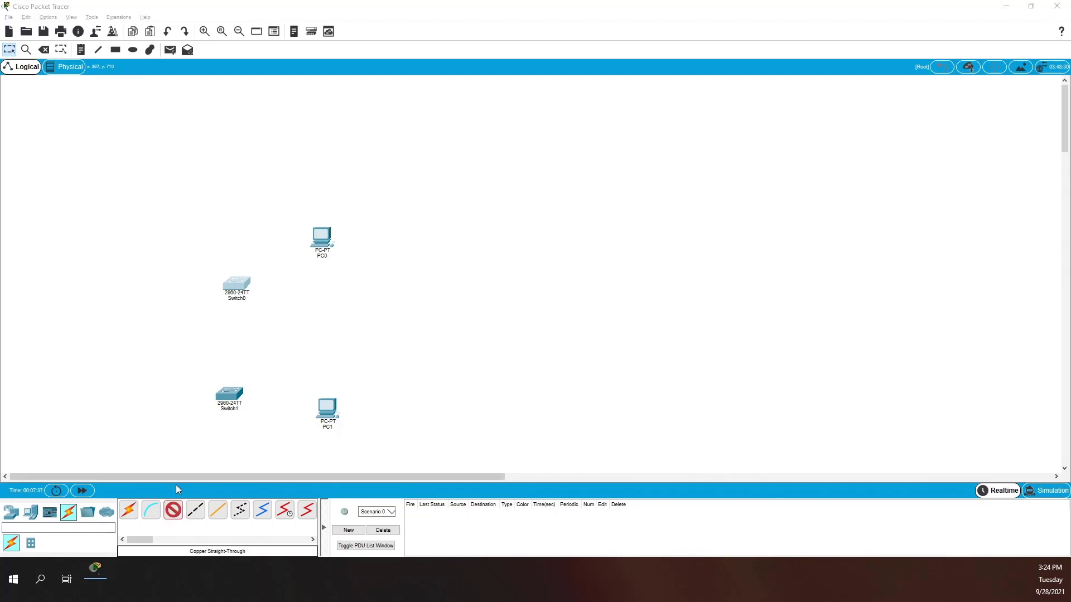
left_click(236, 283)
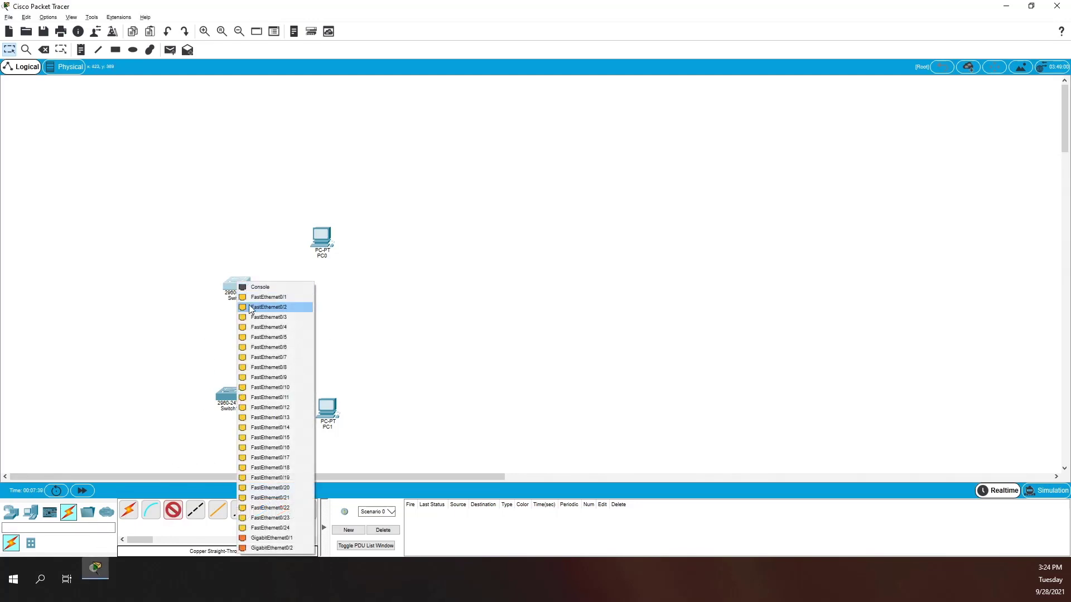
left_click(278, 300)
left_click(319, 239)
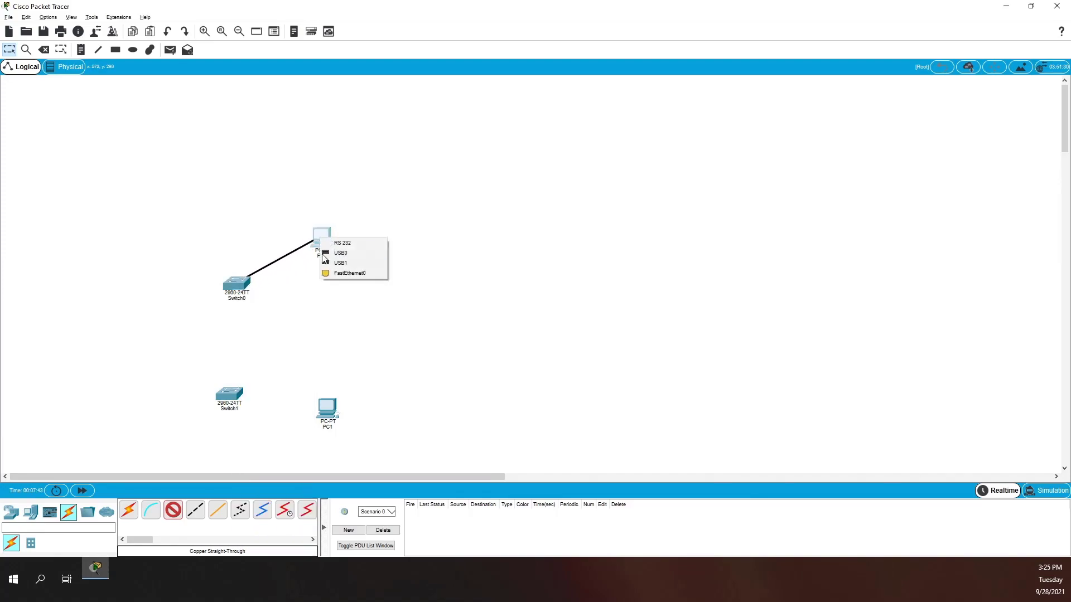
left_click(325, 272)
- Connect Switch1 FastEthernet0/1 to PC1 FastEthernet0 with another straight-through cable
left_click(172, 516)
left_click(232, 396)
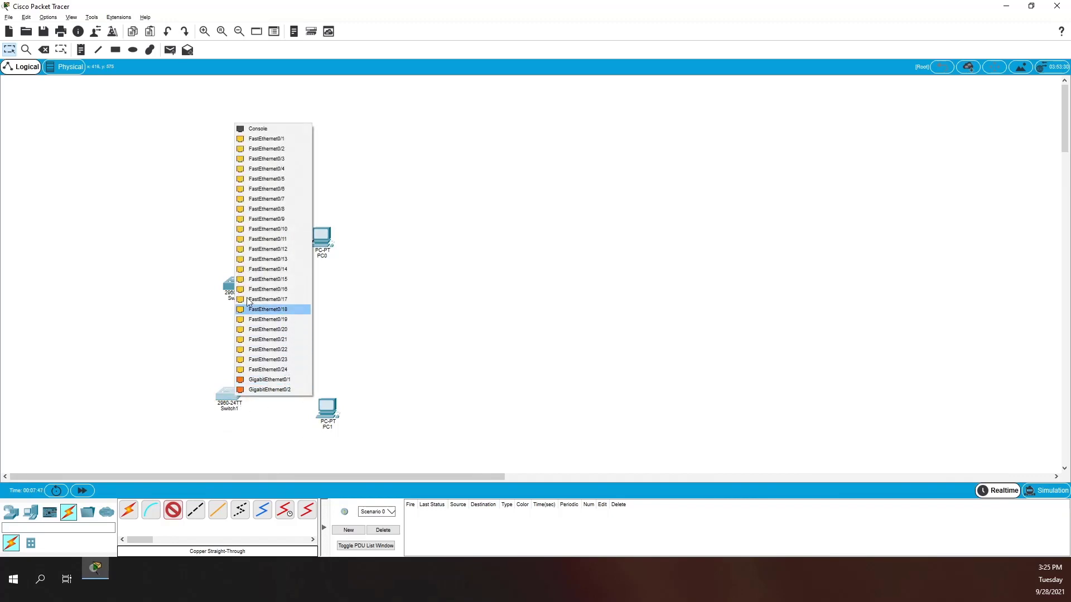
left_click(299, 140)
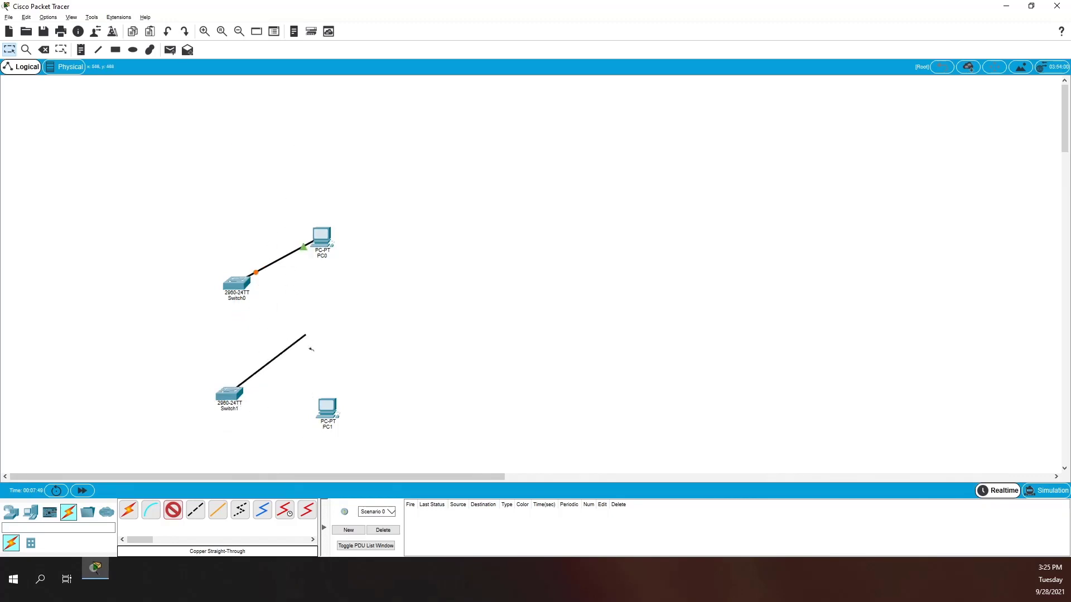
left_click(328, 408)
left_click(359, 446)
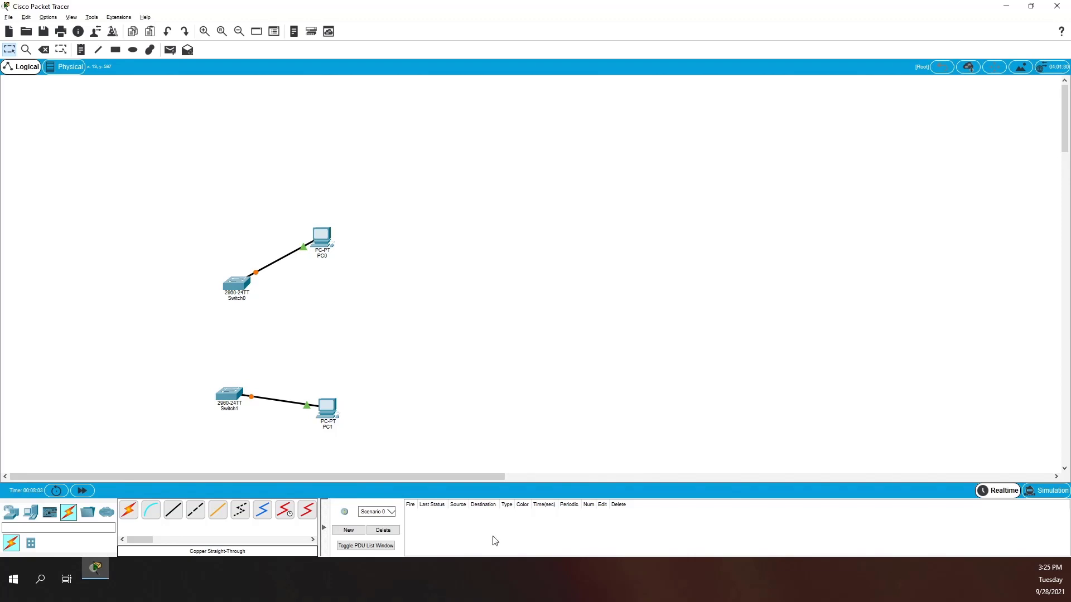
- Cable Switch1 FastEthernet0/24 to Switch0 FastEthernet0/24 and align Switch1 beneath Switch0
left_click(179, 507)
left_click(232, 389)
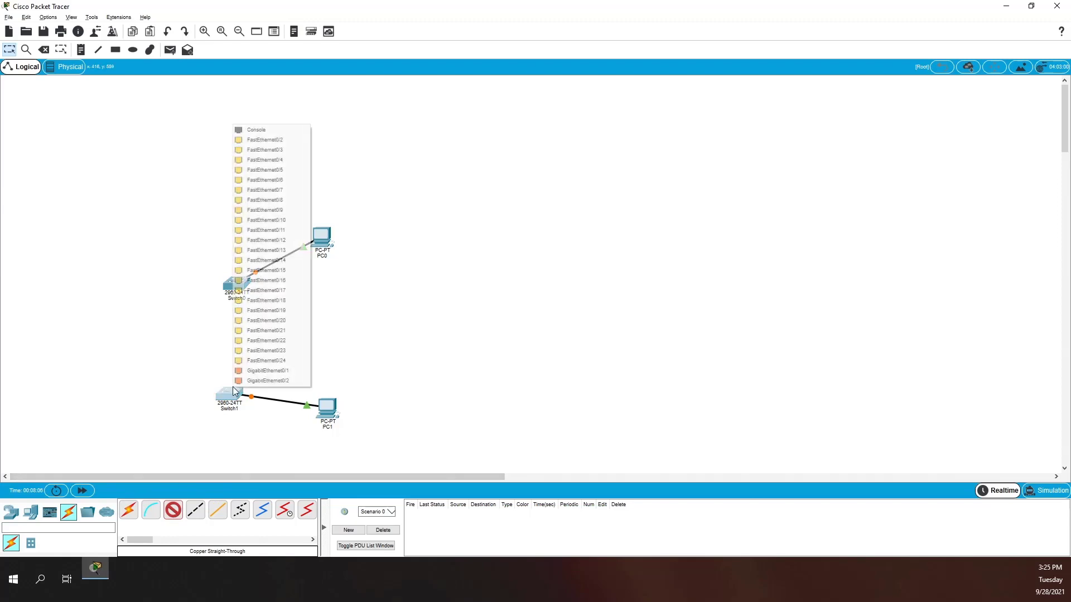
left_click(256, 361)
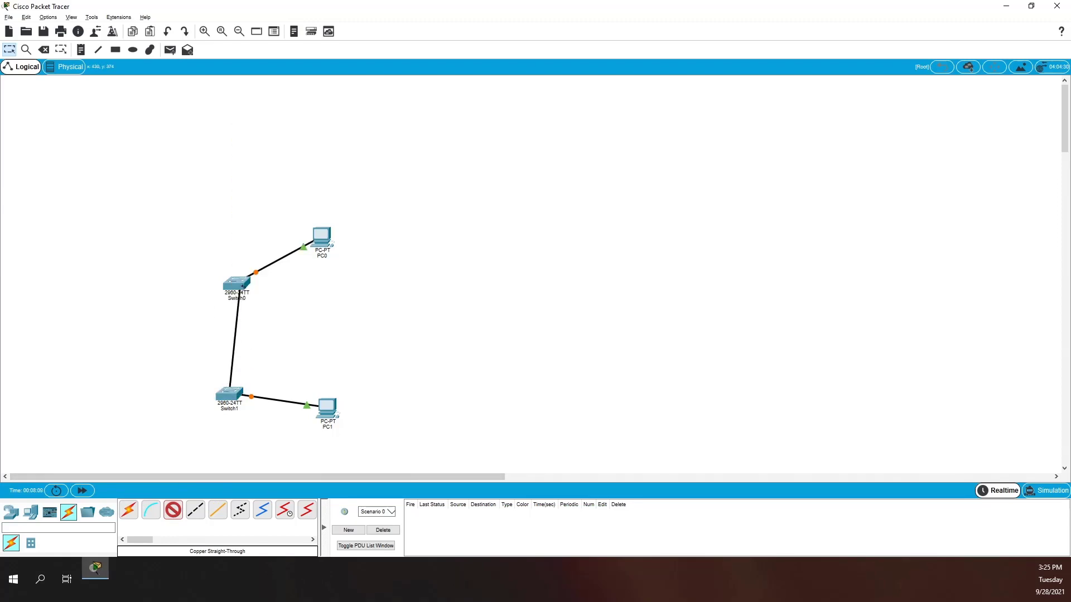
left_click(240, 284)
left_click(279, 521)
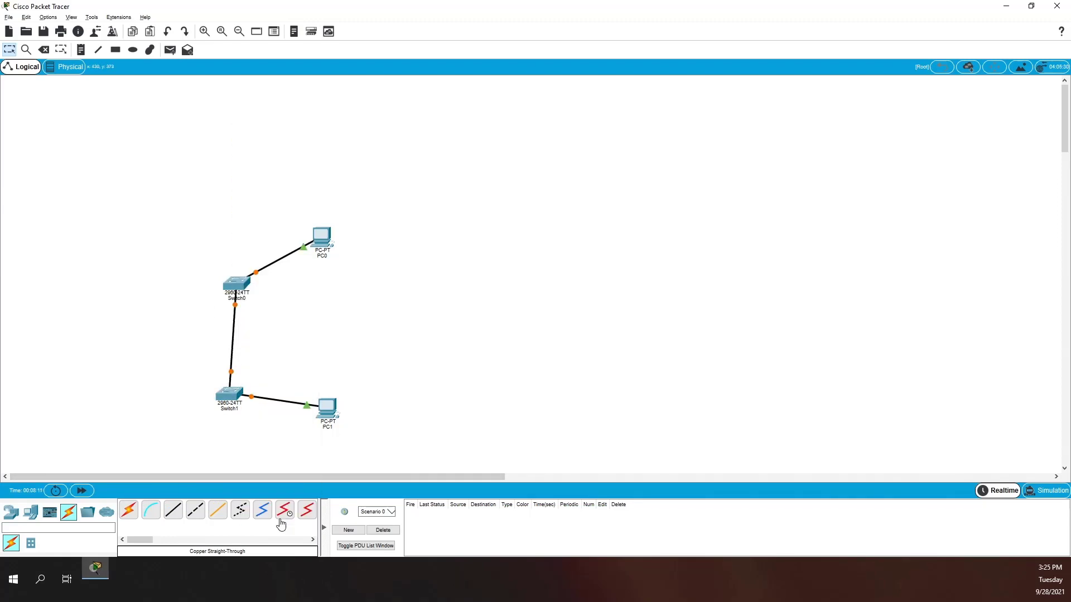
left_click_drag(231, 400, 237, 399)
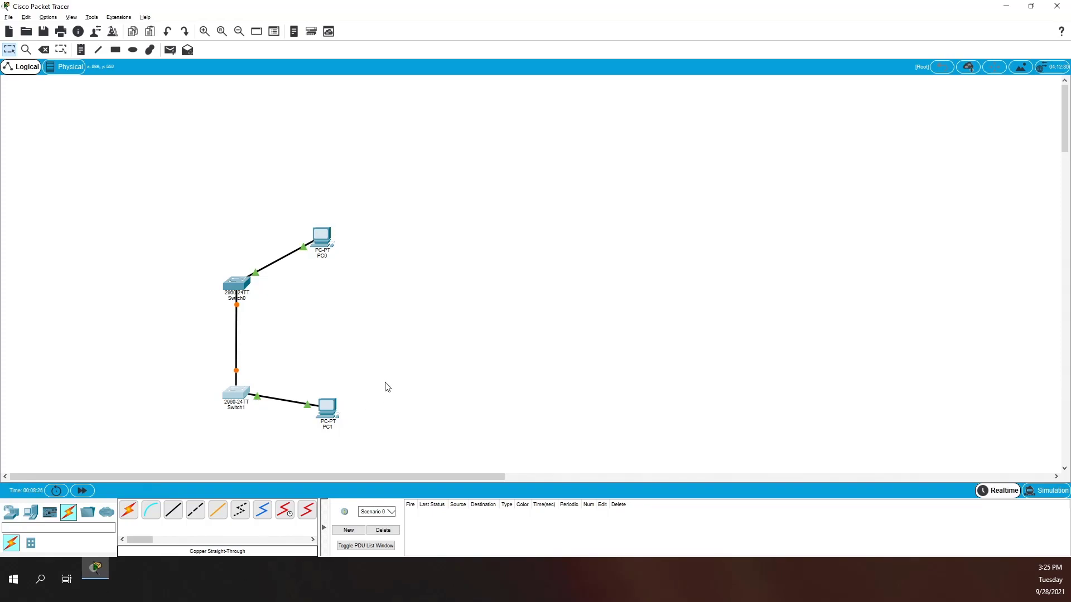
- Change PC1's display name to Student2 in its global settings and close the window
left_click(328, 410)
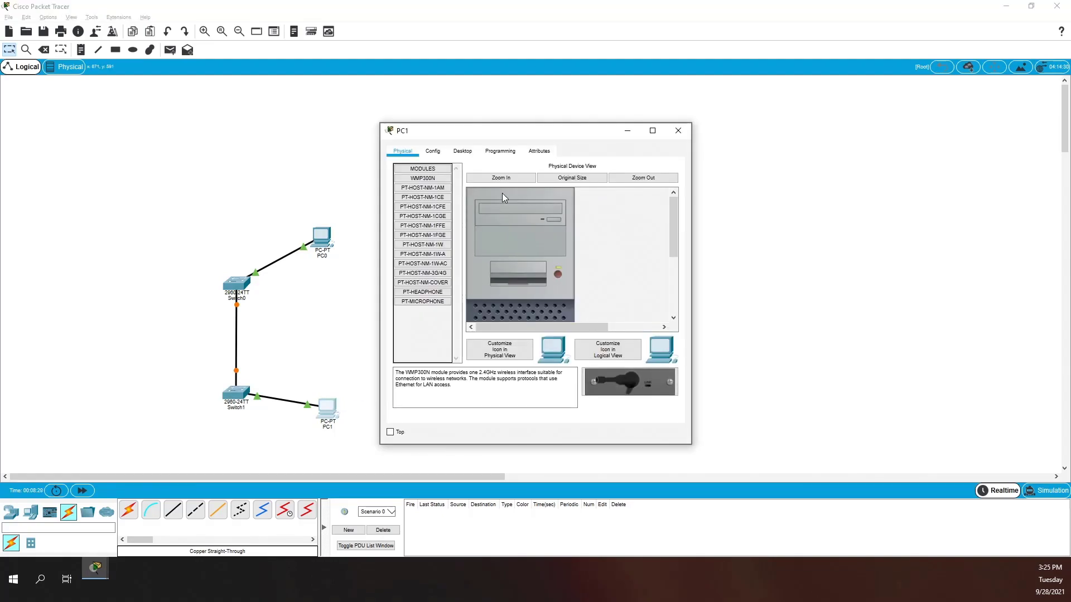
left_click(440, 152)
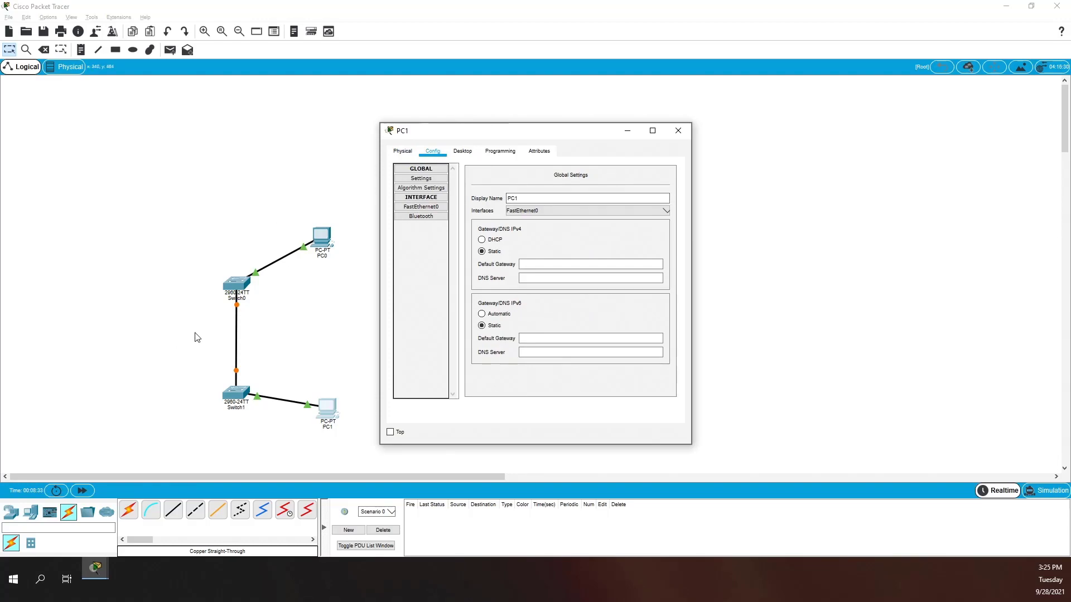
double_click(536, 198)
type("Student2")
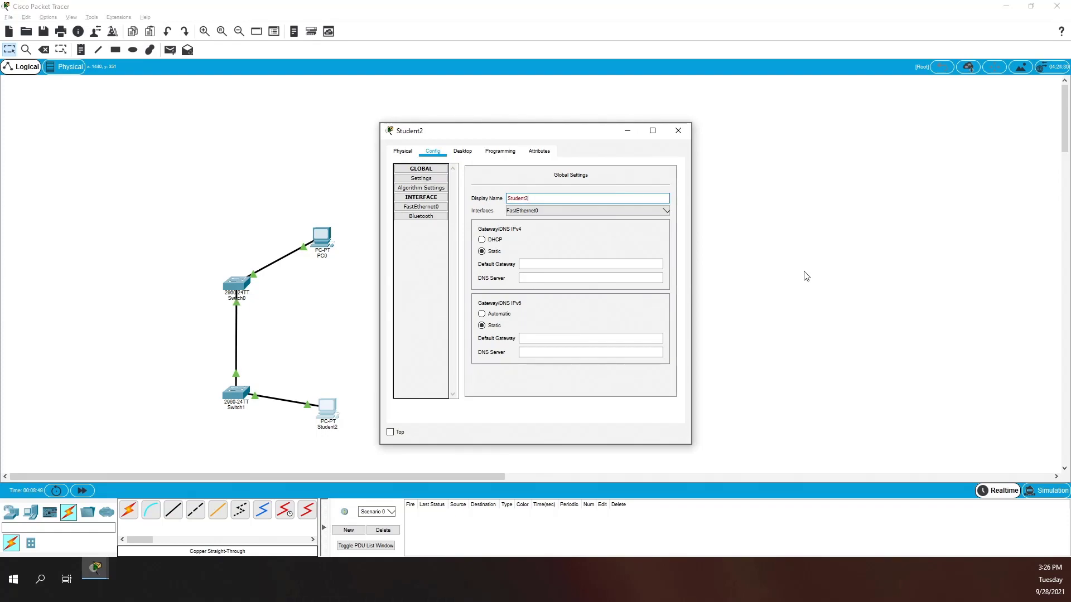
left_click(549, 262)
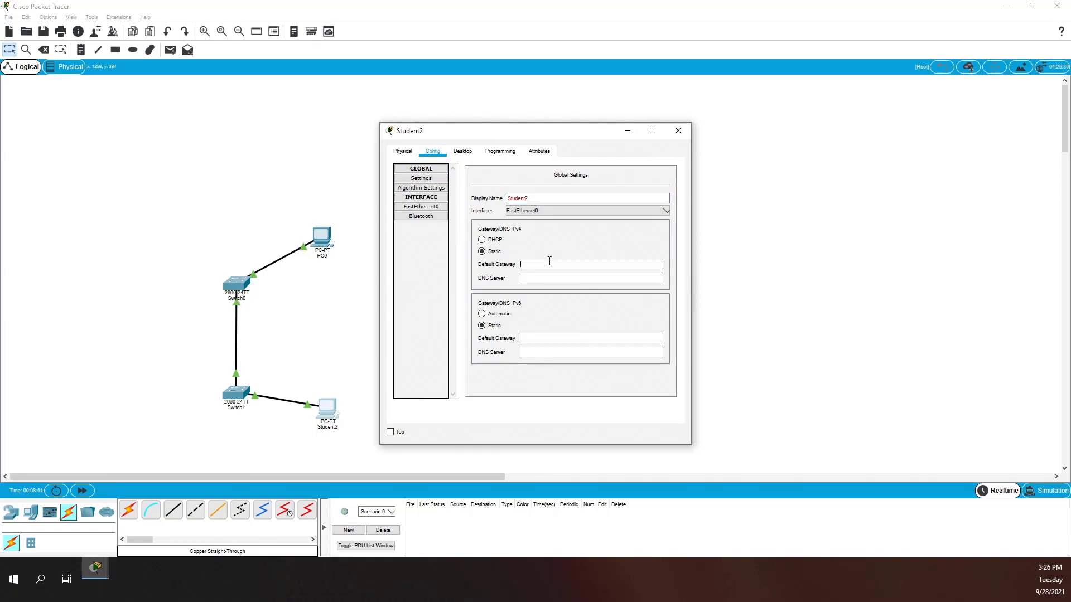
left_click(678, 130)
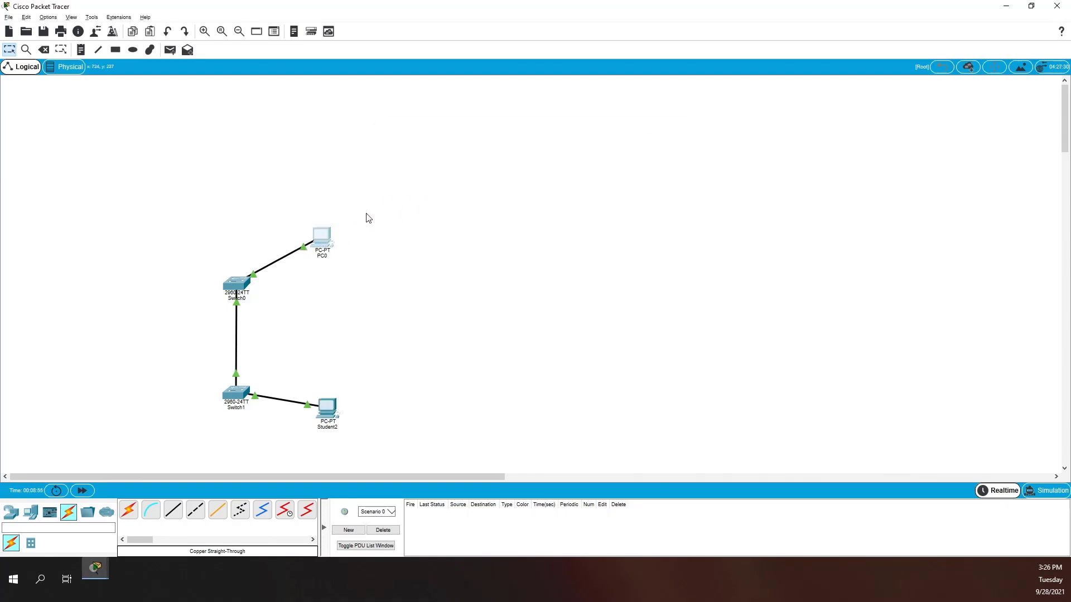
- Change PC0's display name to Student1 in its global settings
left_click(327, 238)
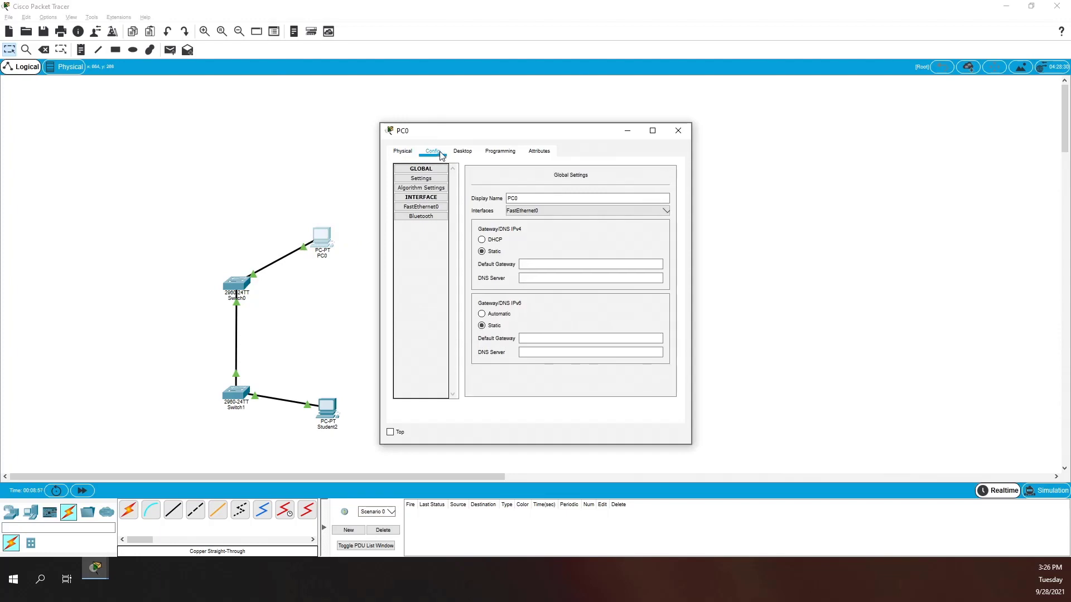
double_click(524, 194)
type("S")
type("tude")
key("BackSpace")
type("den")
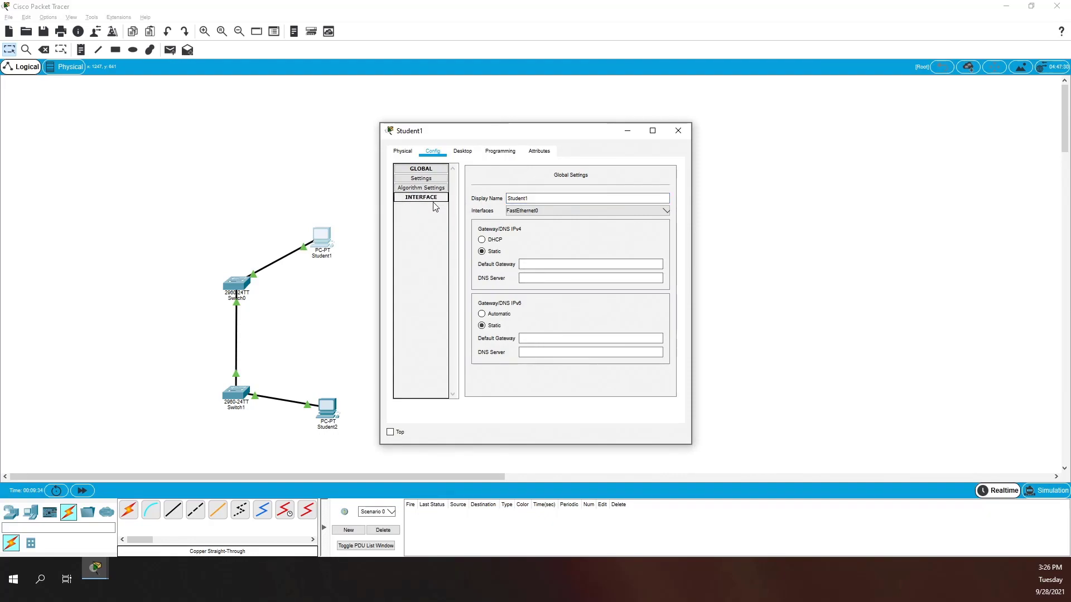
- Give Student1's FastEthernet0 the address 192.168.1.10 with subnet mask 255.255.255.0
left_click(426, 207)
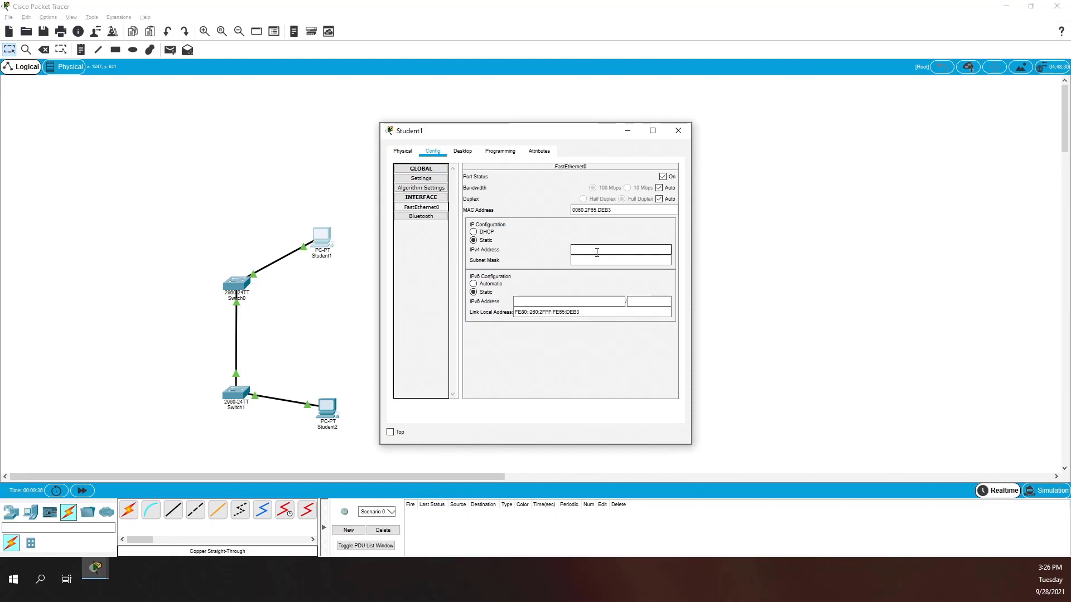
type("192.")
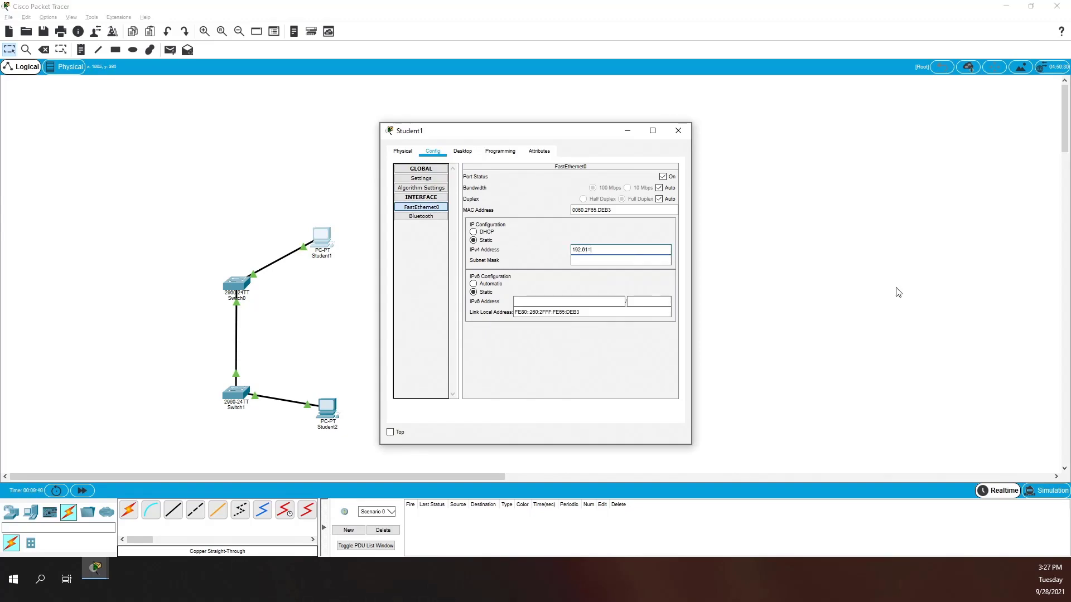
type("168.1.10")
key("Tab")
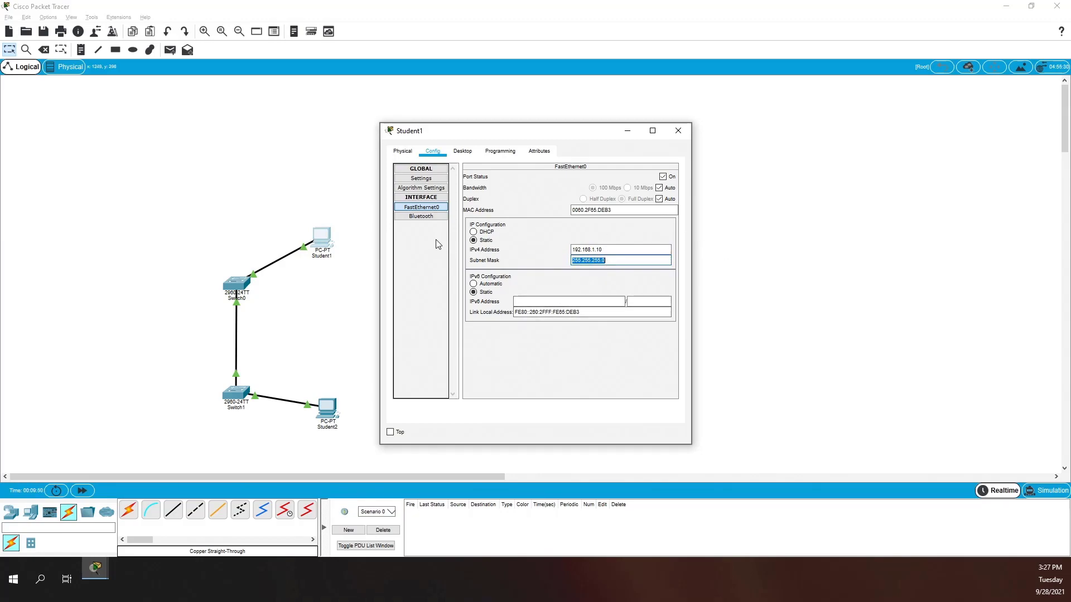
left_click(436, 179)
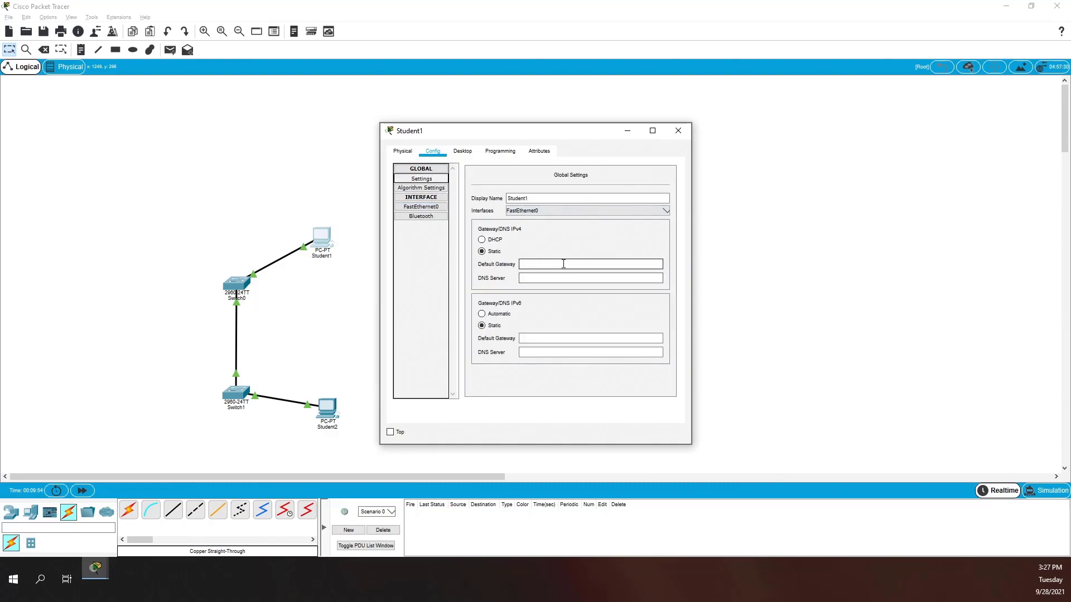
left_click(531, 277)
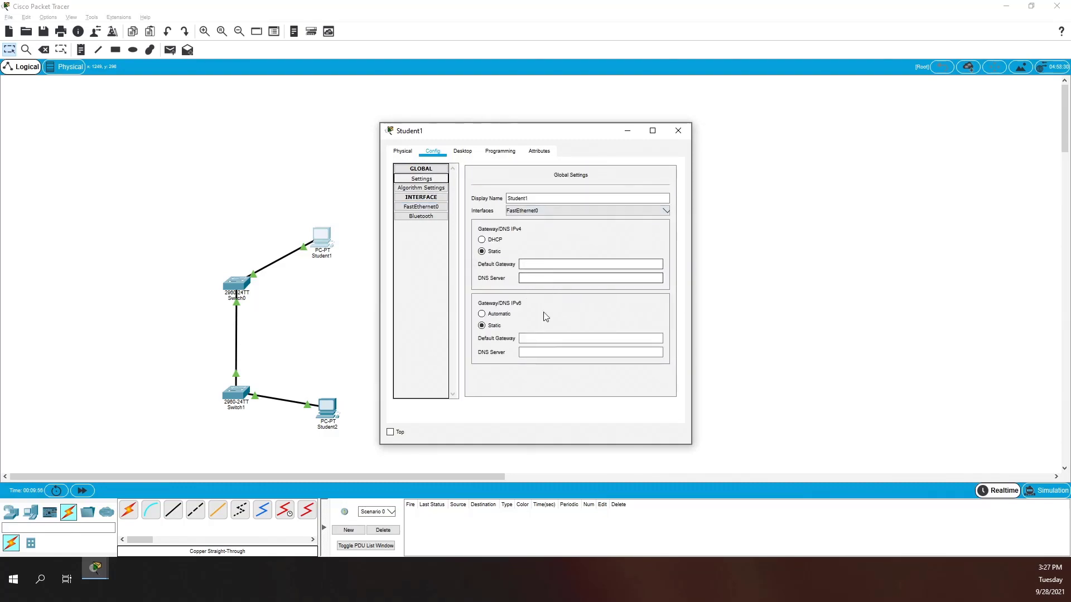
left_click(542, 263)
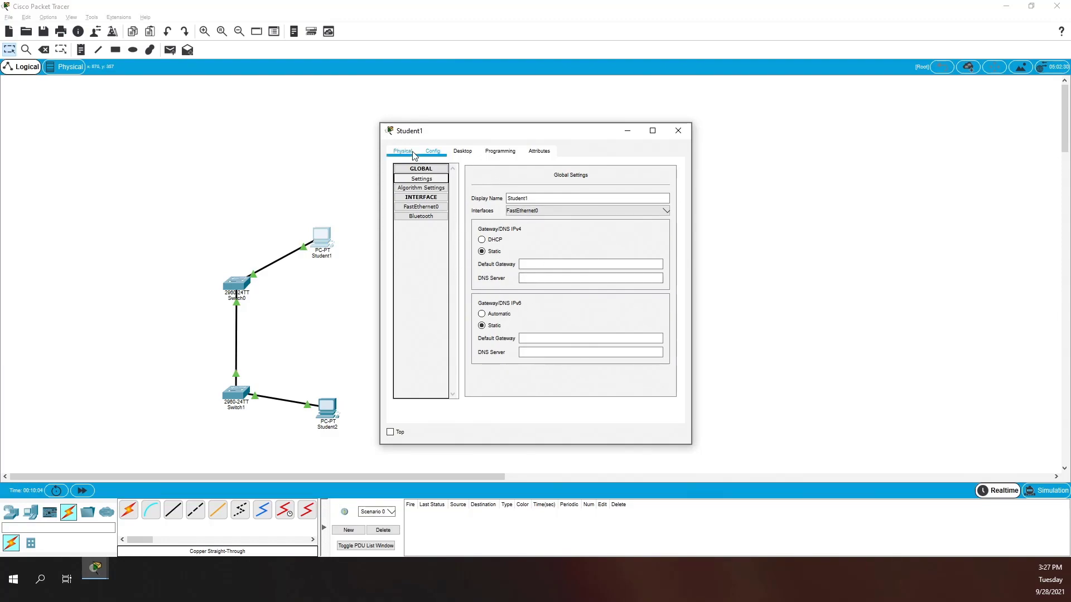
- Assign Student2's FastEthernet0 192.168.1.11 with mask 255.255.255.0 and close its window
left_click(678, 130)
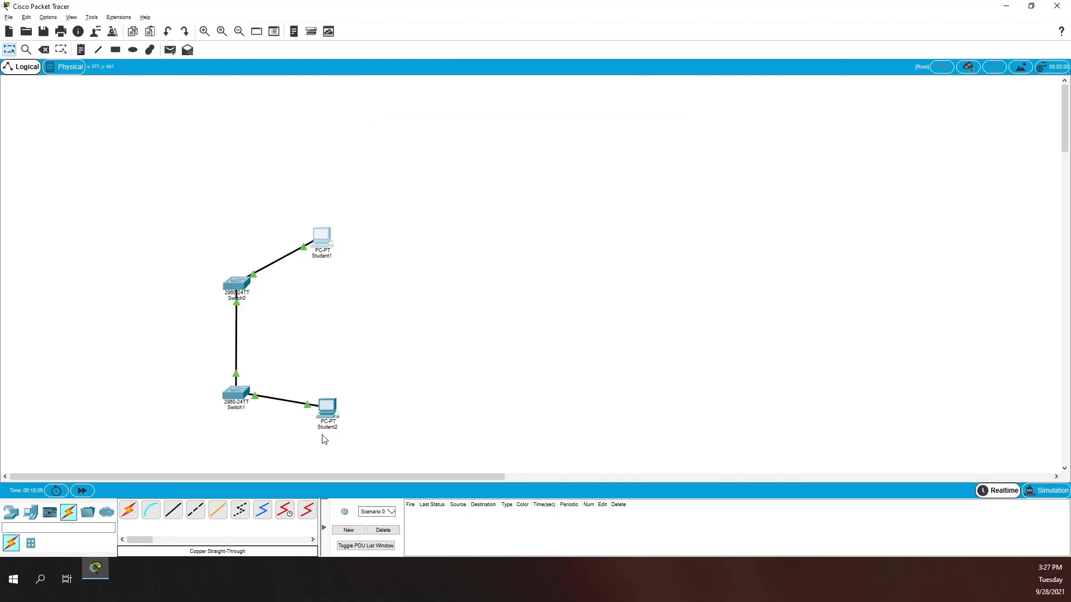
left_click(333, 411)
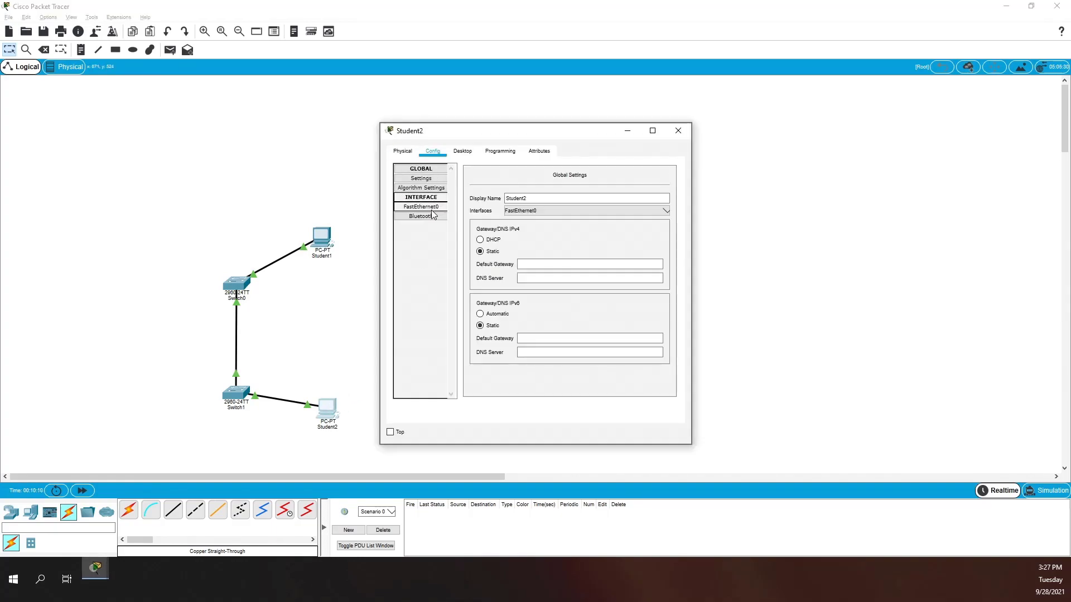
left_click(429, 207)
left_click(616, 249)
type("192.168")
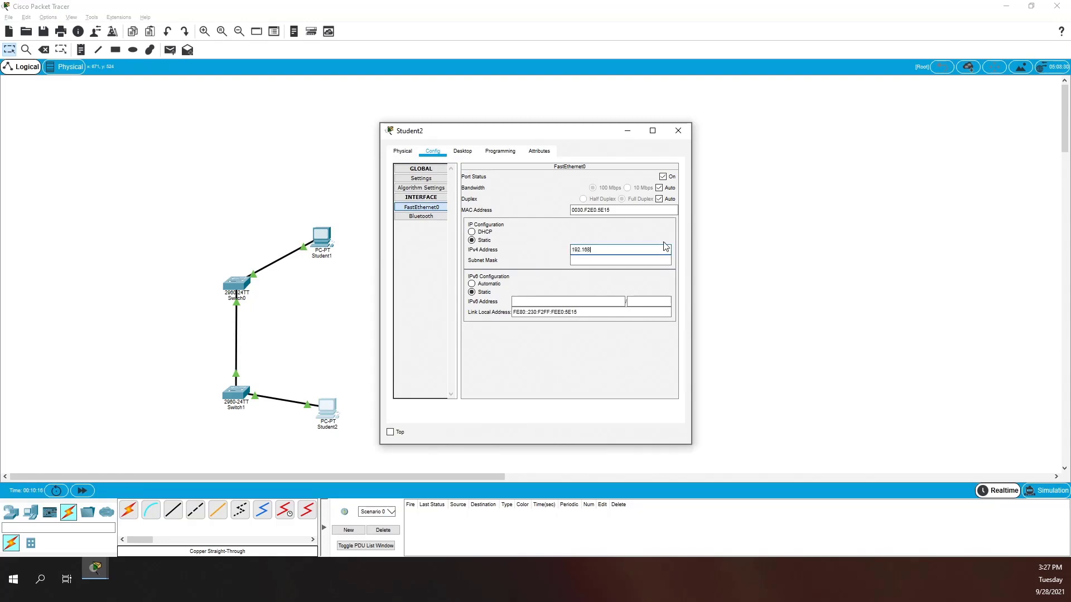
type(".1.11")
key("Tab")
left_click(422, 179)
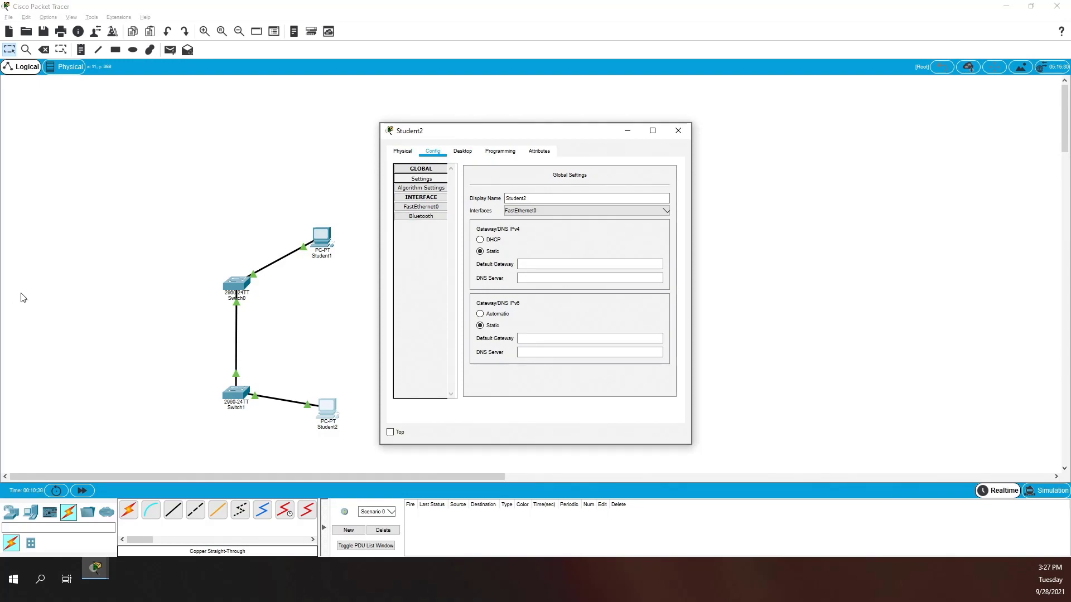
left_click(676, 132)
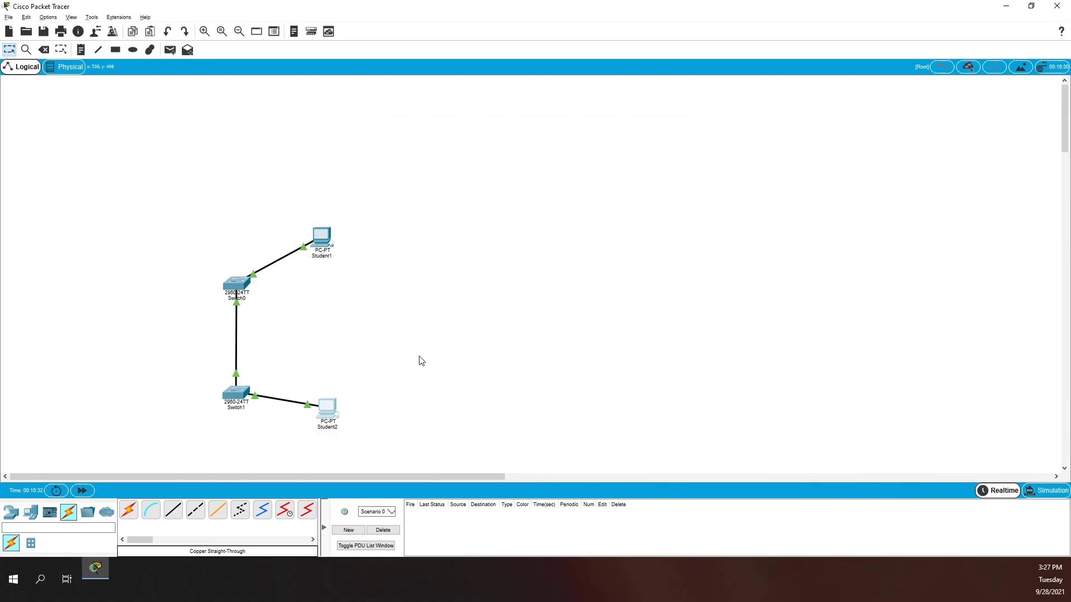
- Run a console cable from Student2's RS232 port to Switch1's Console port
left_click(151, 510)
left_click(326, 412)
left_click(345, 413)
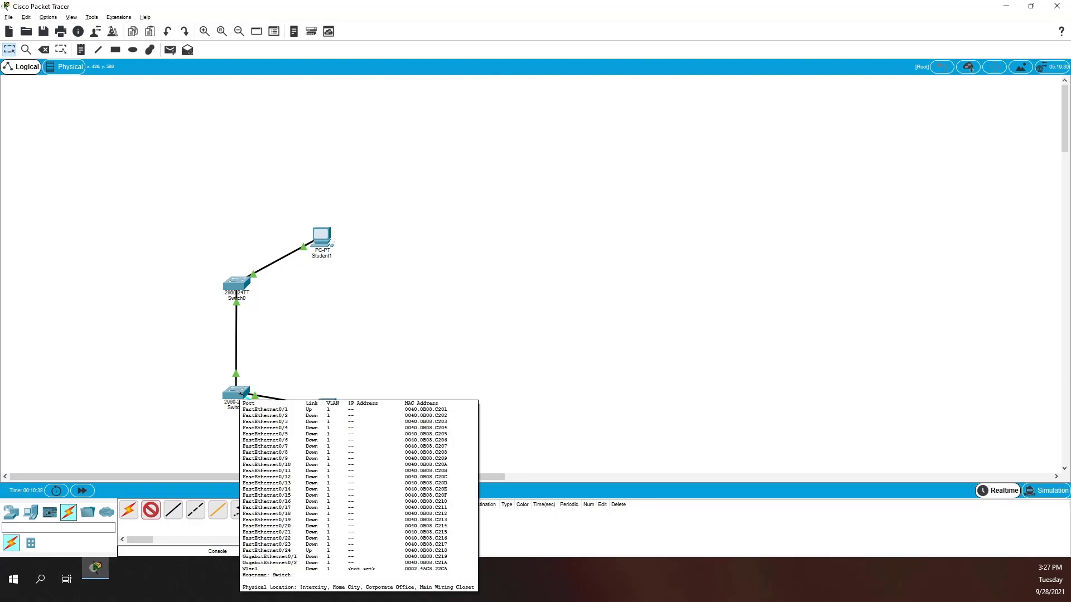
left_click(240, 393)
left_click(274, 146)
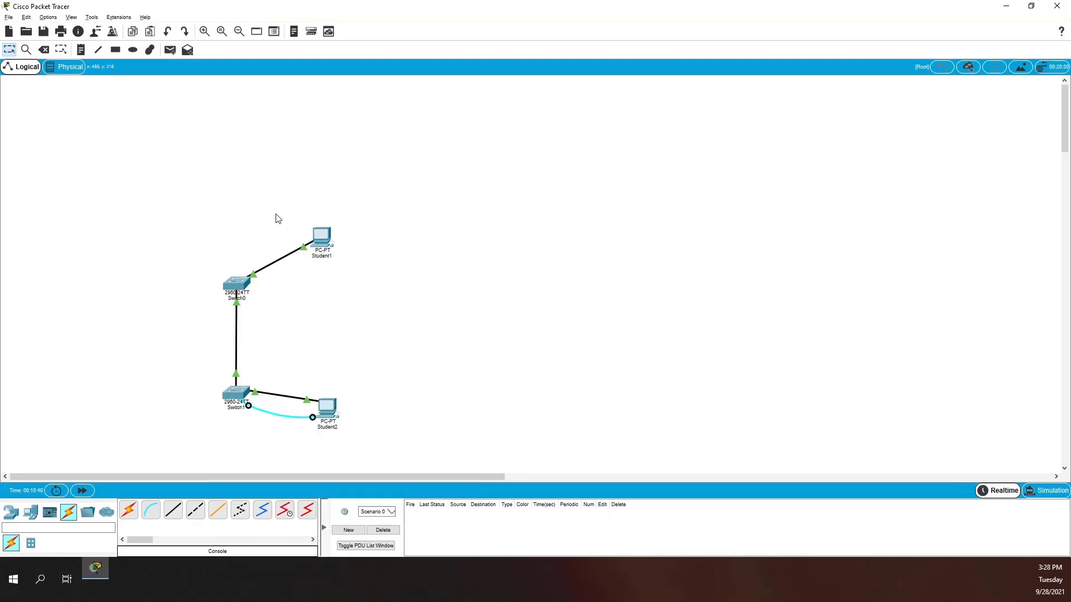
- Run a console cable from Student1 to Switch0's Console port and shift both PCs right
left_click(159, 514)
left_click(321, 238)
left_click(335, 234)
left_click(234, 283)
left_click(263, 290)
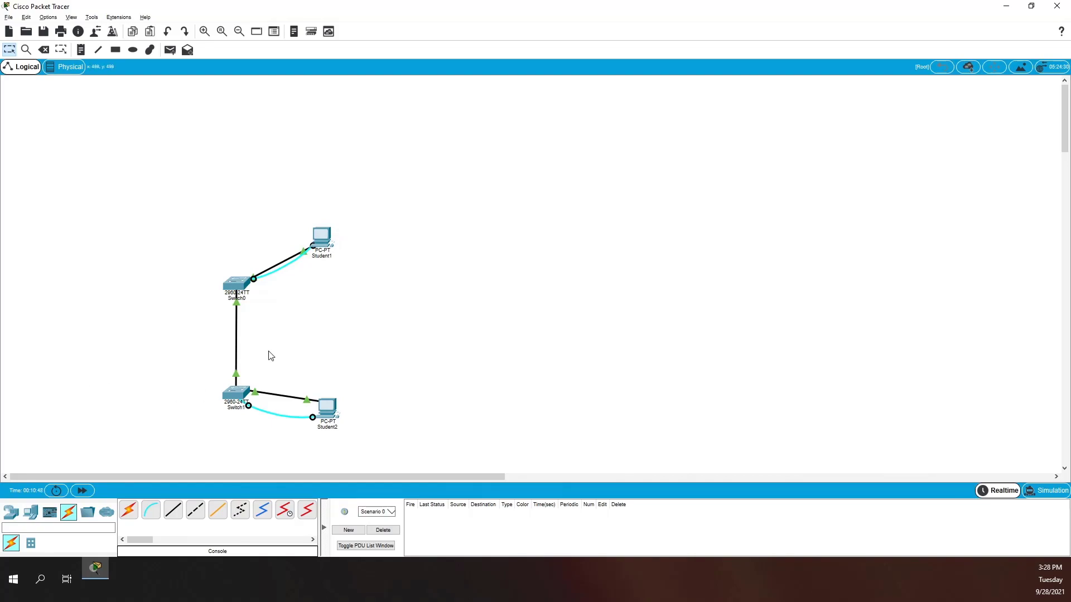
left_click_drag(322, 234, 353, 227)
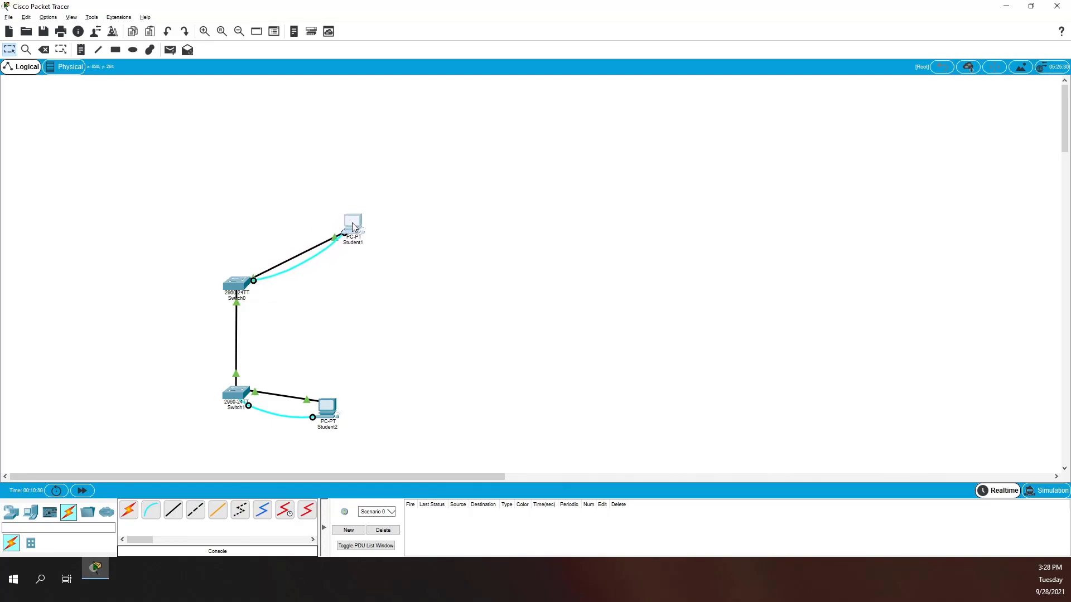
left_click_drag(327, 414, 363, 428)
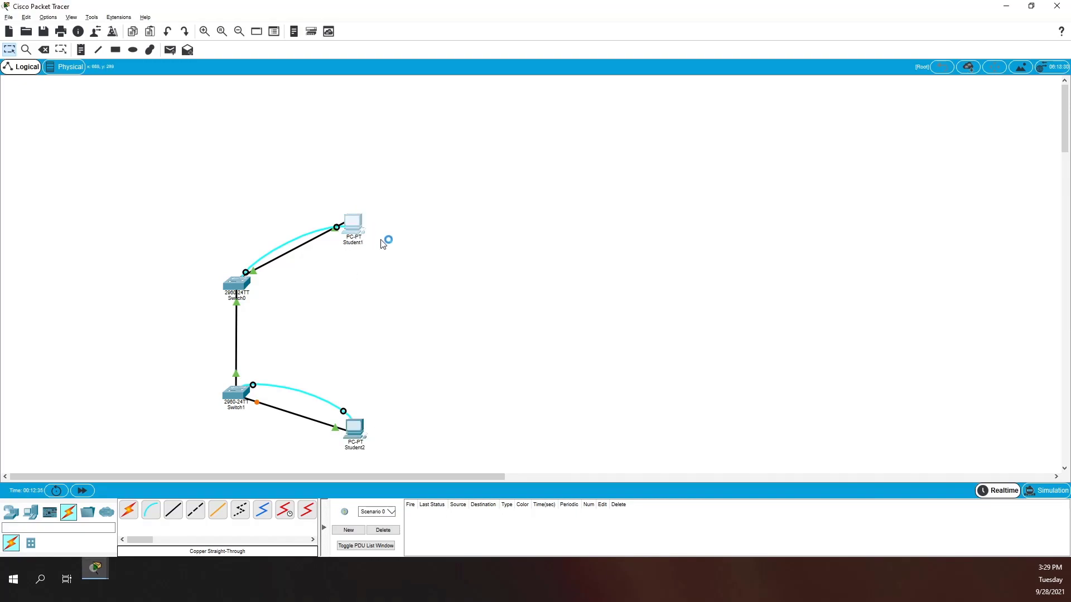
- Open a console terminal session from Student1's desktop using the default settings
left_click(357, 226)
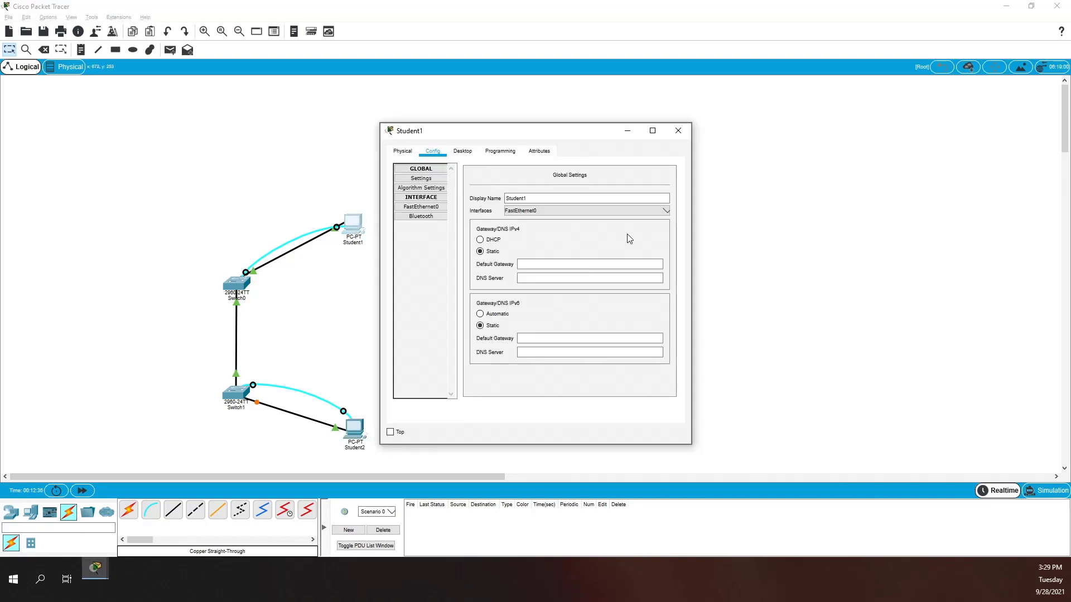
left_click(463, 152)
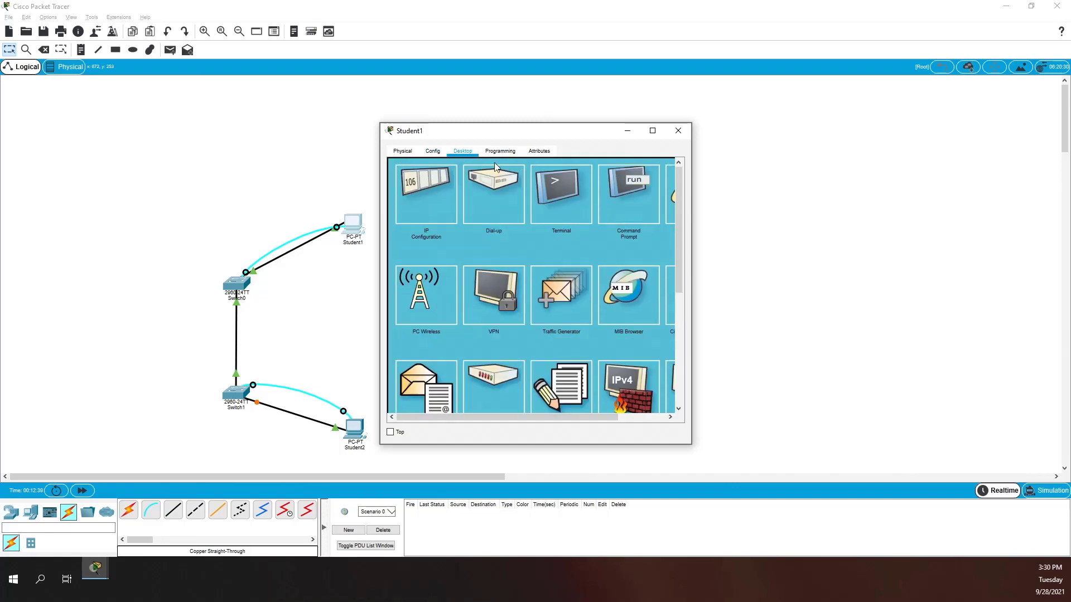
left_click(568, 191)
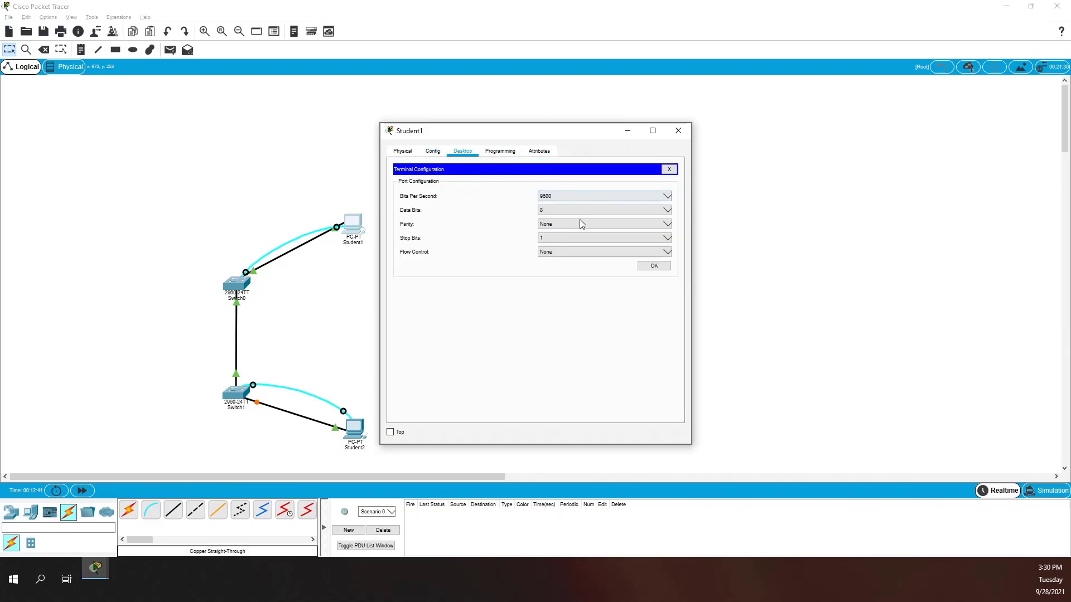
left_click(655, 268)
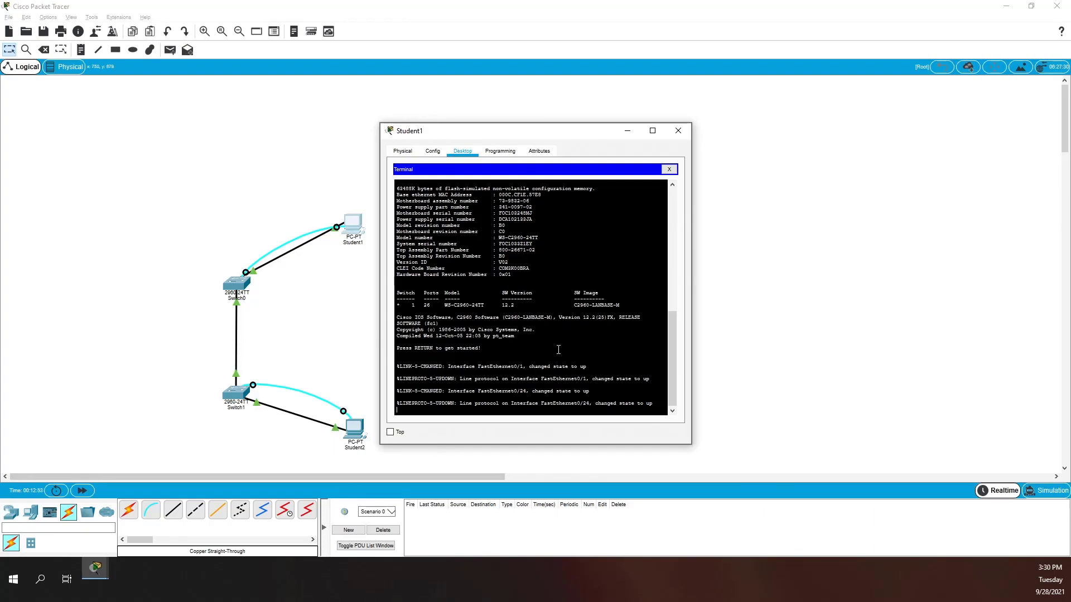
- Run enable, conf t and hostname class-A on the switch, then close the terminal
key("Return")
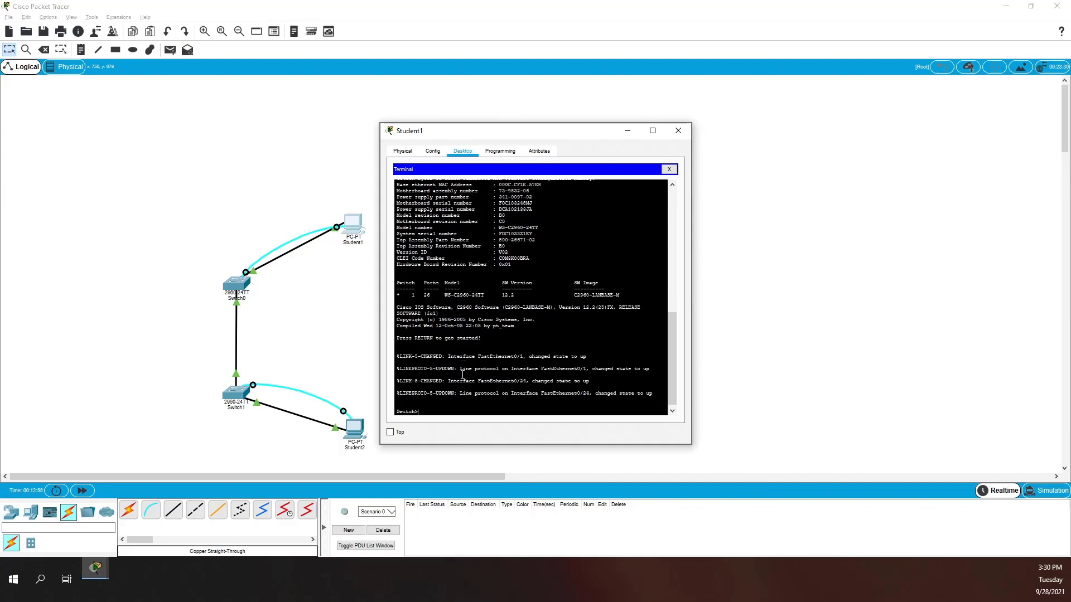
type("en")
key("Return")
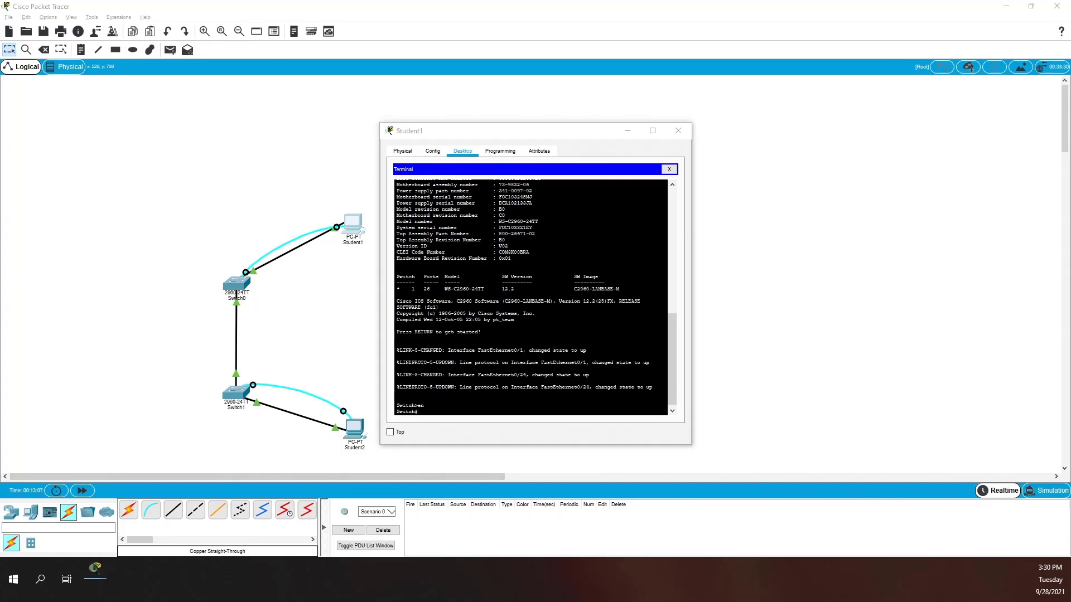
key("alt+Tab")
left_click(572, 312)
type("conf ")
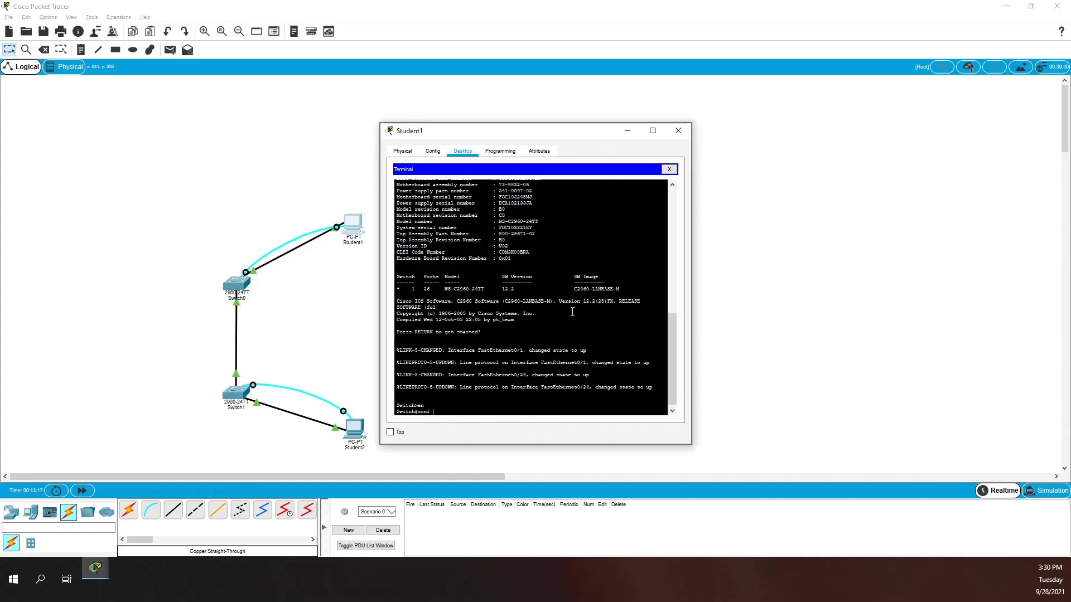
type("t")
key("Return")
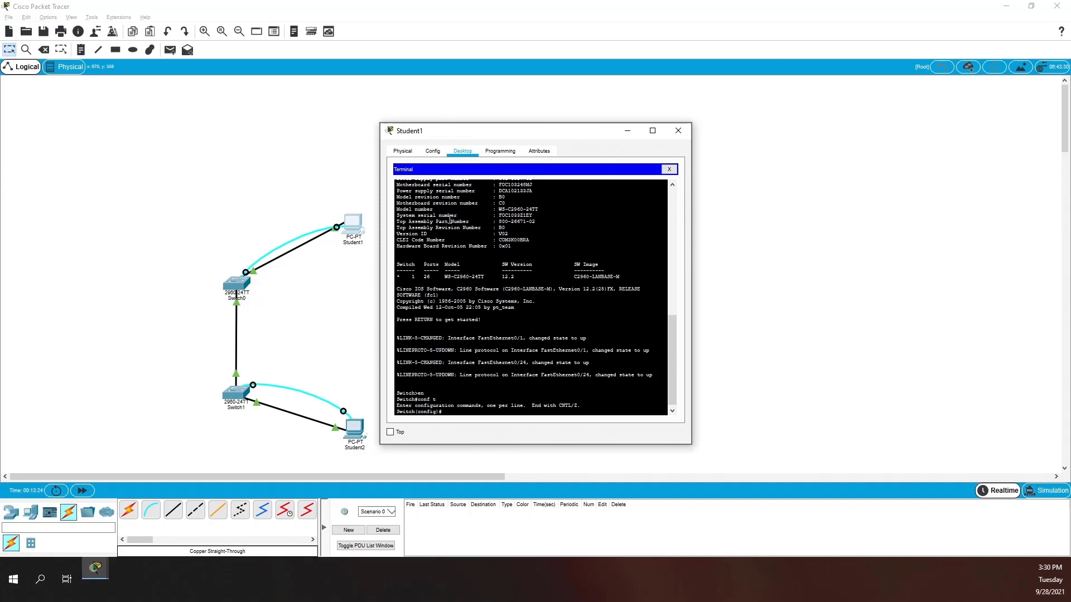
type("hostname class-A")
key("Return")
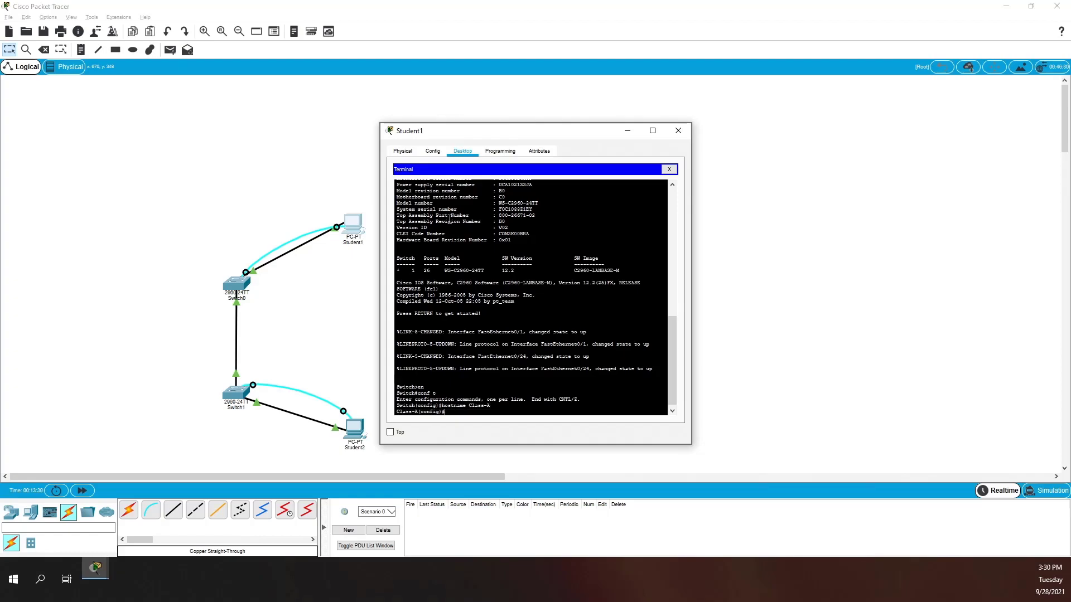
left_click(346, 430)
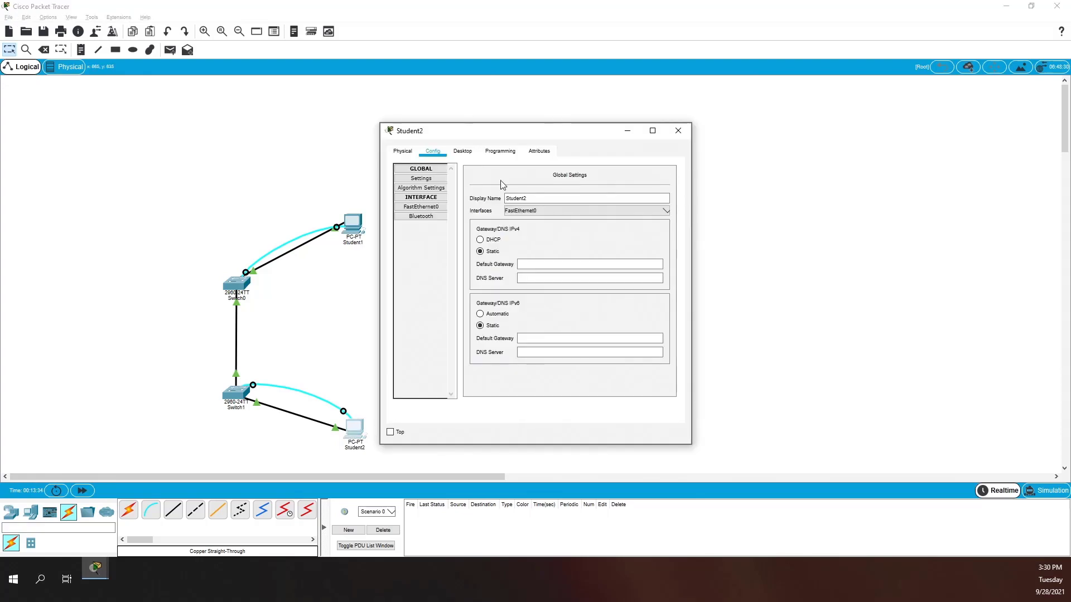
- Open a terminal session from Student2's desktop with the default serial port settings
left_click(462, 151)
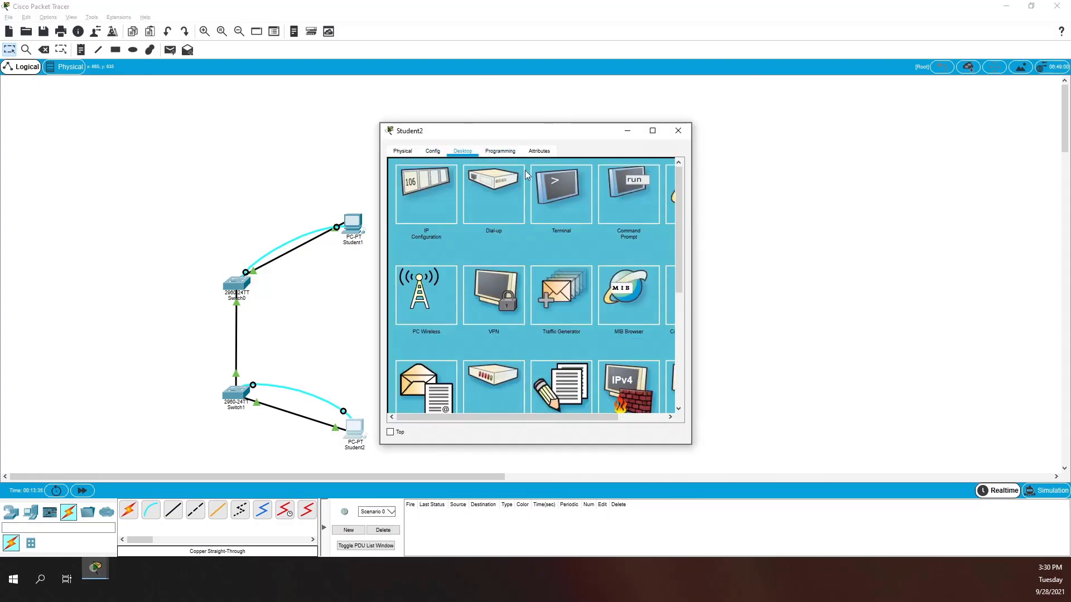
left_click(569, 182)
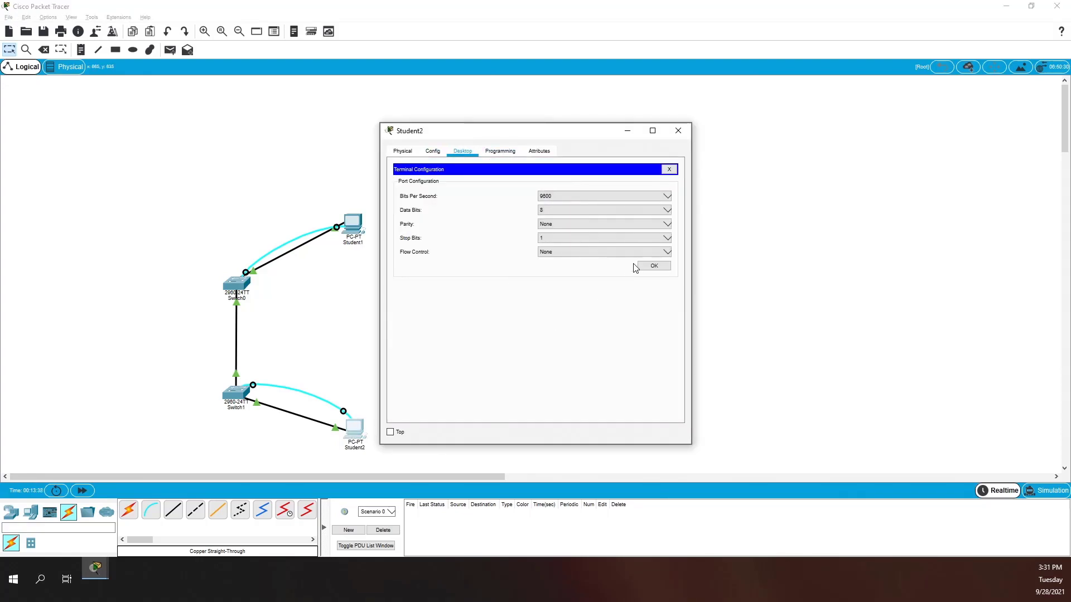
left_click(651, 266)
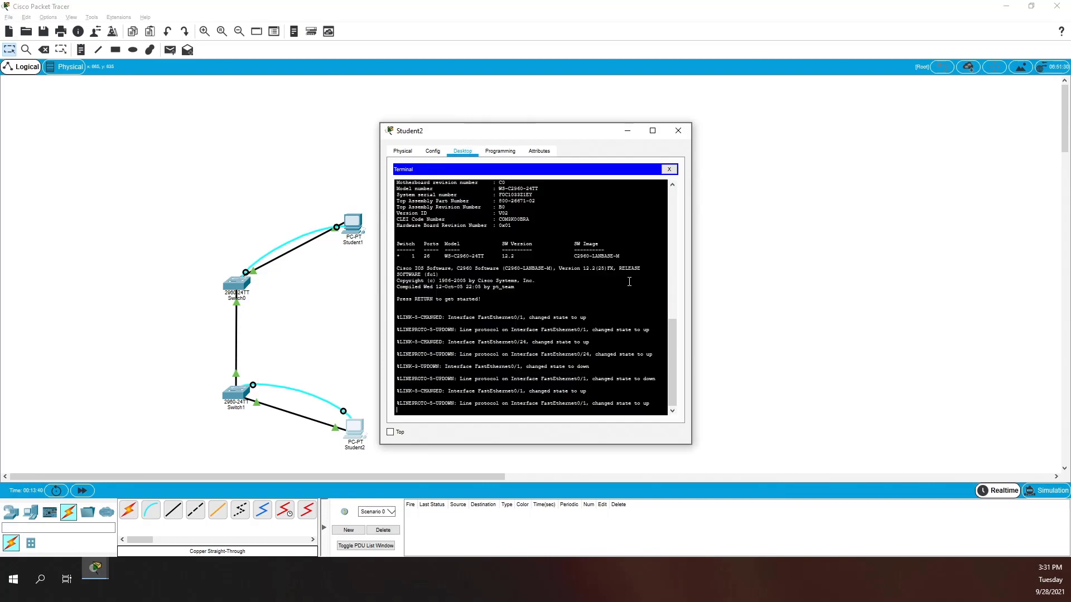
- Run en, conf t and hostname Class-B on the switch, then open Switch1's window
key("Return")
type("en")
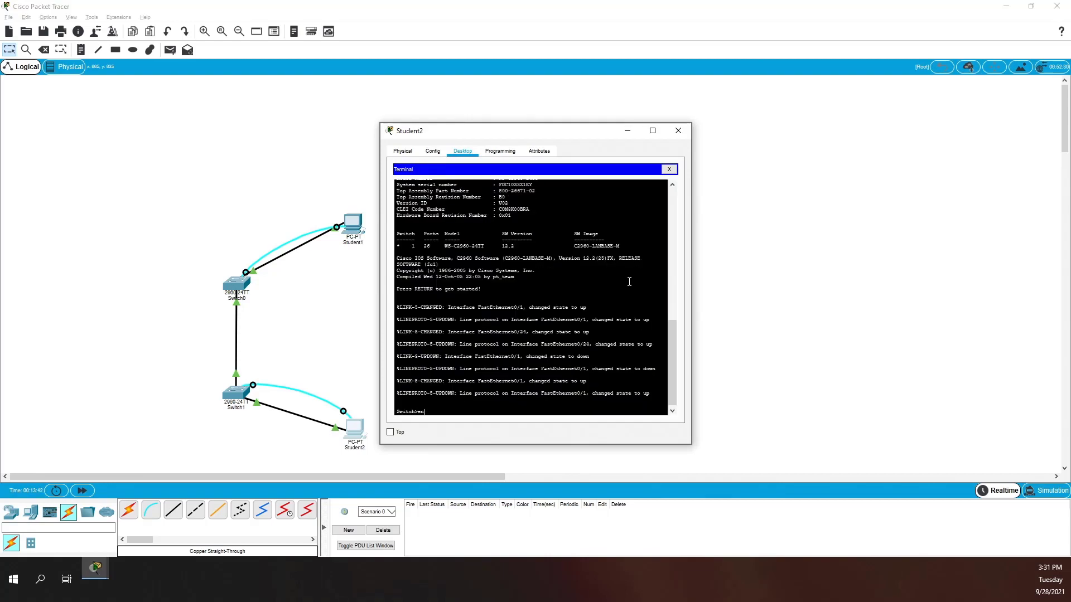
key("Return")
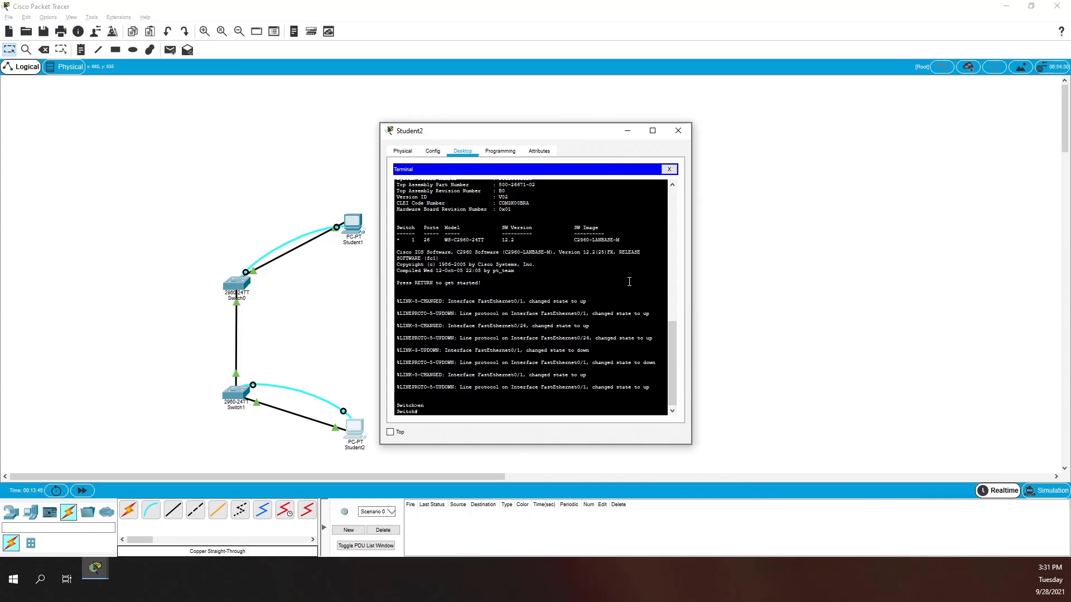
type("conf t")
key("Return")
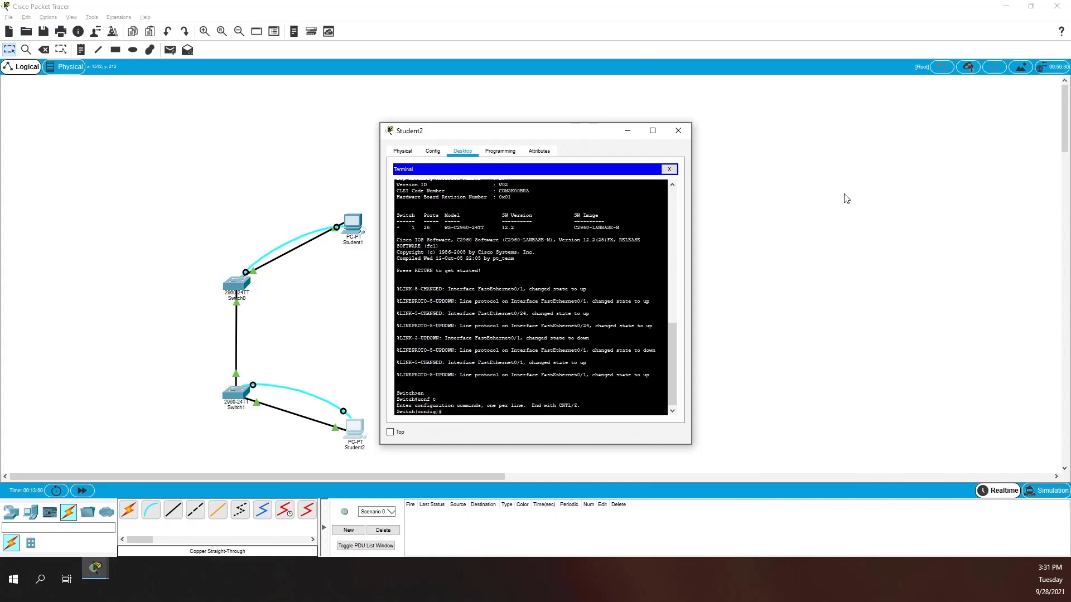
type("hostname Class-B")
key("Return")
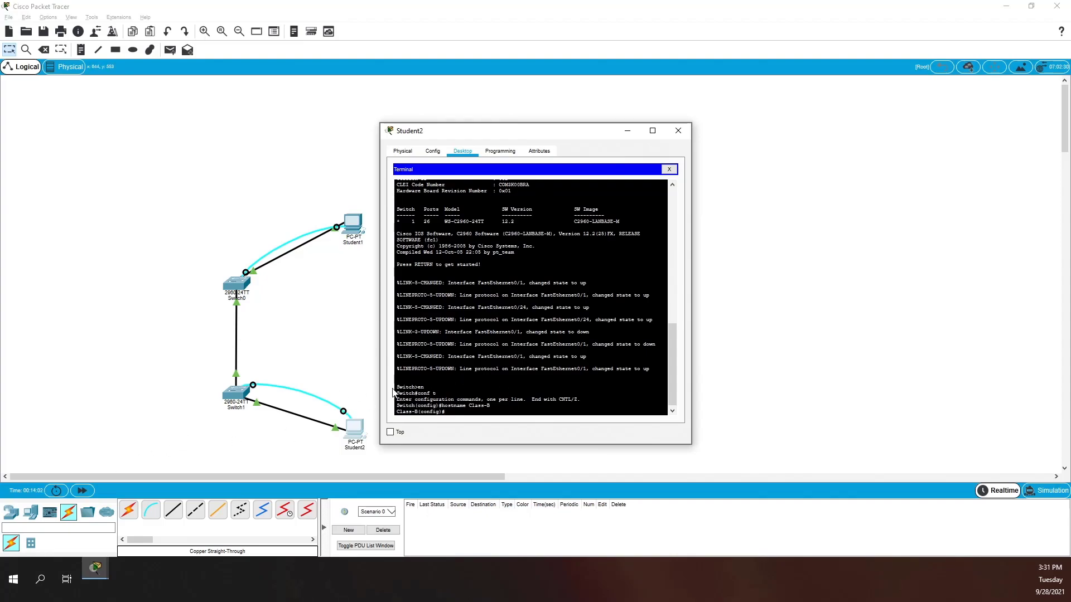
left_click(237, 400)
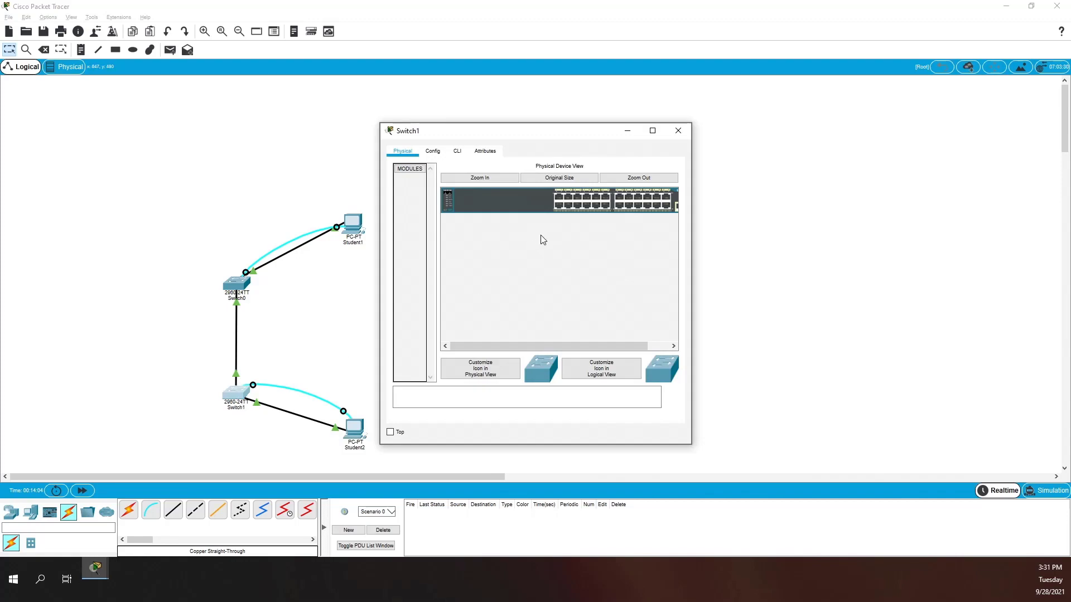
- Change Switch1's display name to Class-B in its Config settings
left_click(481, 151)
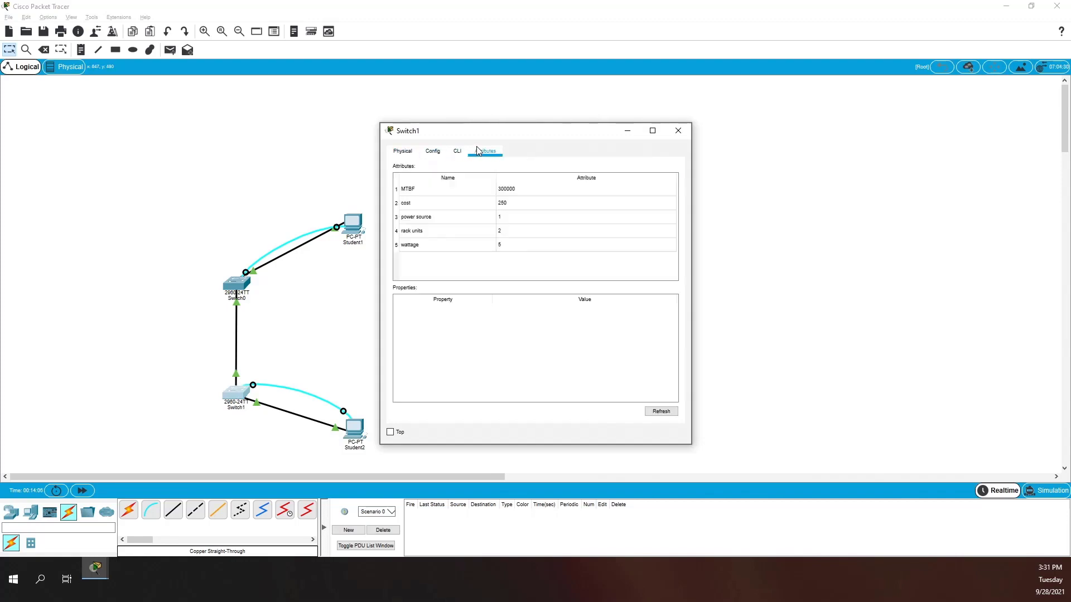
left_click(432, 150)
left_click(411, 151)
left_click(433, 151)
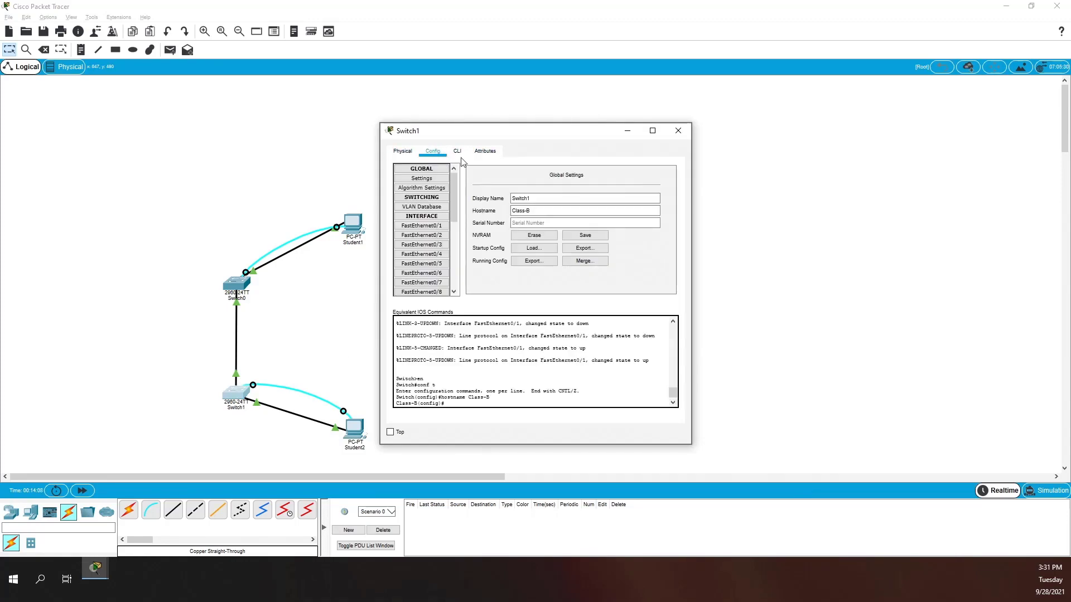
type("Class-B")
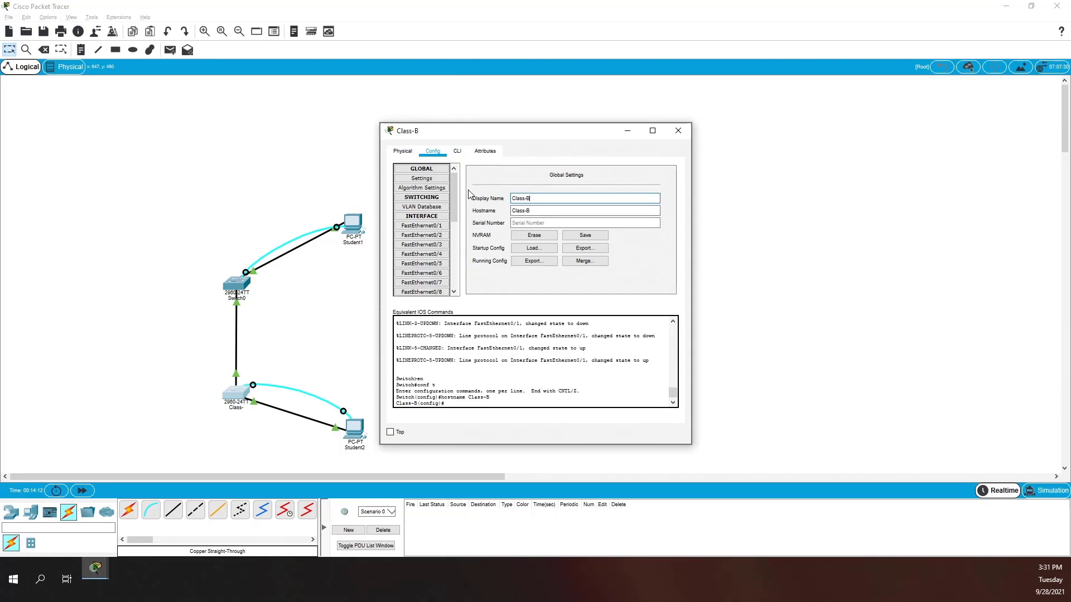
scroll(434, 251, "down", 5)
scroll(433, 251, "up", 5)
- Check Class-B's FastEthernet0/2 port settings, then bring up Switch0's global Config settings
left_click(423, 235)
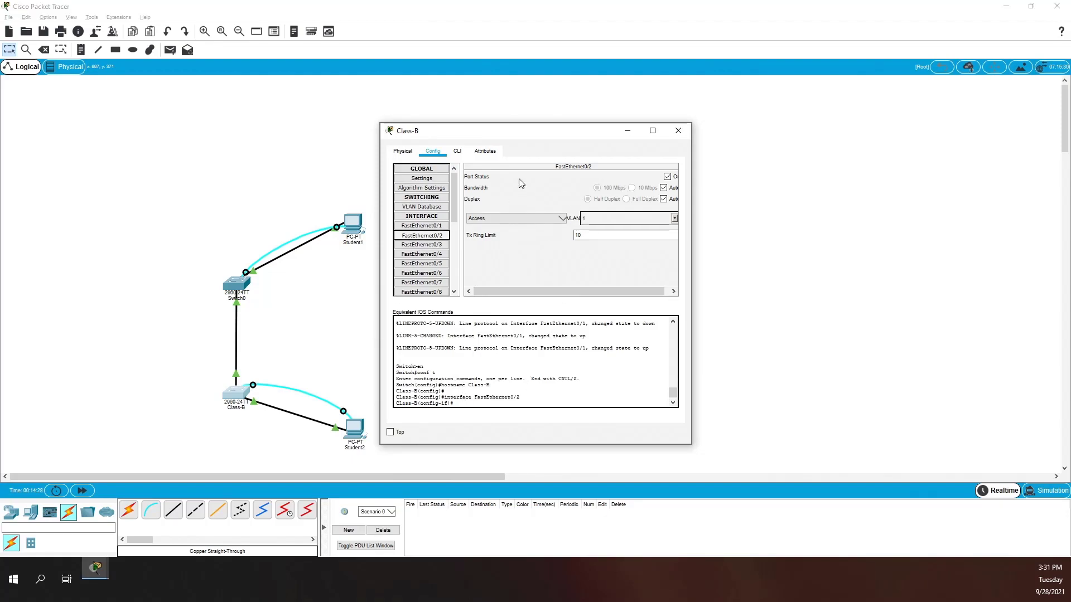
left_click(678, 131)
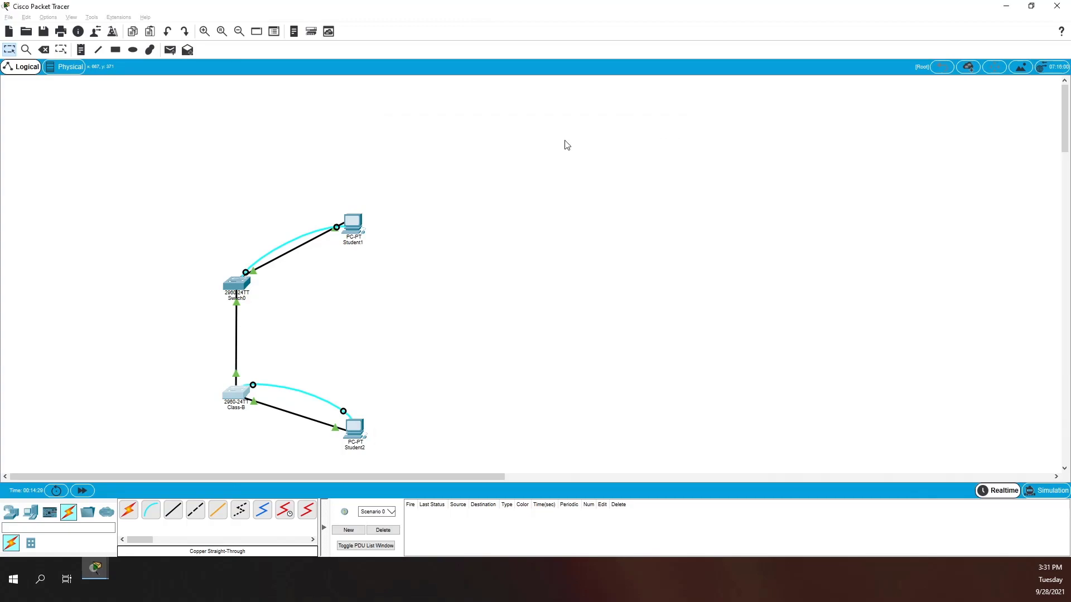
left_click(234, 286)
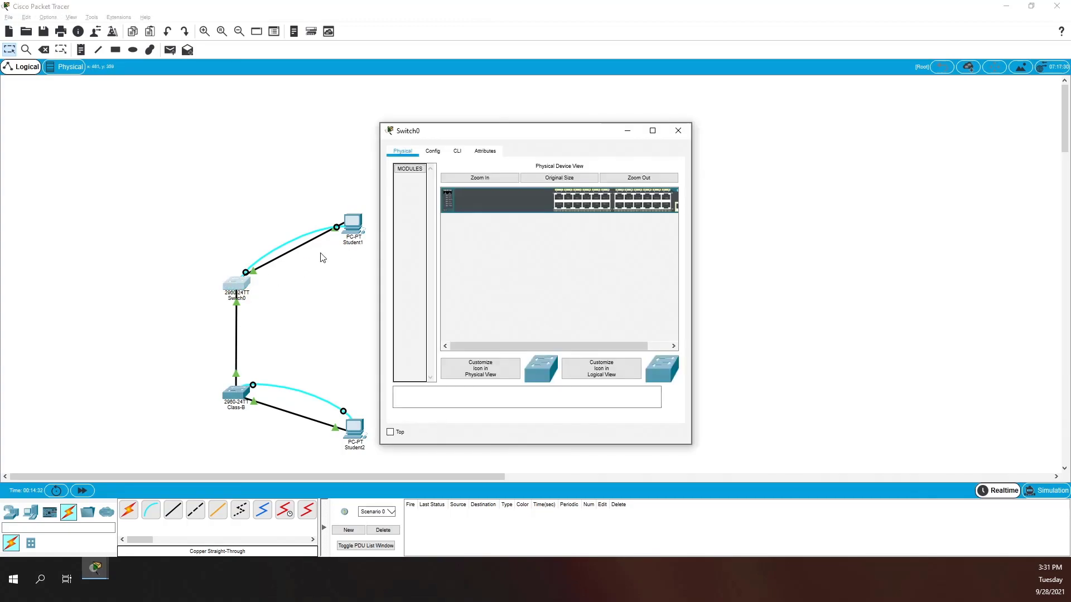
left_click(433, 151)
- Replace Switch0's display name with Class-A and return to the topology
double_click(527, 198)
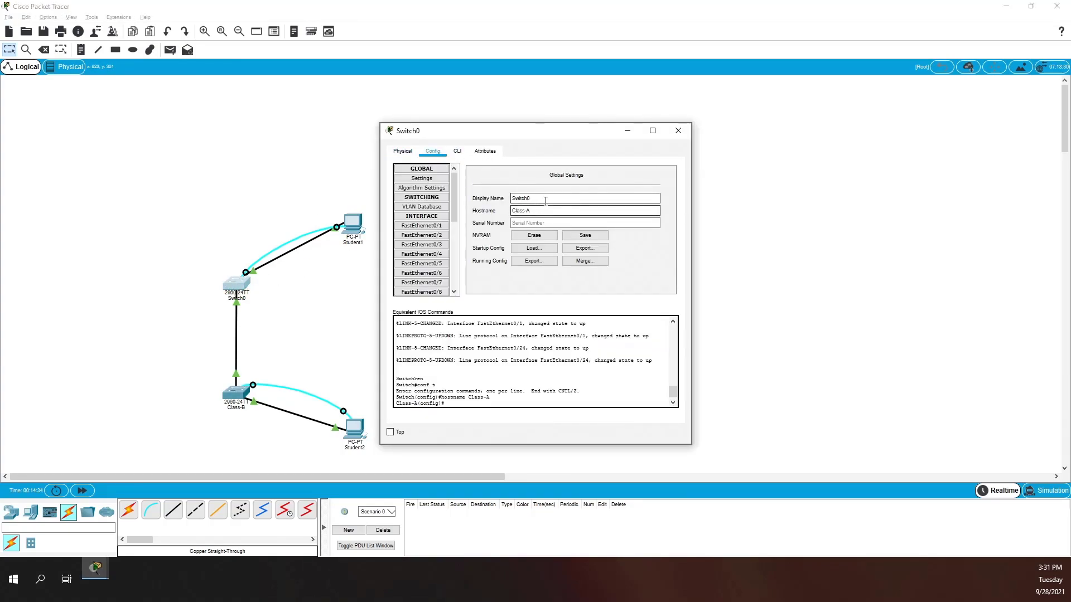
type("Class-A")
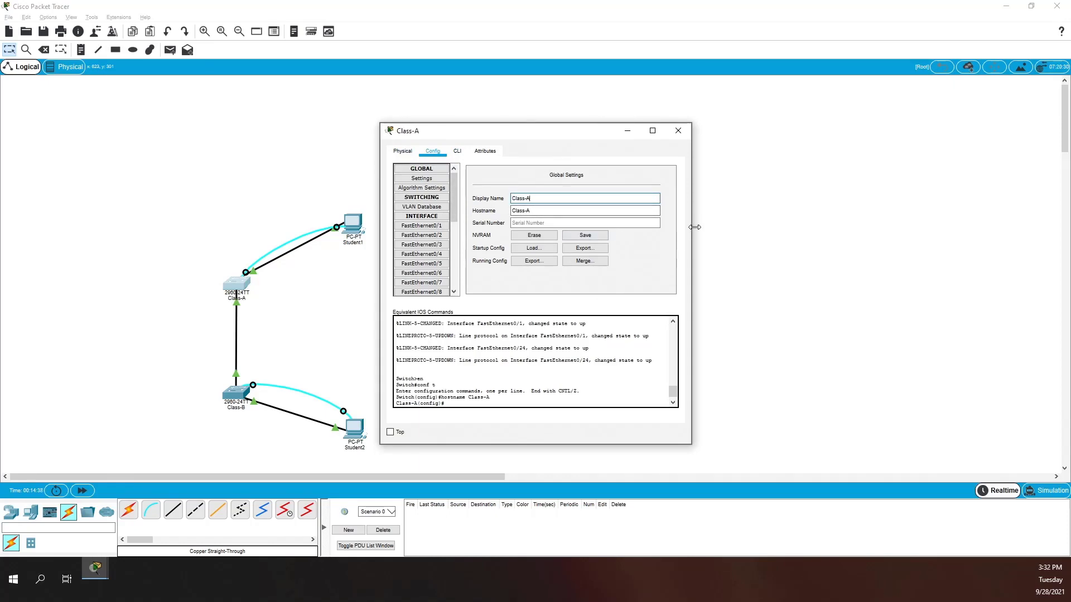
left_click(734, 218)
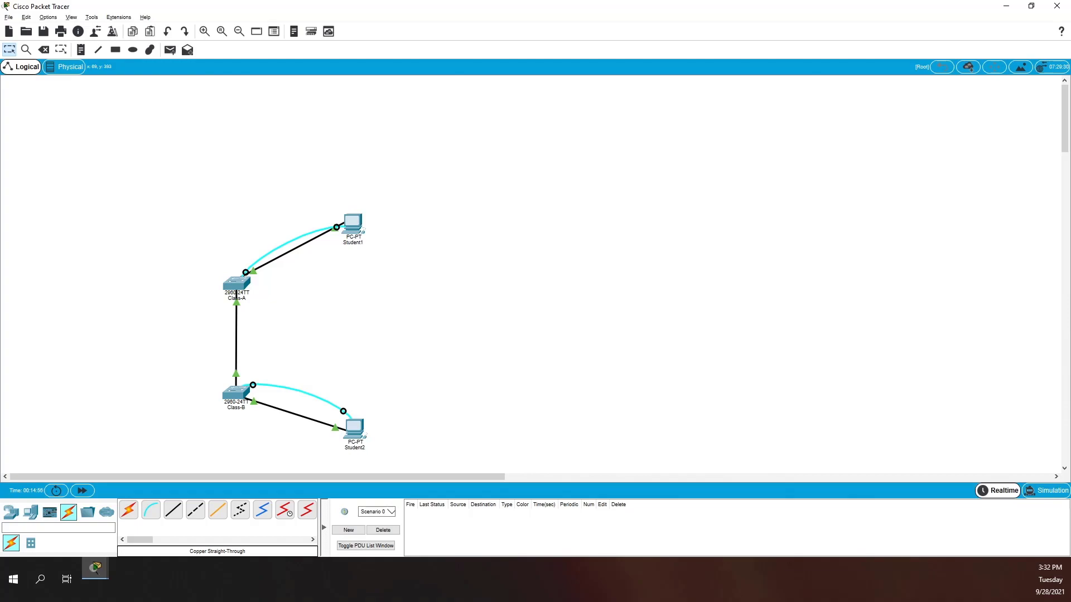
- From Student1's terminal, set Class-A's enable secret and a console line 0 password with login
left_click(347, 230)
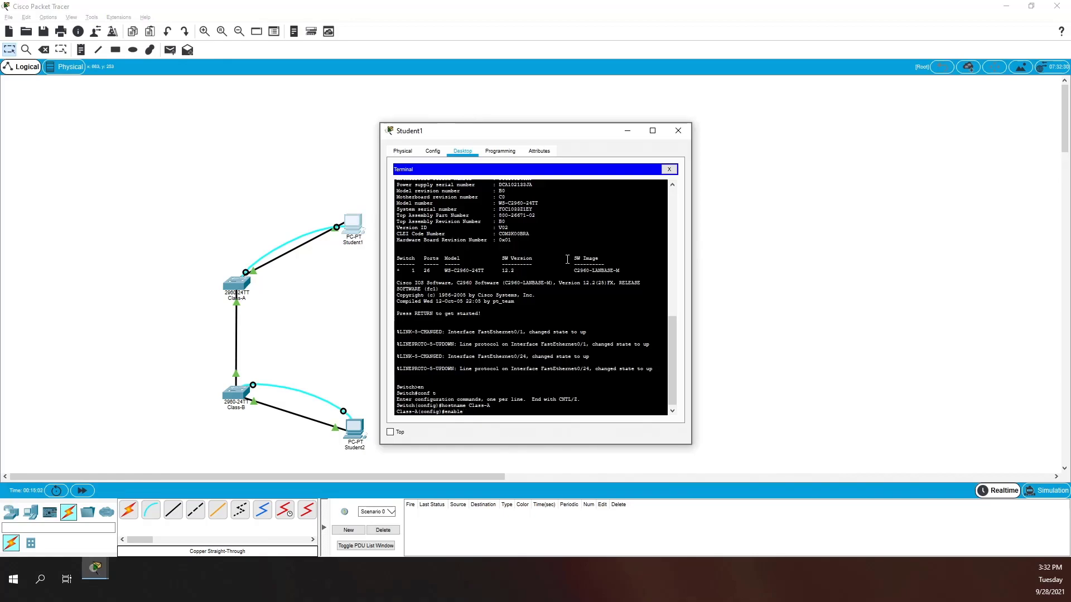
type("class")
key("Return")
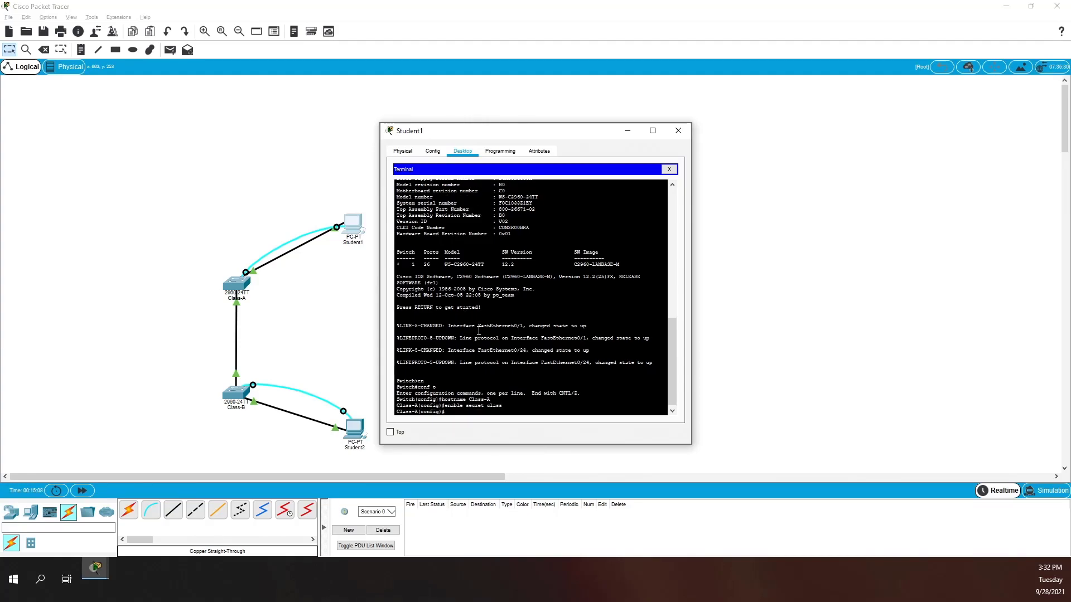
type("line console 0")
key("Return")
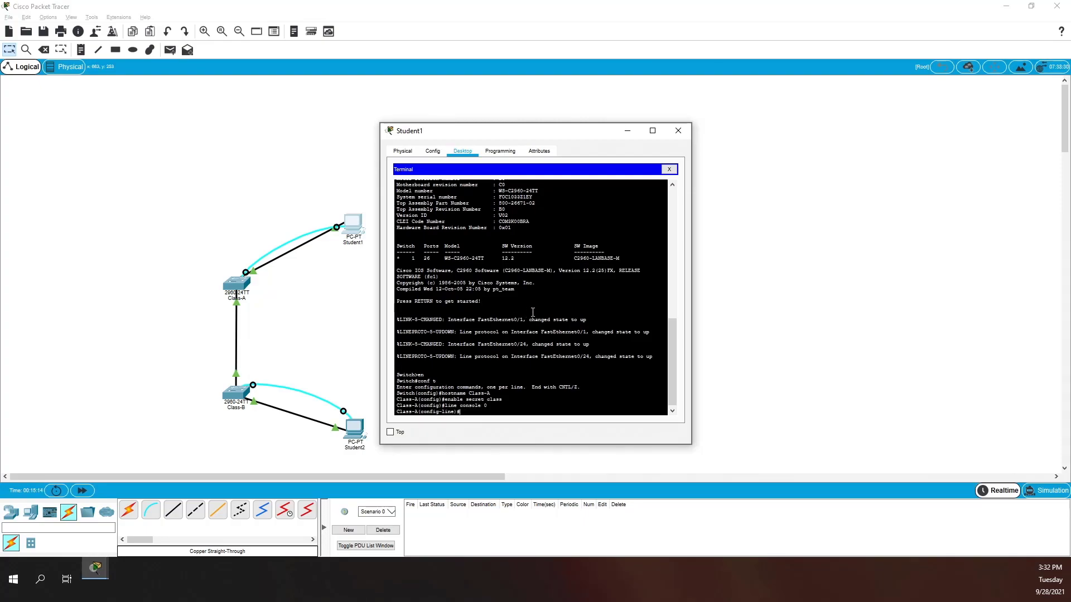
type("password cisco")
key("Return")
type("login")
key("Return")
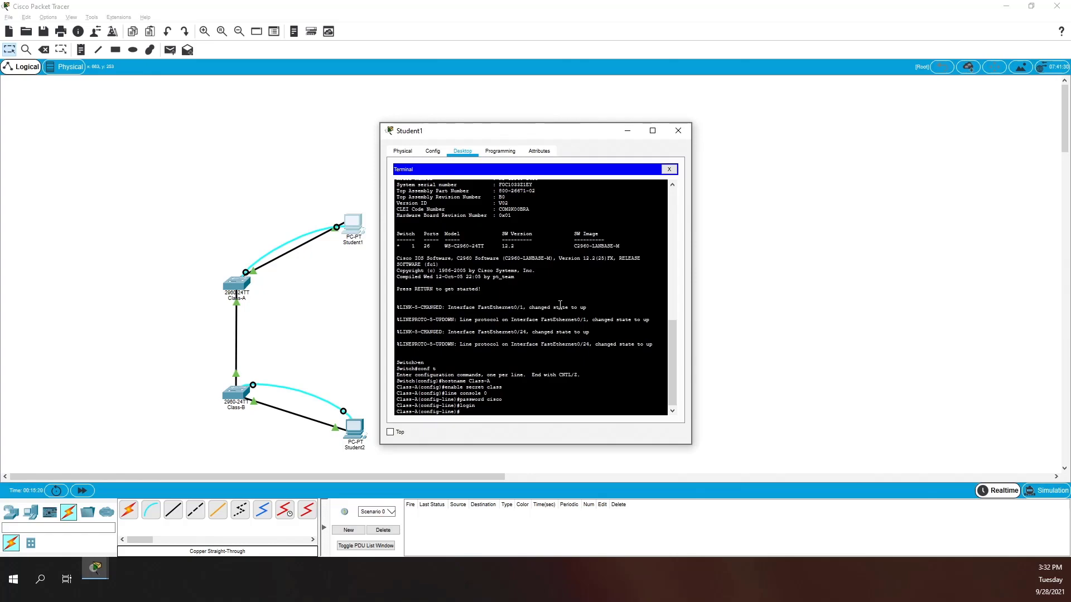
type("exit")
key("Return")
- Set a password with login on Class-A's vty lines 0 15
type("line")
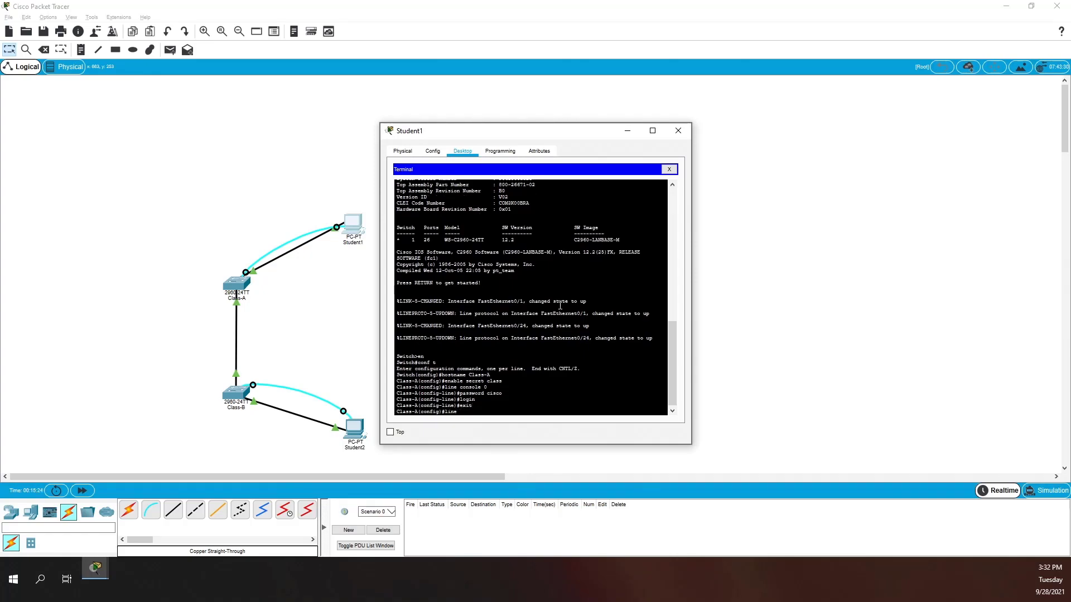
type(" vty 0 15")
key("Return")
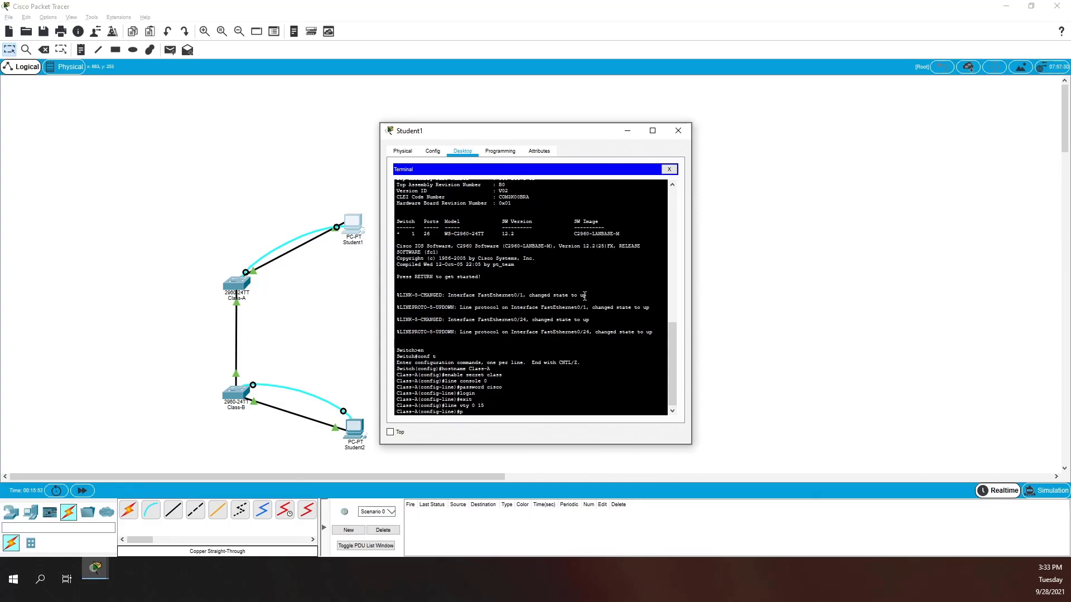
type("password cisco")
key("Return")
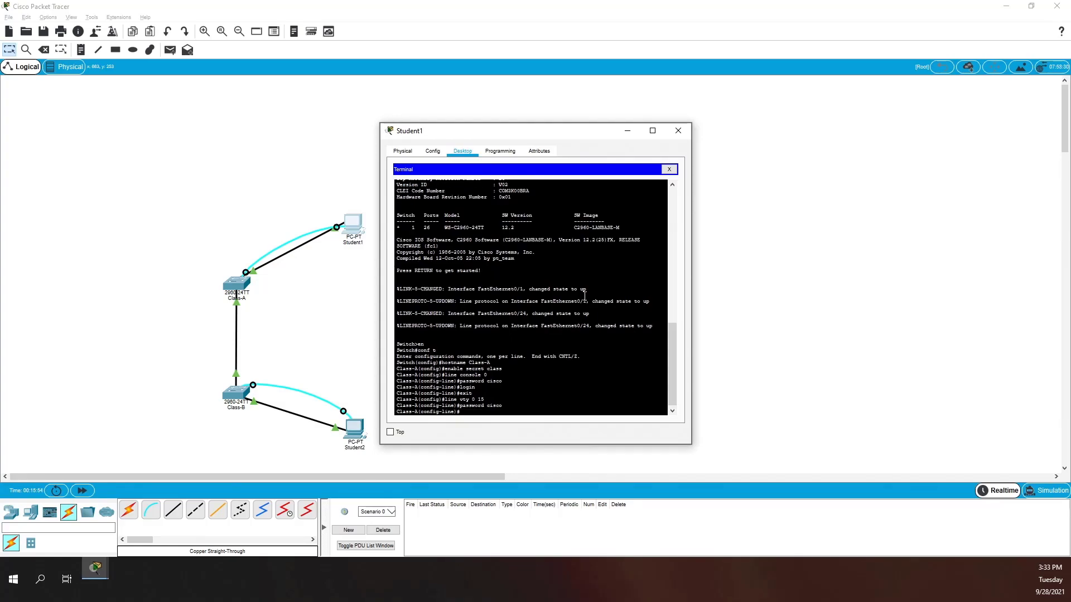
type("login")
key("Return")
type("exit")
key("Return")
- Enable service password-encryption on Class-A and exit to privileged mode
type("ser")
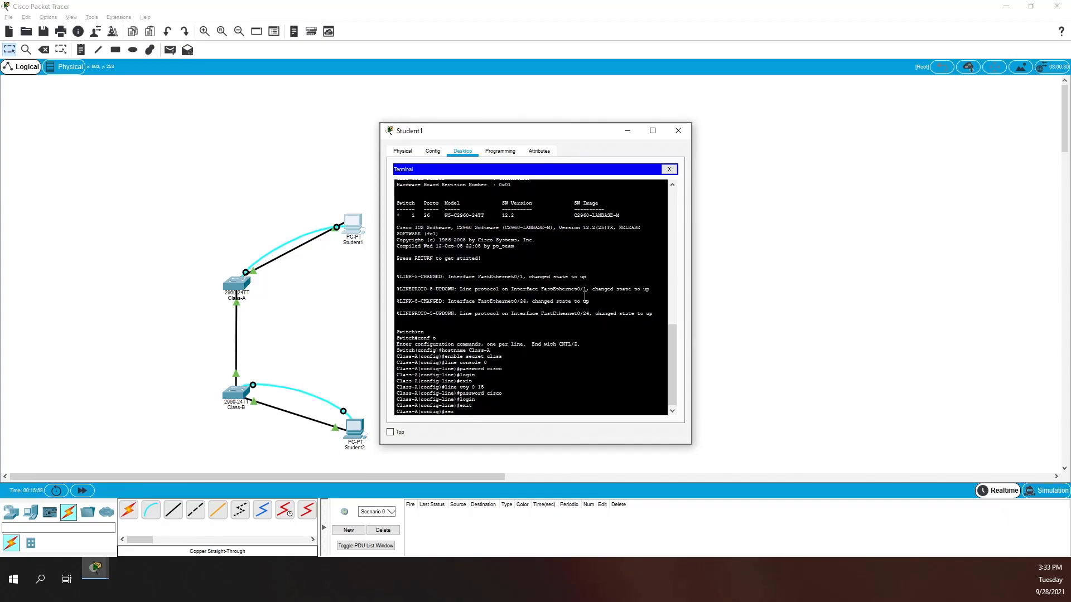
type("vice pass")
key("Tab")
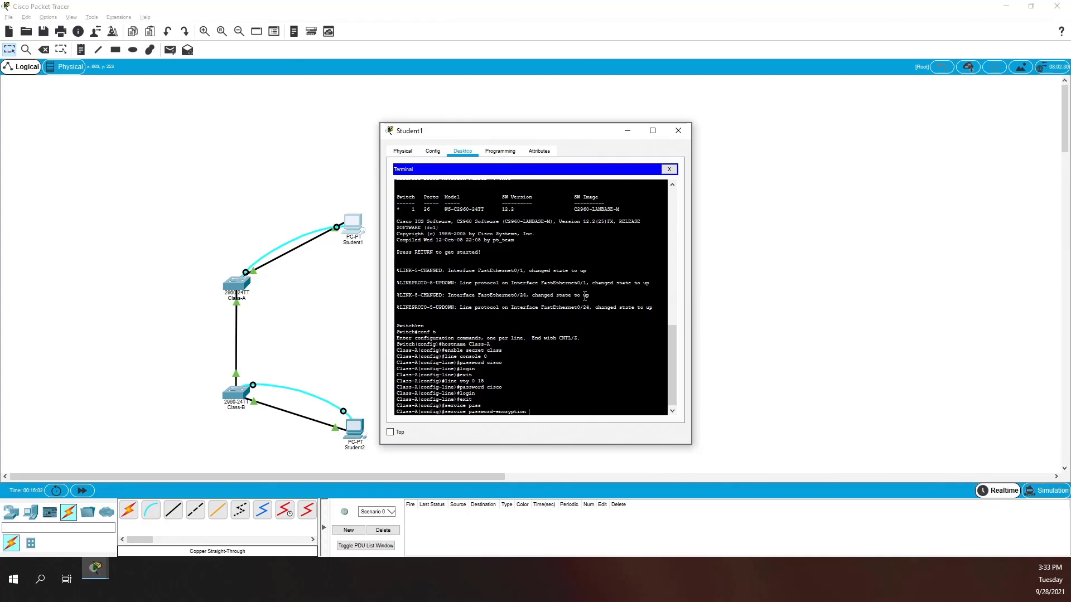
key("Return")
type("show")
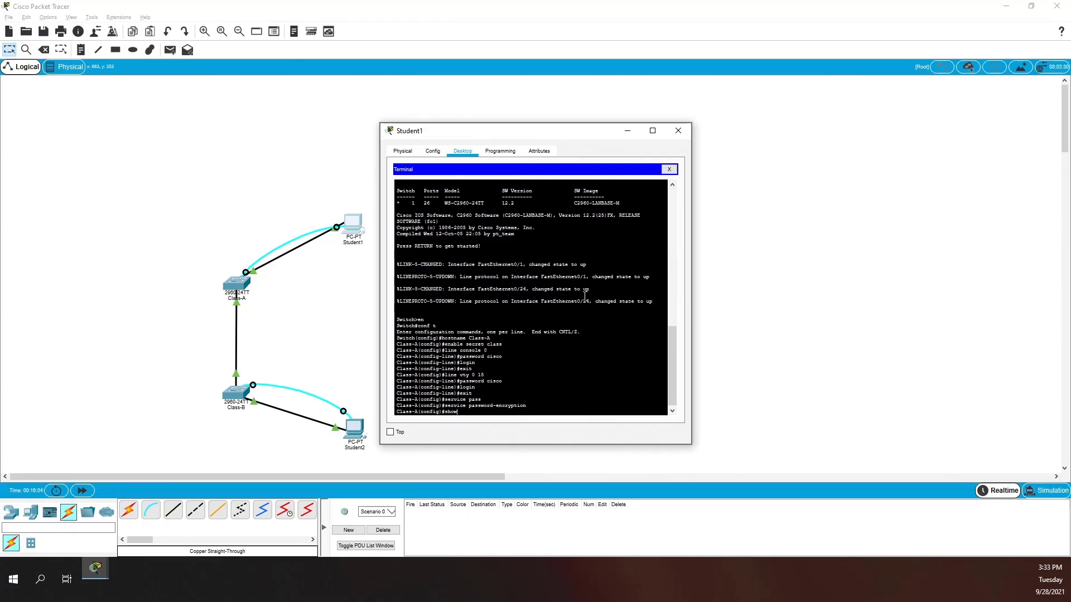
key("BackSpace")
key("BackSpace")
key("BackSpace")
key("BackSpace")
type("exit")
key("Return")
- Run show run on Class-A and page through the entire running configuration
type("show ")
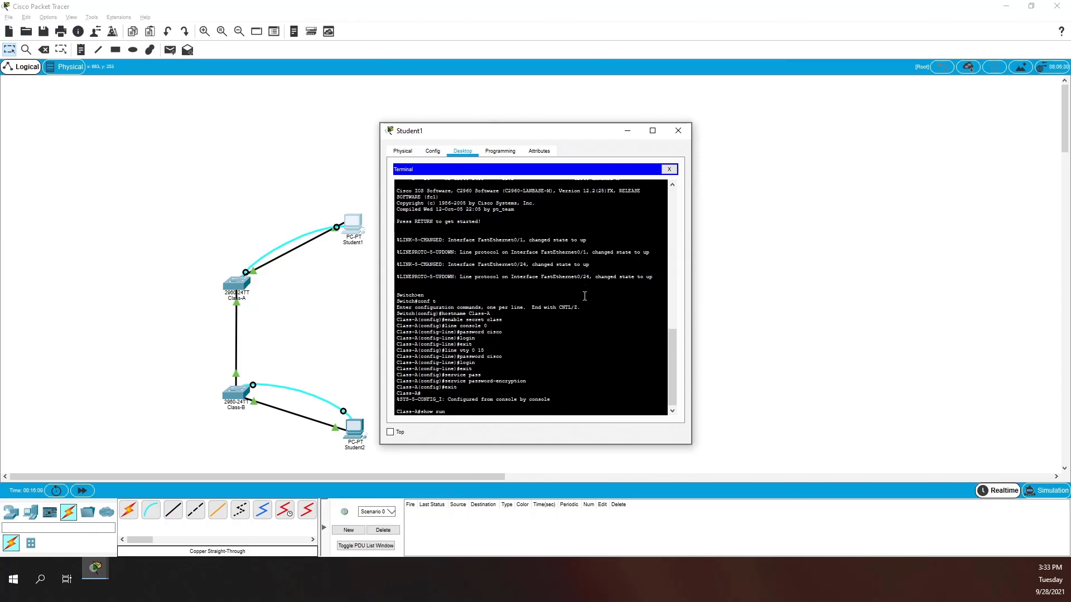
type("run")
key("Return")
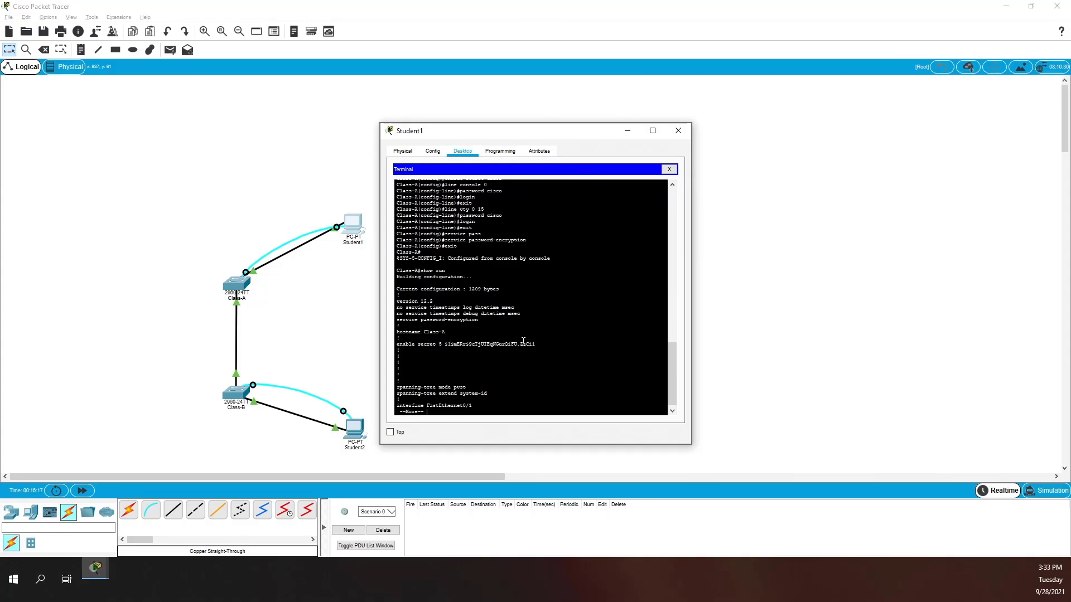
key("space")
key("space")
key("space")
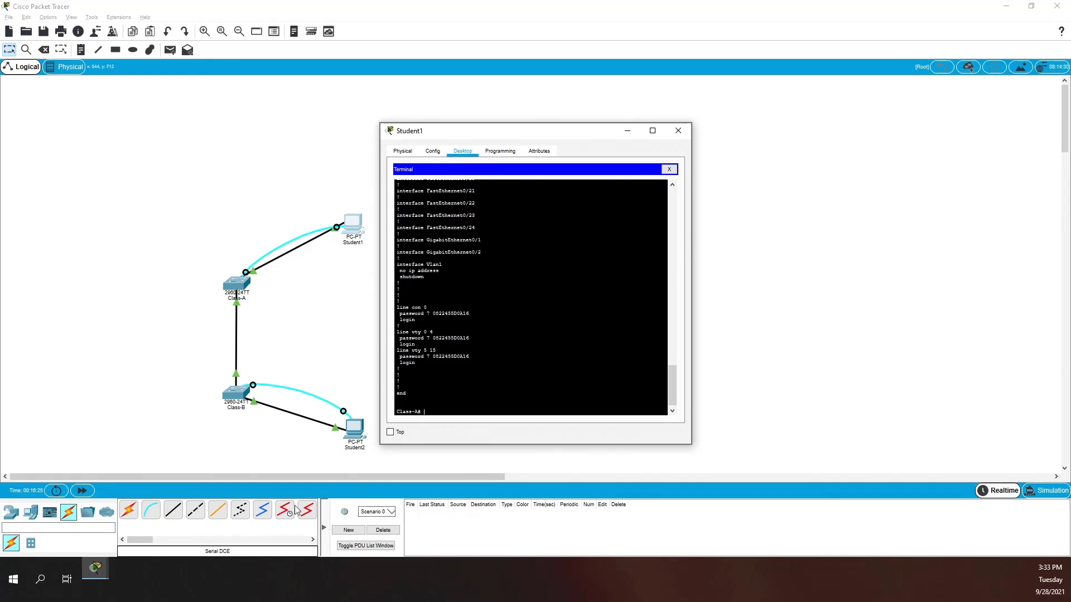
- In Student2's terminal, set Class-B's enable secret and a console line 0 password with login
left_click(350, 426)
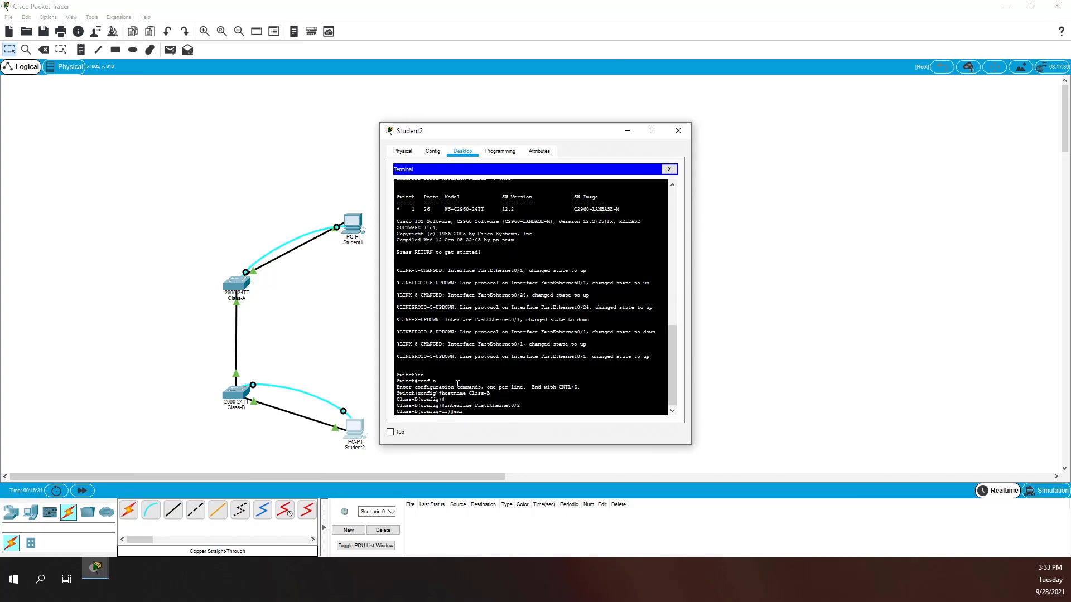
type("t")
key("Return")
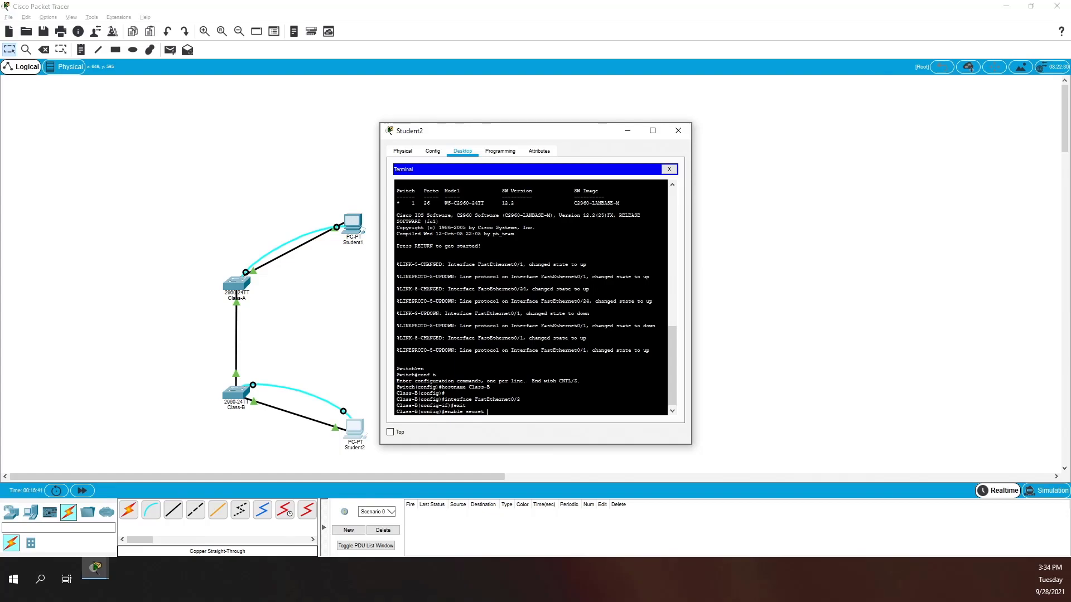
type("class")
key("Return")
type("line con")
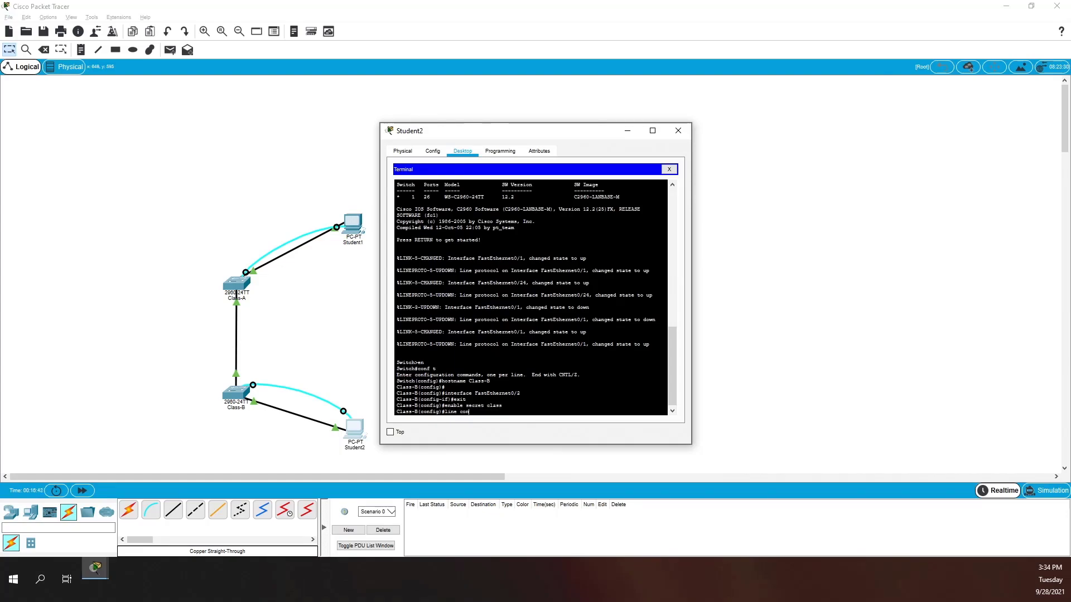
type(" 0")
key("Return")
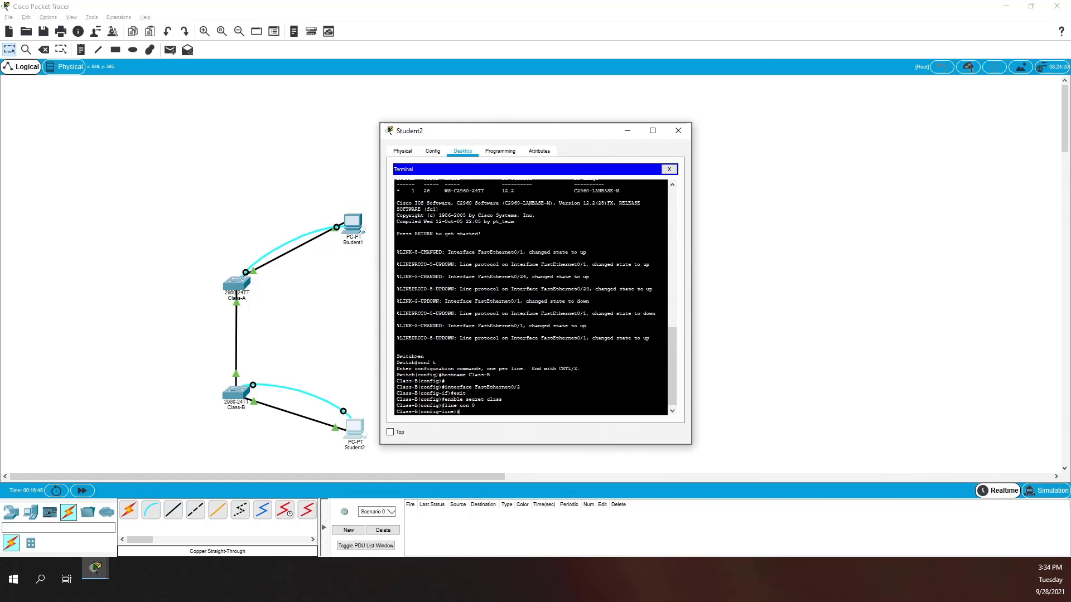
type("password cisco")
key("Return")
type("login")
key("Return")
type("exit")
key("Return")
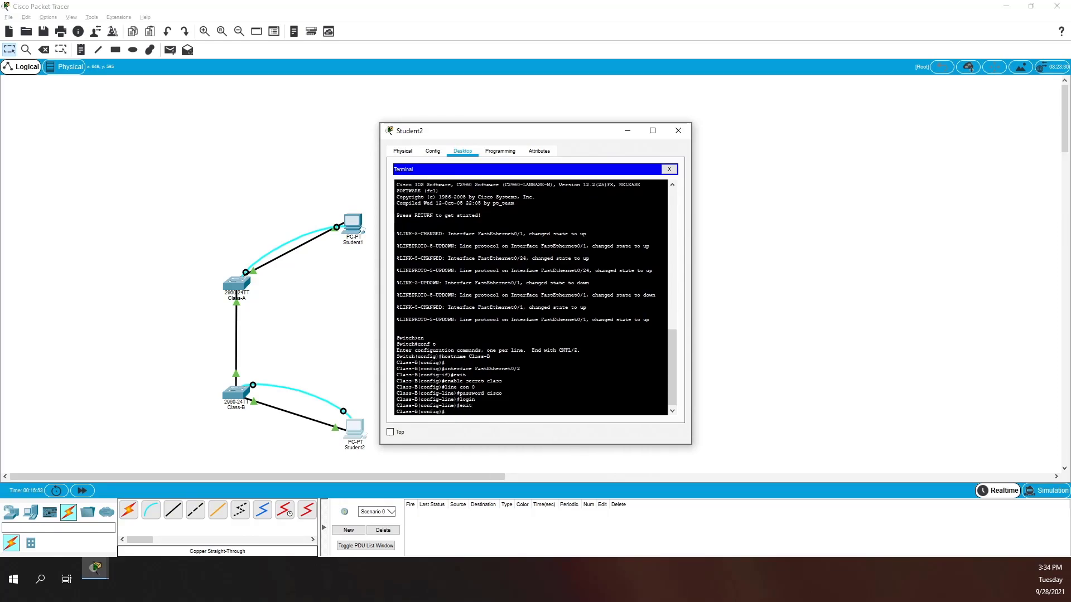
- Set a password with login on Class-B's vty lines 0 15
type("line vty 0 15")
key("Return")
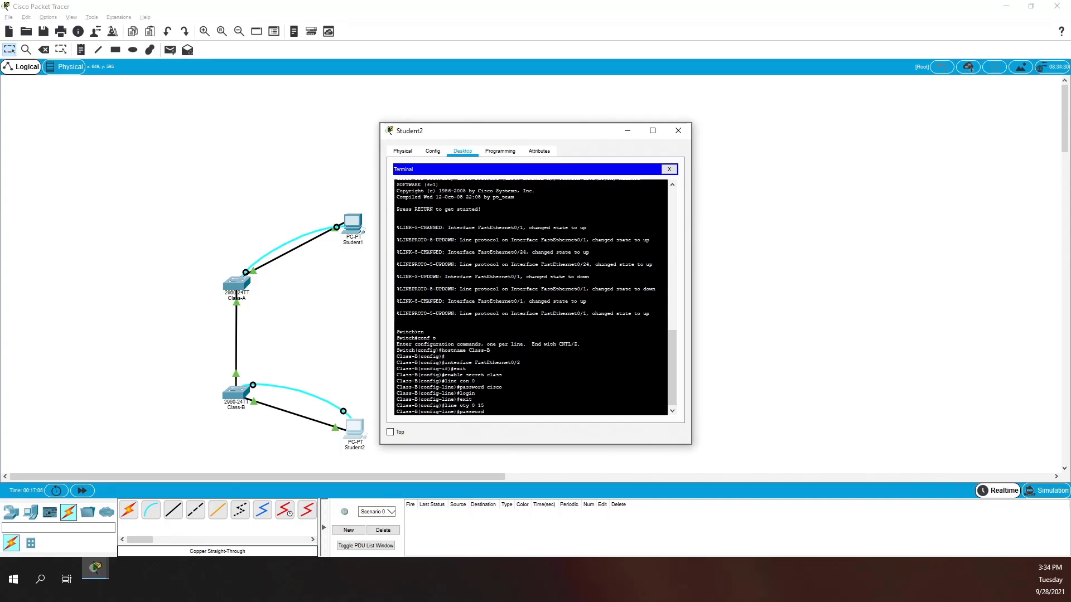
type("password cisco")
key("Return")
type("login")
key("Return")
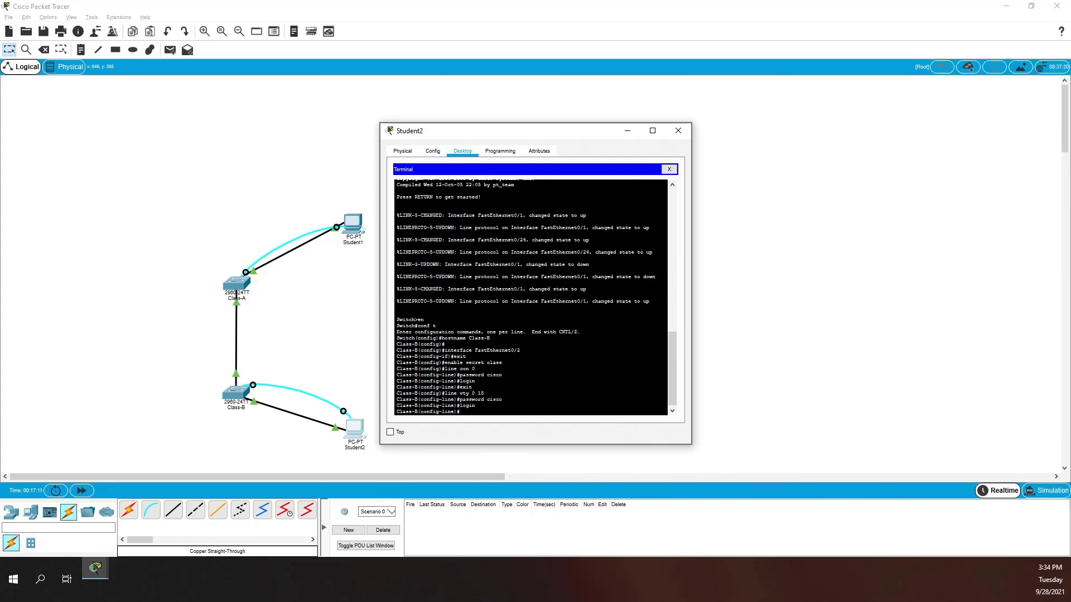
type("exit")
key("Return")
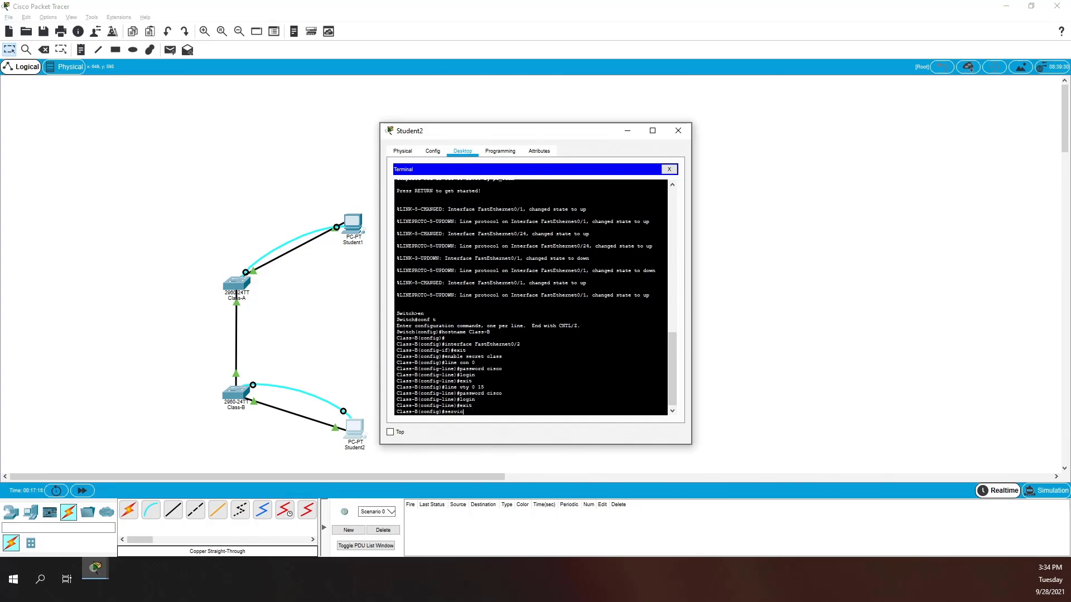
- Enable service password-encryption on Class-B
type("service pas")
key("Tab")
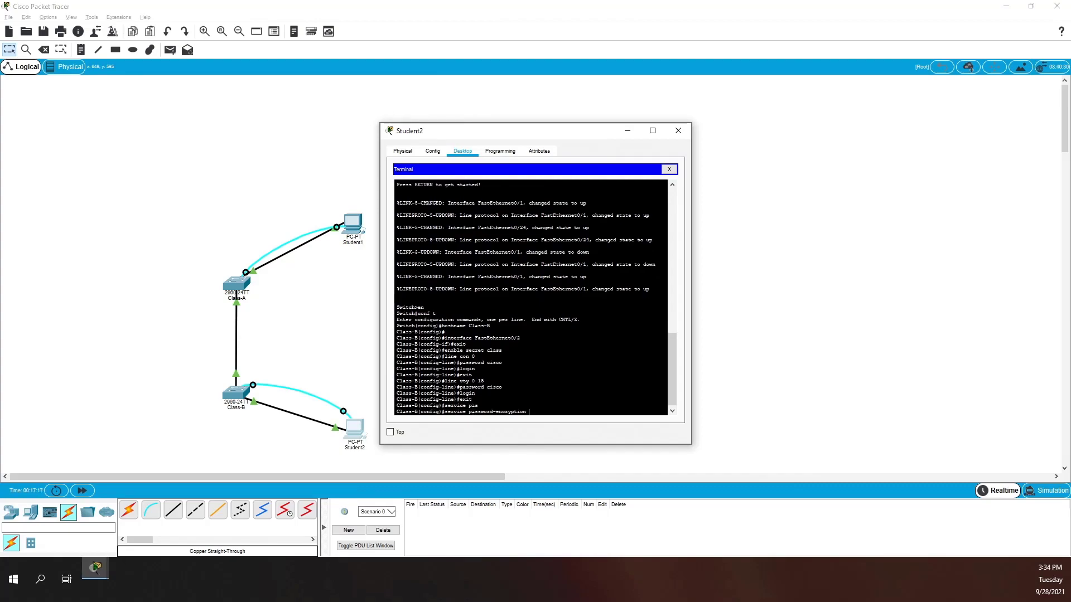
key("Return")
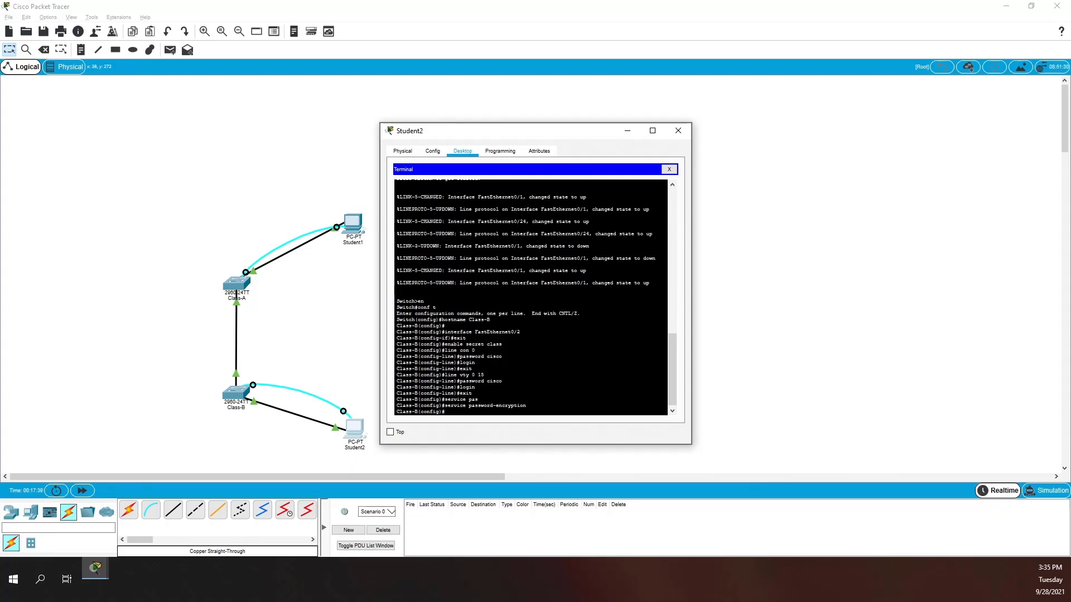
- Enter Class-B's interface vlan 1 and assign IP address 192.168.1.2 255.255.255.0
type("int")
key("Tab")
type("vla")
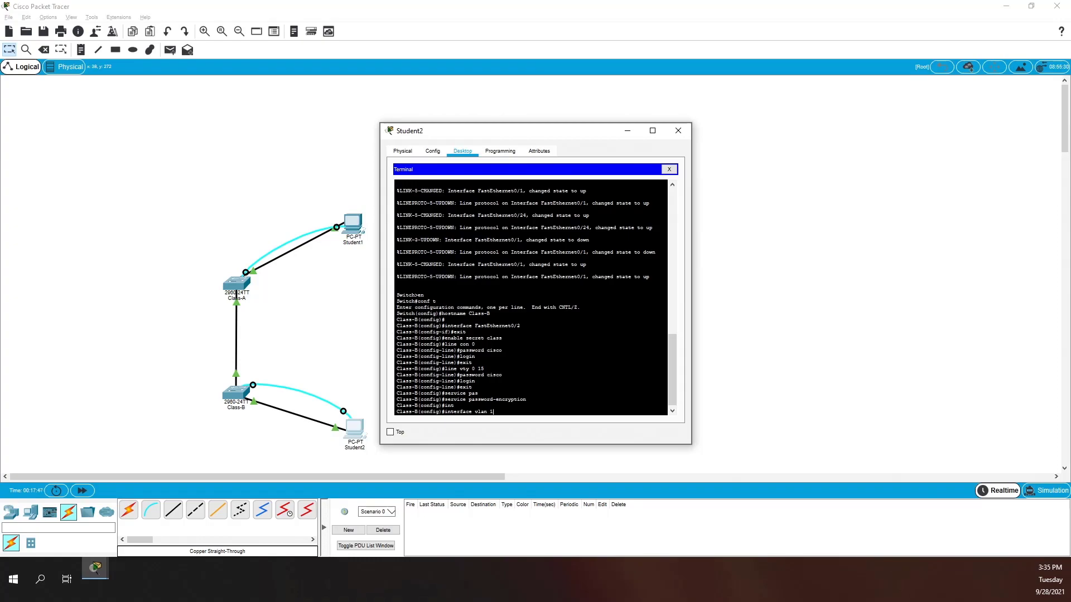
key("alt+Tab")
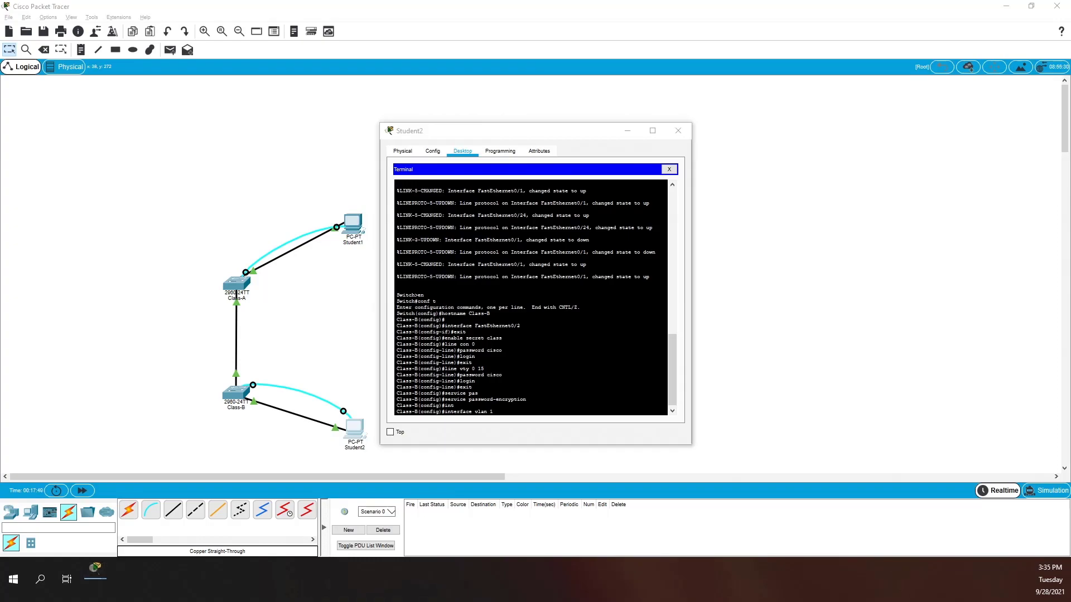
key("alt+Tab")
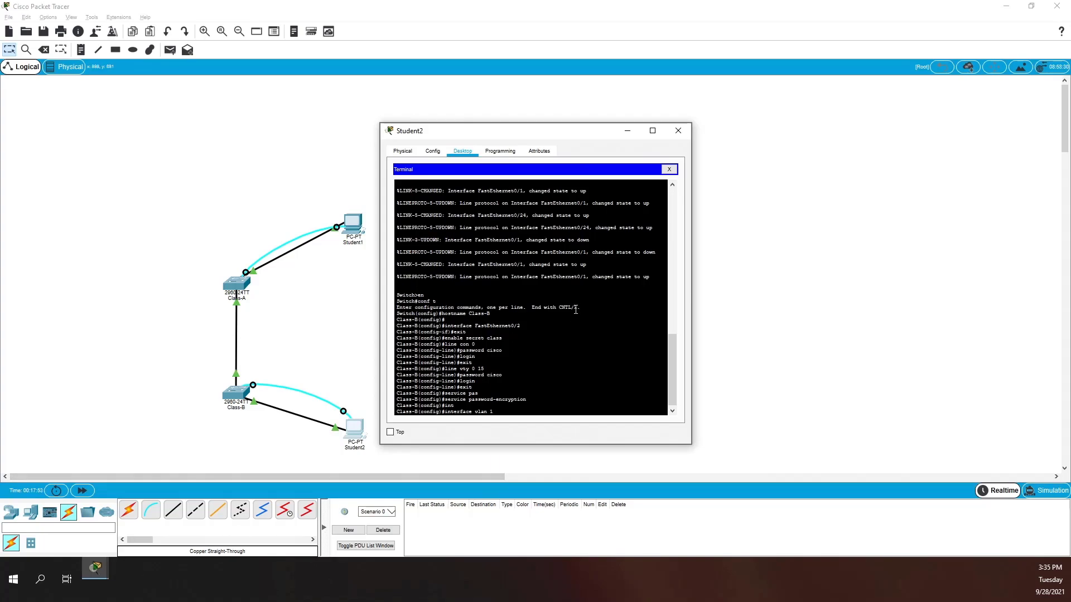
key("Return")
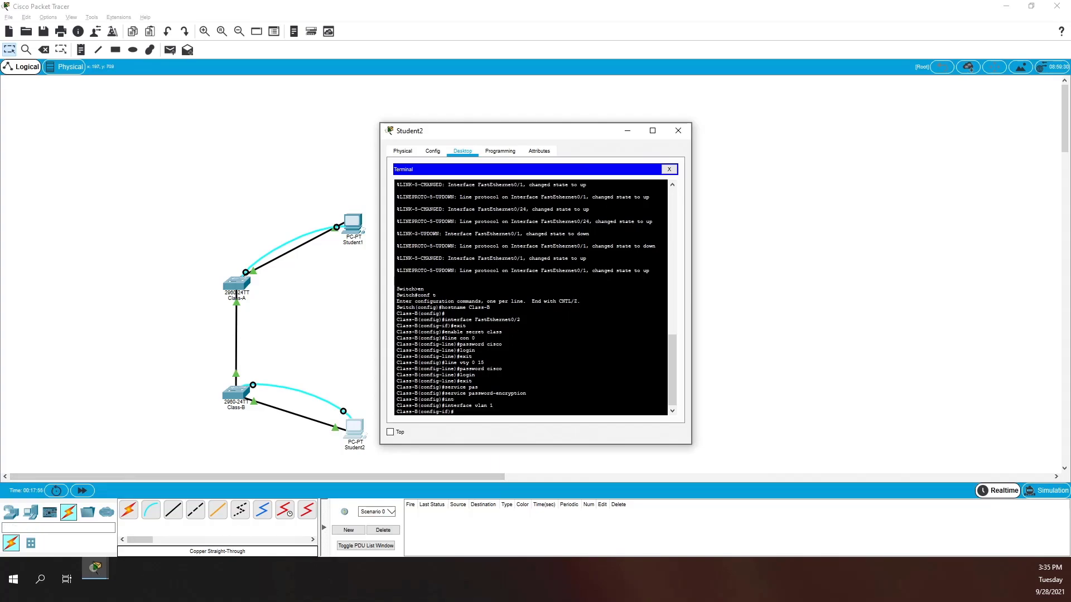
key("alt+Tab")
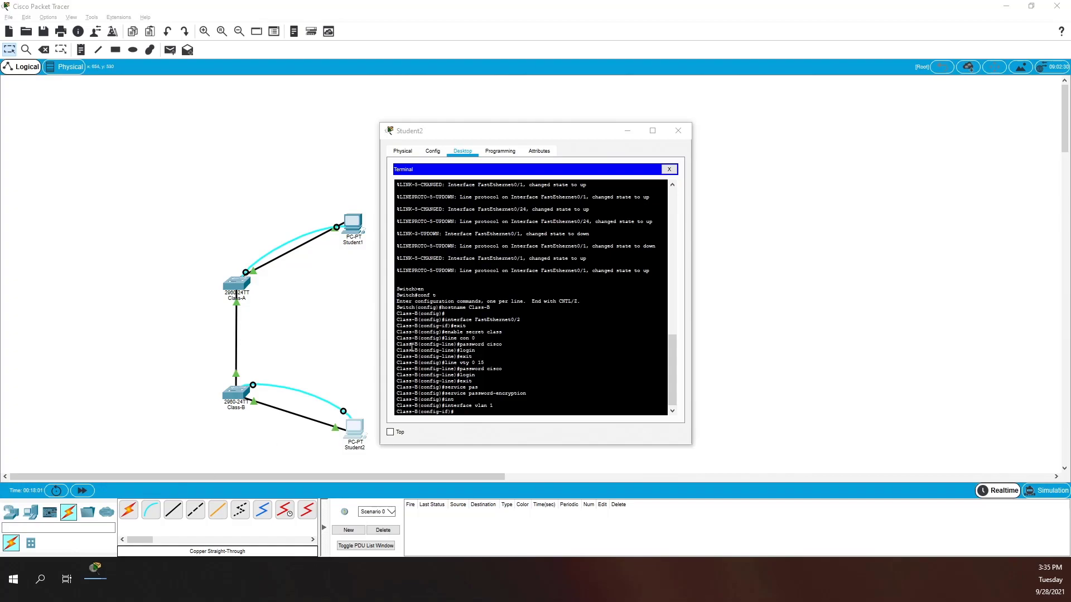
left_click(541, 376)
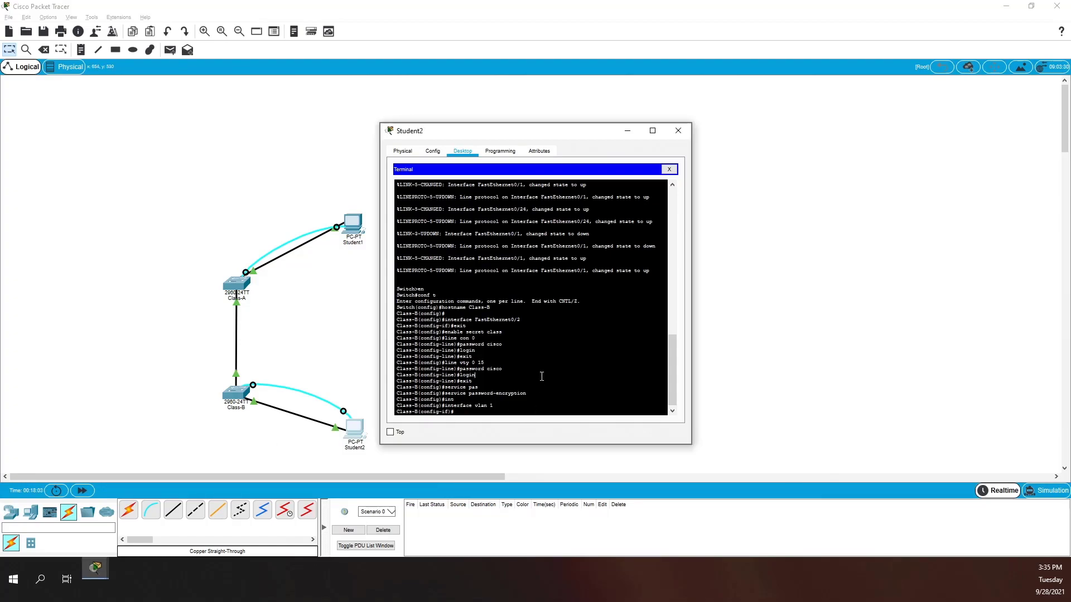
type("ip address")
key("Tab")
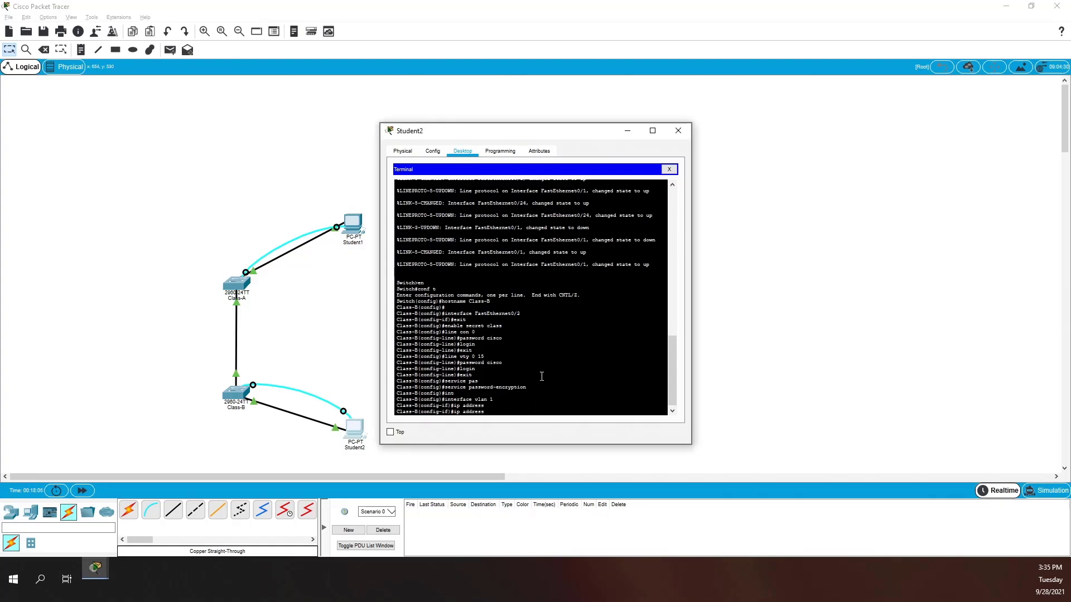
type("192.168.1.2 255.255.255.0")
key("Return")
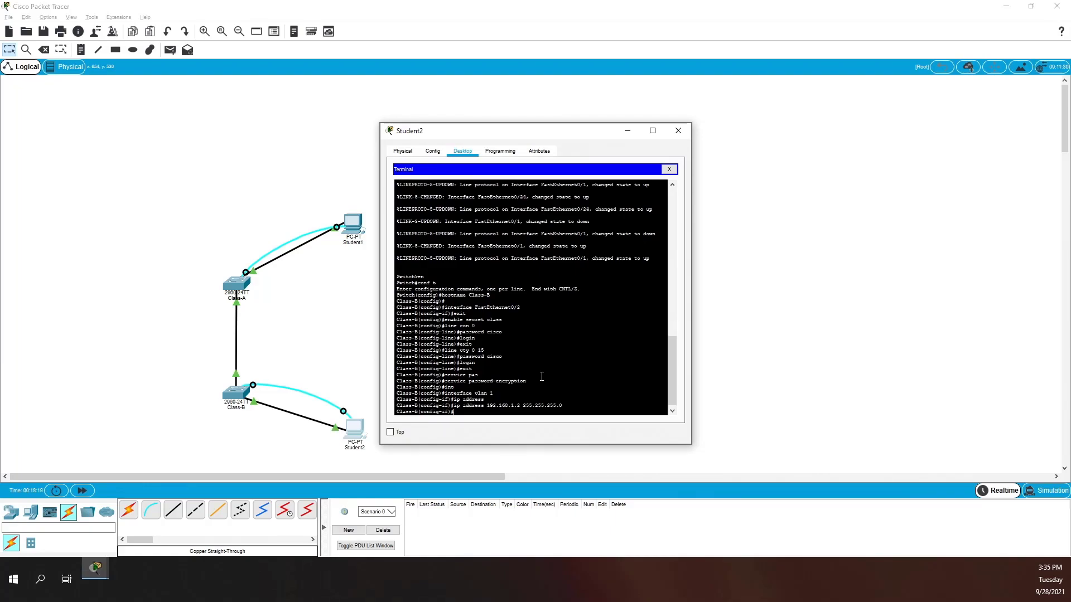
- Bring VLAN 1 up with no shutdown and exit back to privileged mode
type("no shutodwn")
key("BackSpace")
key("BackSpace")
type("dow")
key("Return")
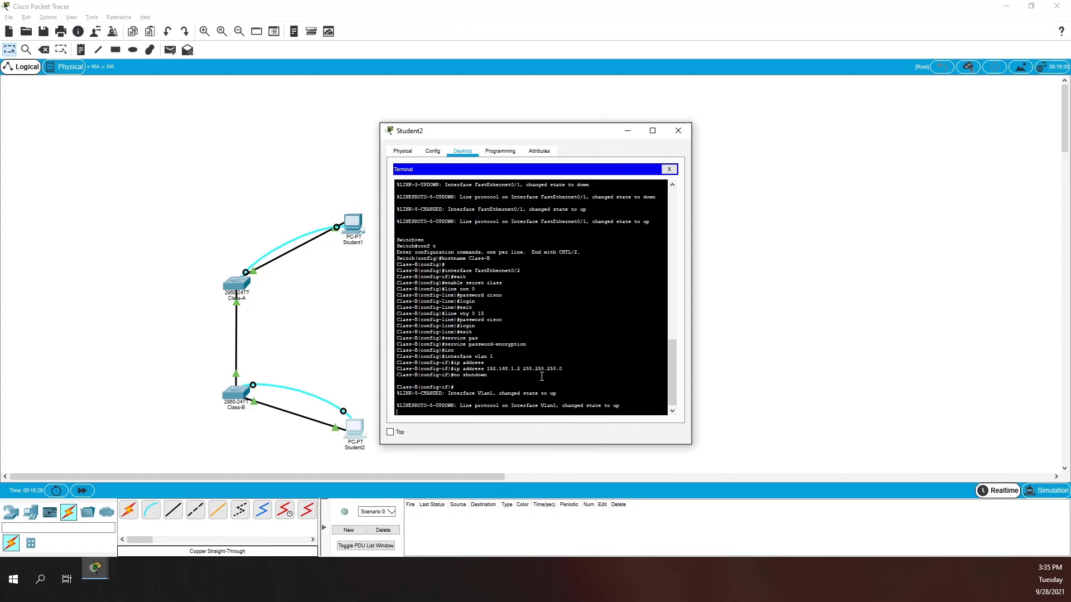
key("Return")
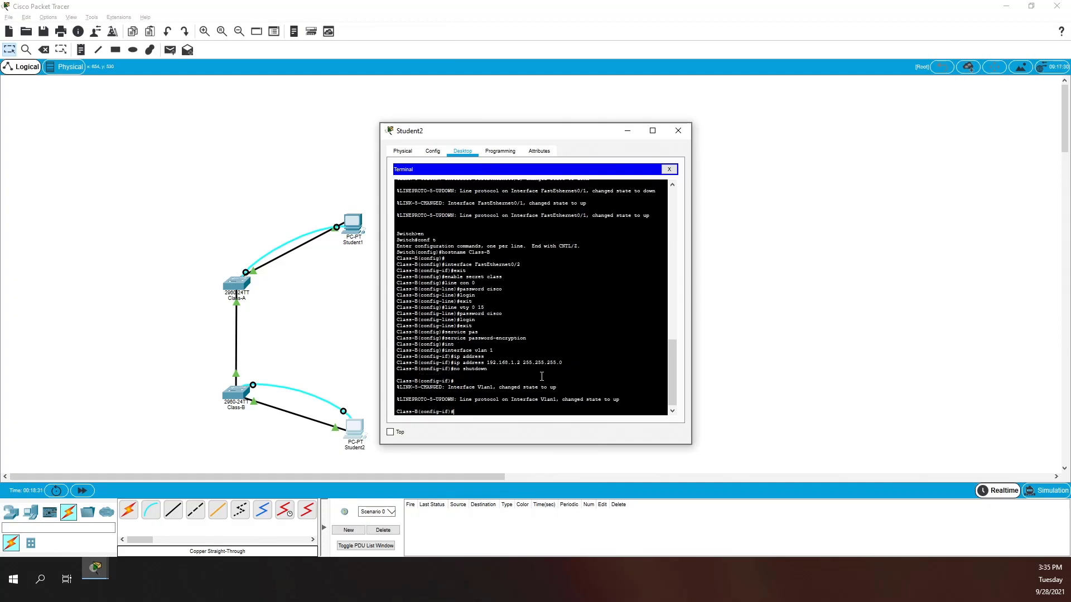
type("exit")
key("Return")
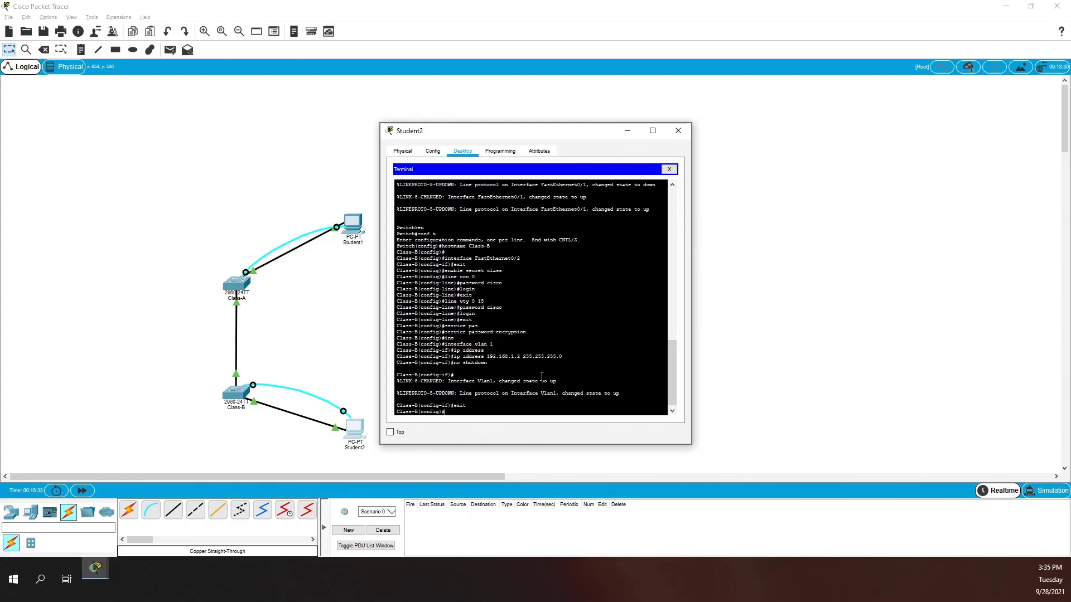
key("Return")
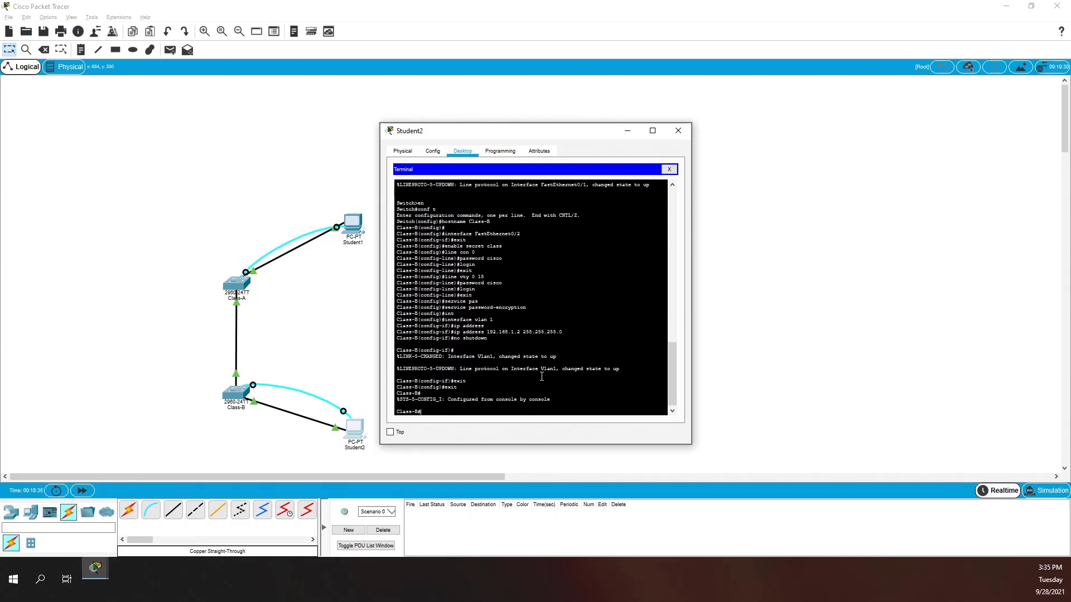
- Run show ip int brief on Class-B and page through the full interface list
type("show ip int brief")
key("Return")
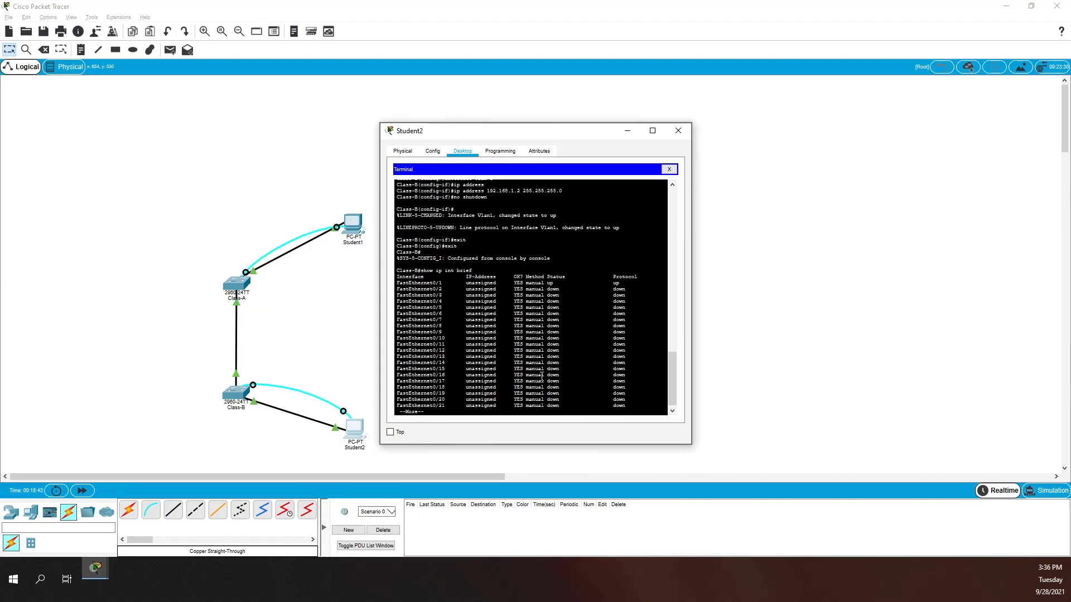
key("space")
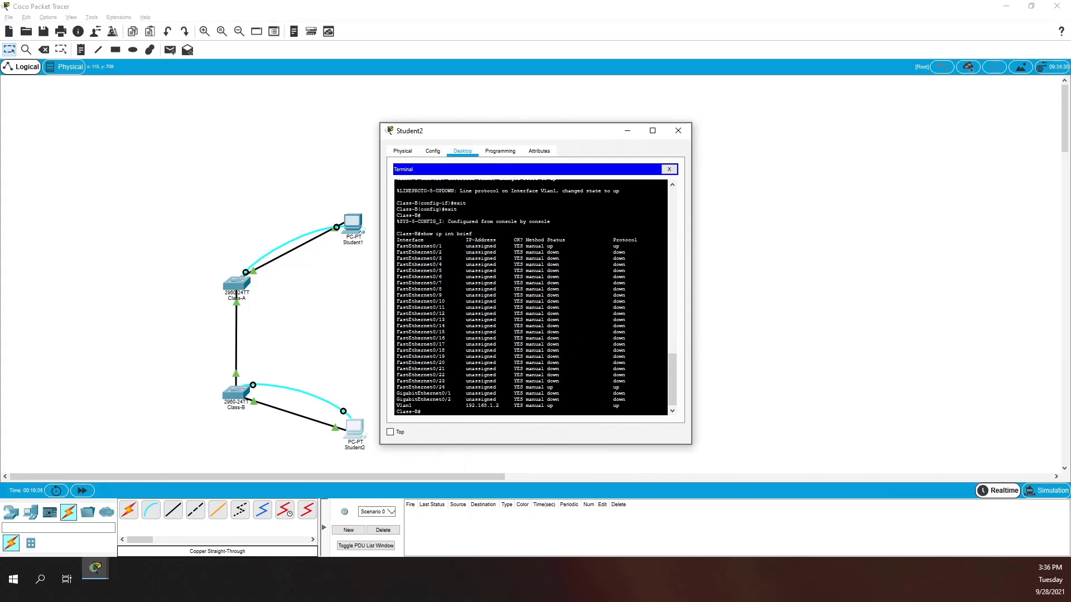
- On Class-A, configure interface vlan 1 with 192.168.1.1 255.255.255.0 and no shutdown
double_click(347, 221)
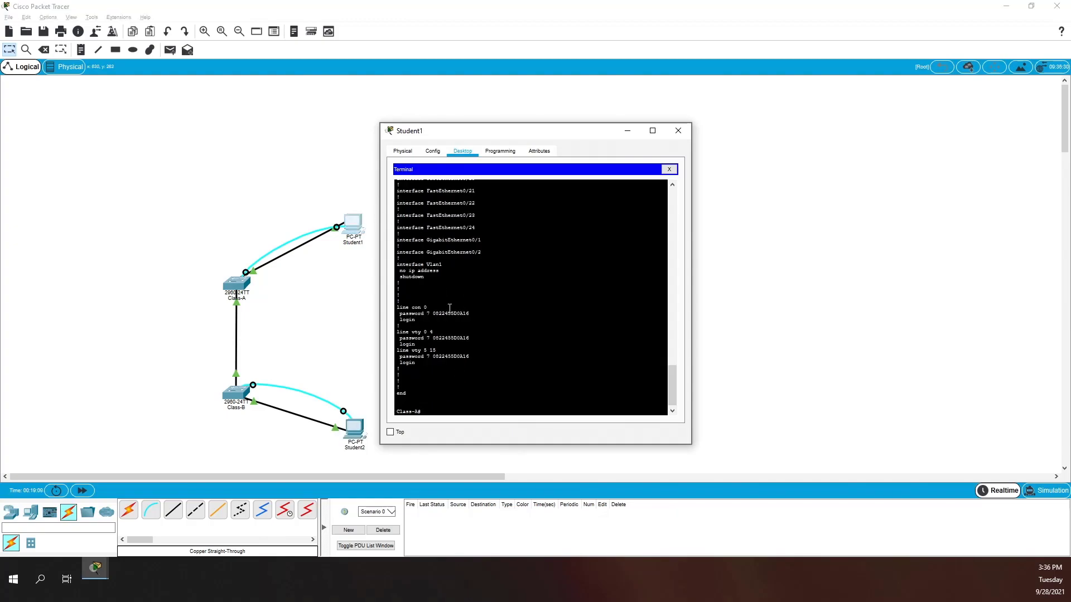
type("conf t")
key("Return")
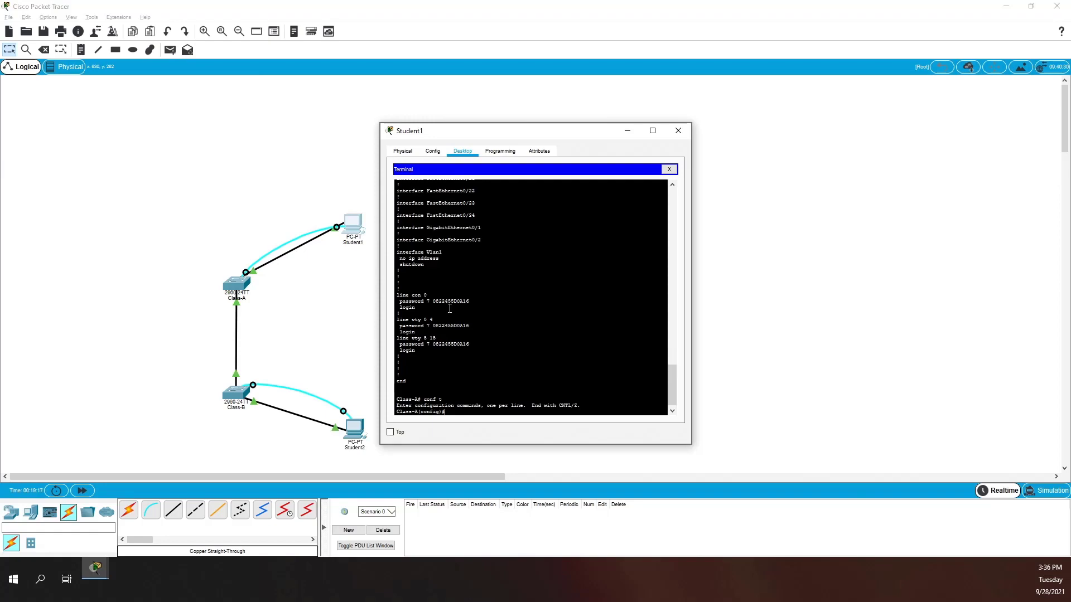
type("int vlan 1")
key("Return")
type("ip addres")
key("Tab")
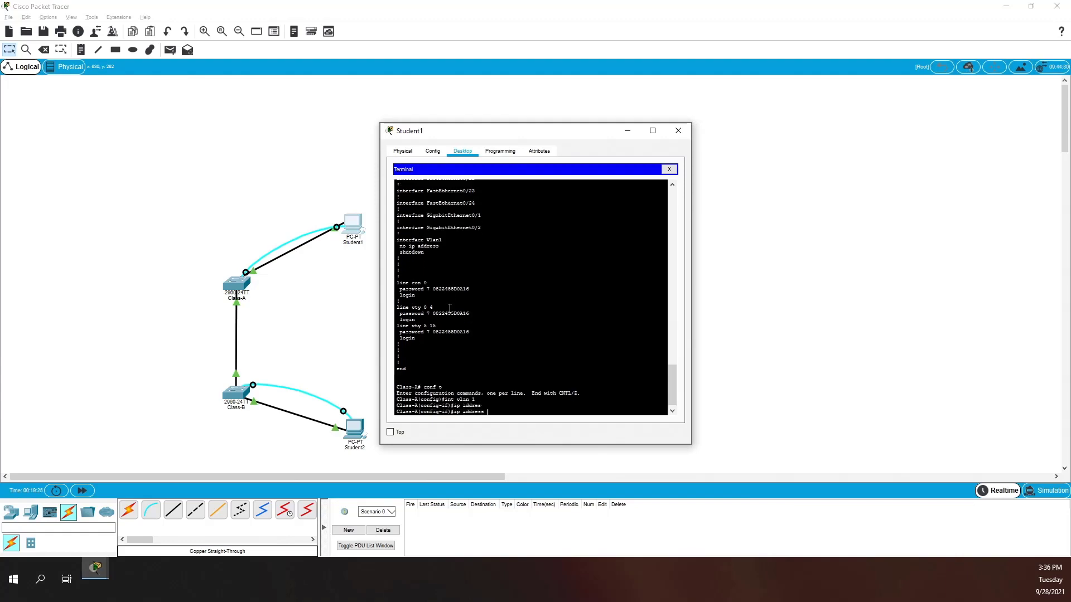
type("192.168.1.1 255.255.255.0")
key("Return")
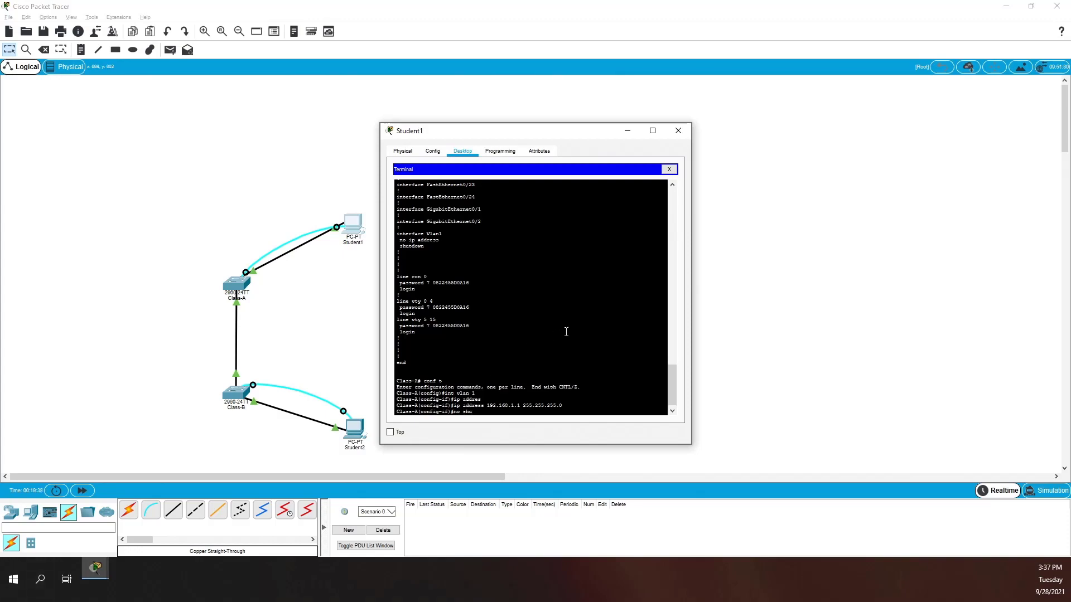
type("down")
key("Return")
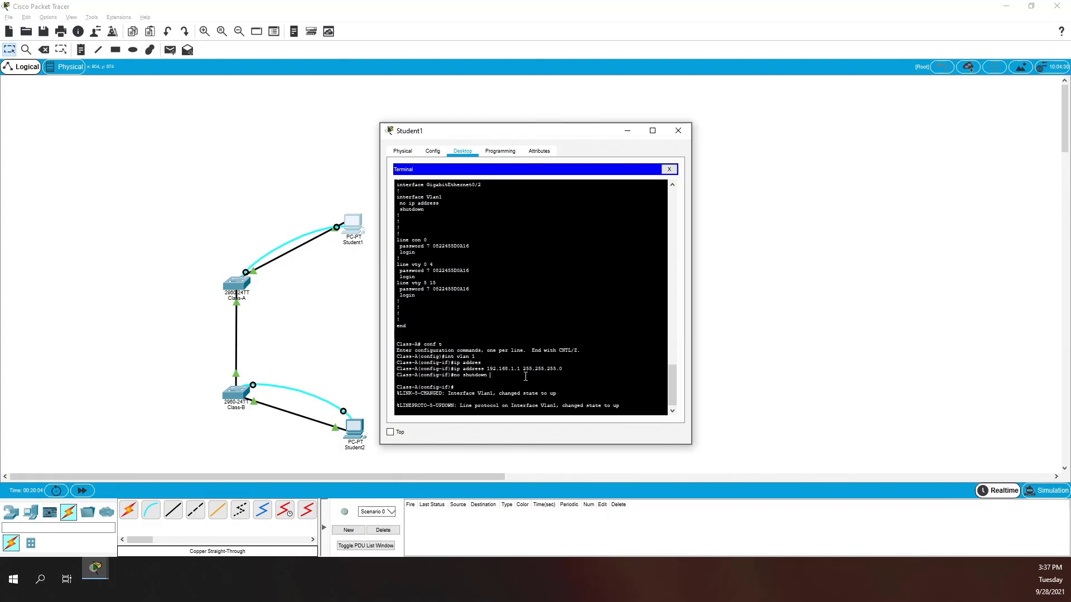
key("Return")
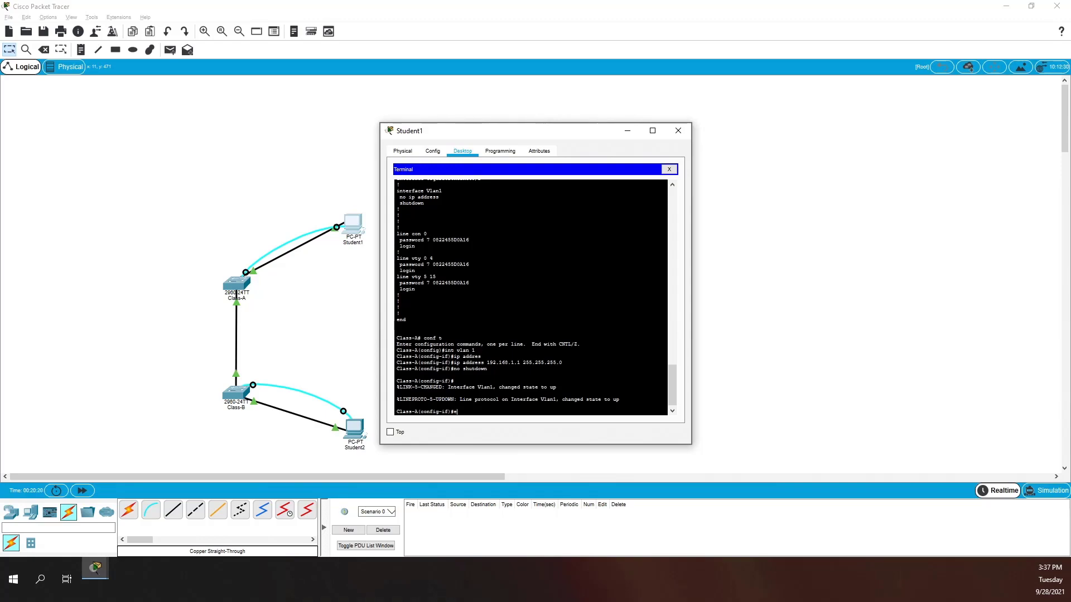
- Enter Class-A's banner motd # warning that unauthorized access is prohibited and prosecuted
key("Return")
type("line con 0")
key("Return")
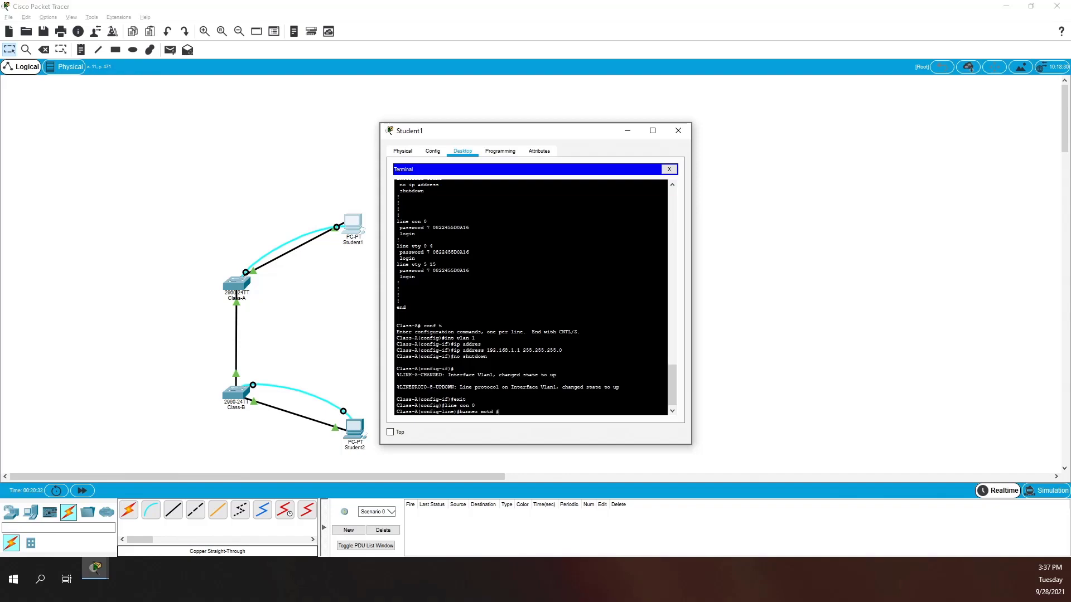
type("banner motd #")
key("Return")
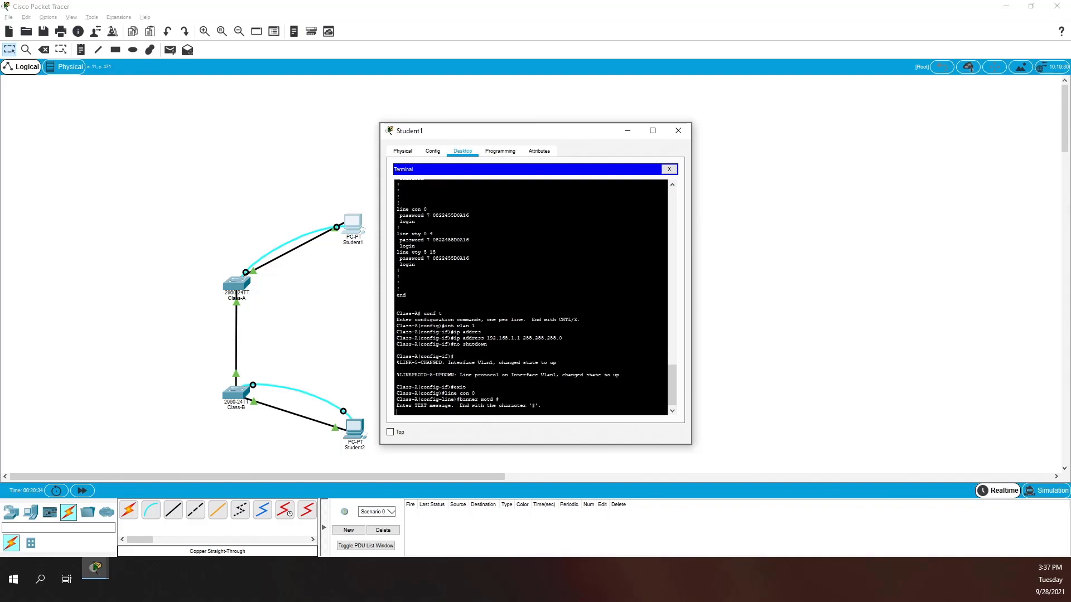
type("Unauthorised acces is strictly prohibited and pro")
key("BackSpace")
key("BackSpace")
key("BackSpace")
type("ted to the full extent of the law.#")
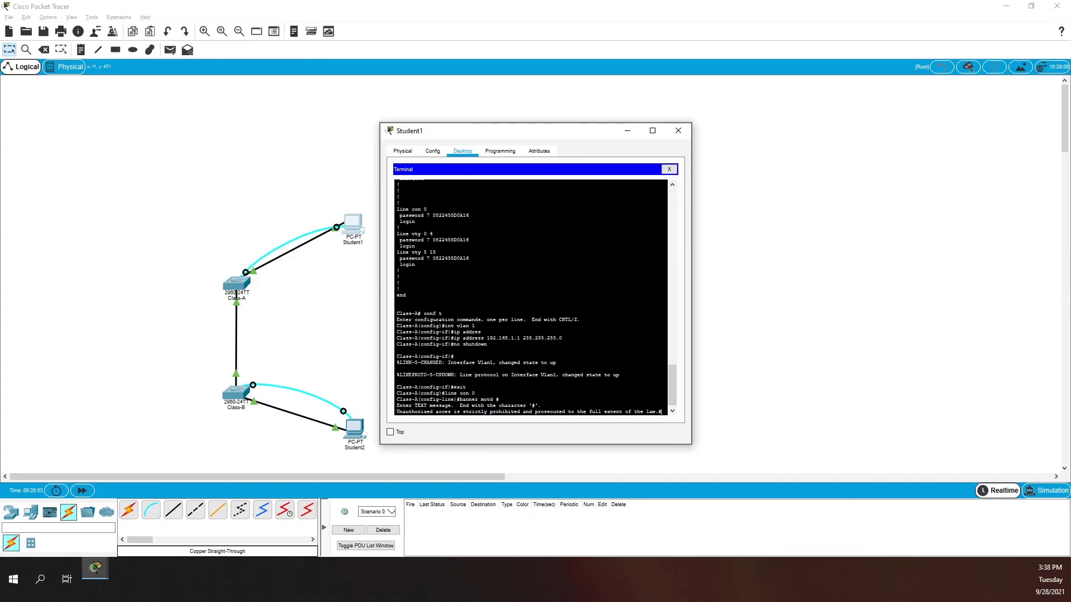
key("Return")
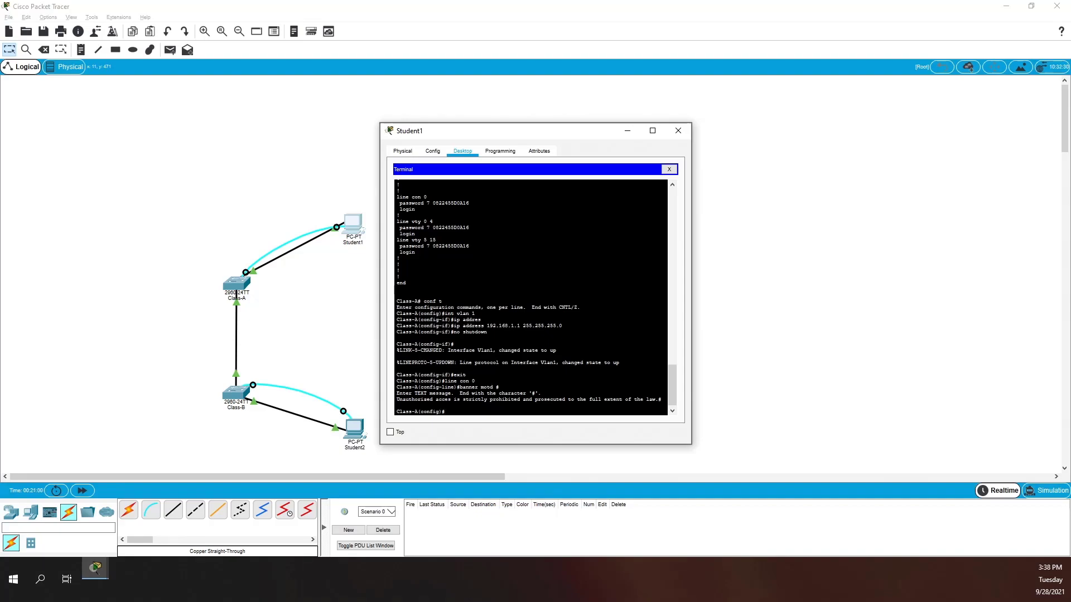
- In Student2's terminal, enter global configuration and console line 0 on Class-B
left_click(355, 435)
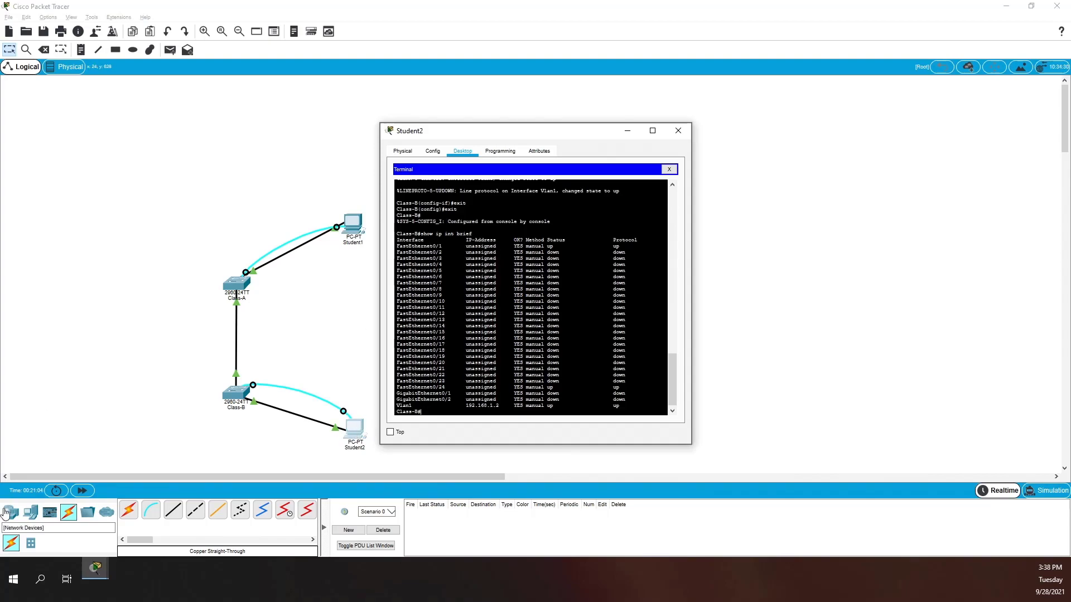
type("conf t")
key("Return")
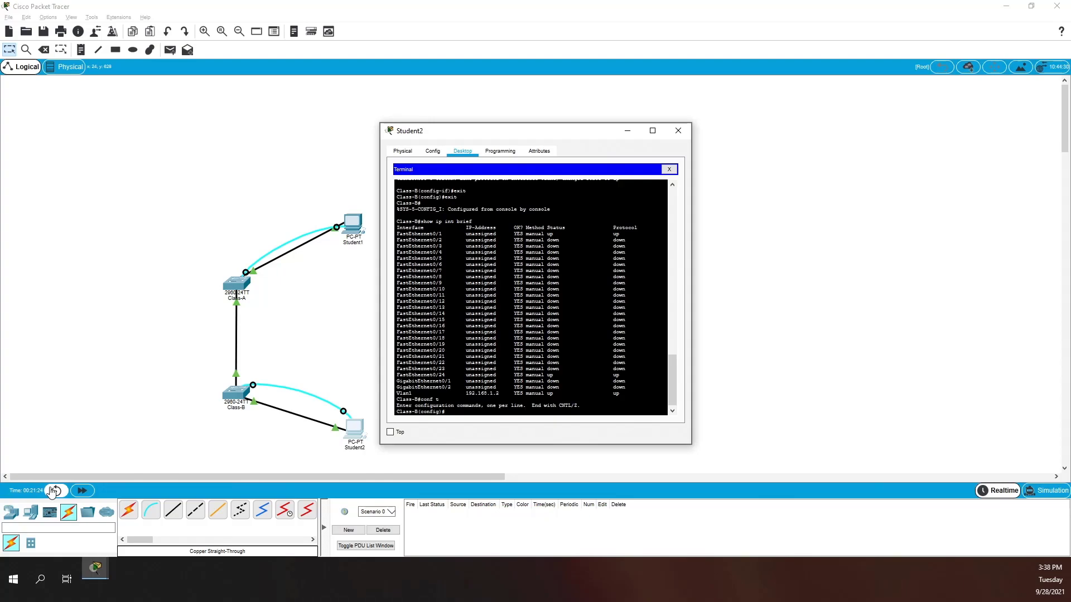
type("line con 0")
key("Return")
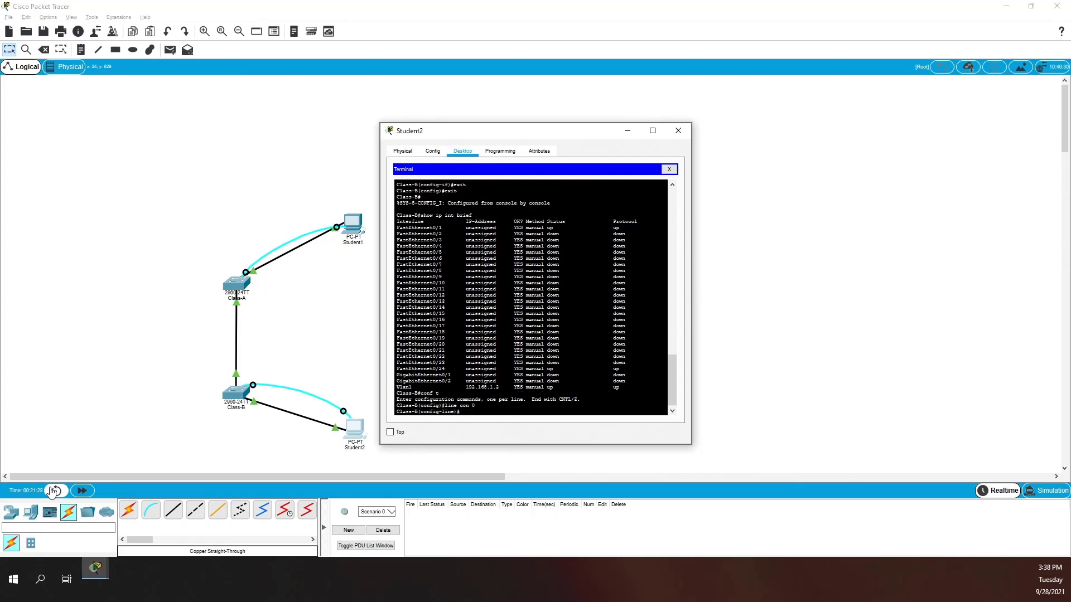
- Paste the unauthorized-access warning as Class-B's banner motd, delimited by #
key("alt+Tab")
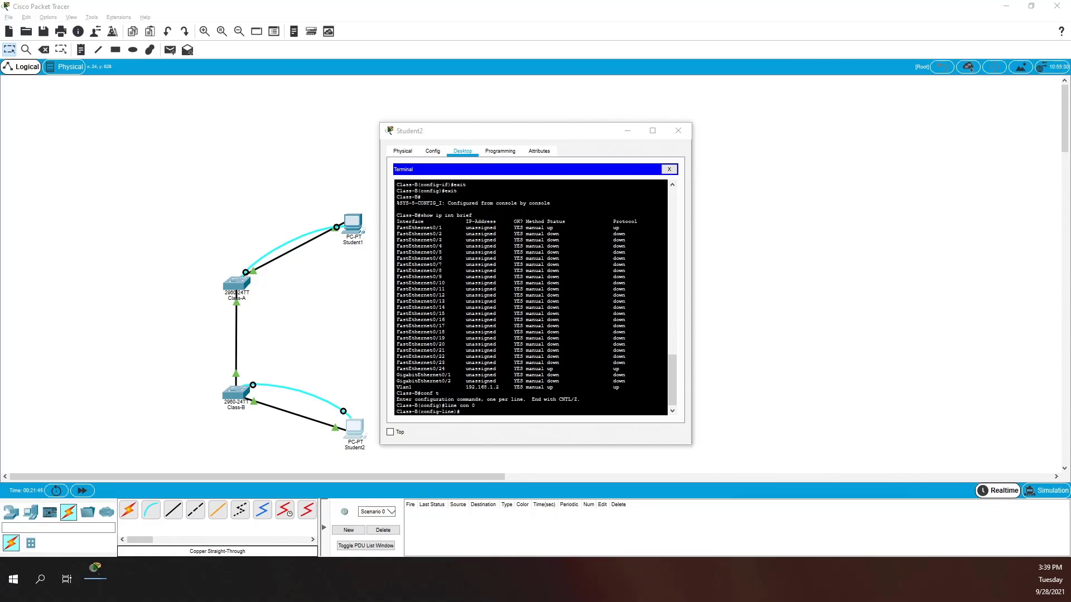
left_click(540, 357)
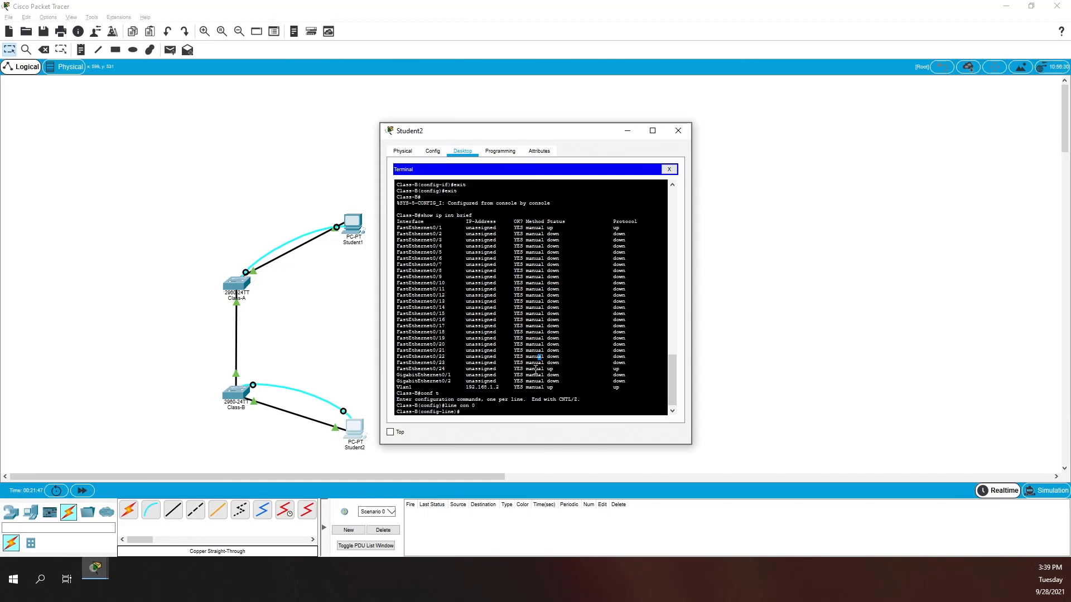
type("banner motd #")
key("Return")
right_click(513, 390)
left_click(526, 402)
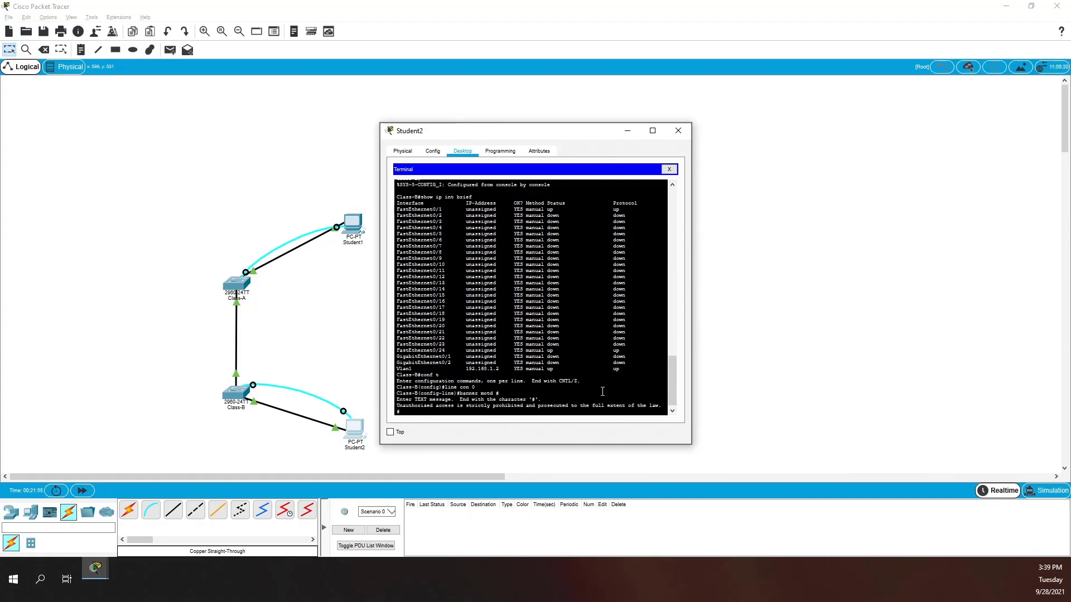
key("Return")
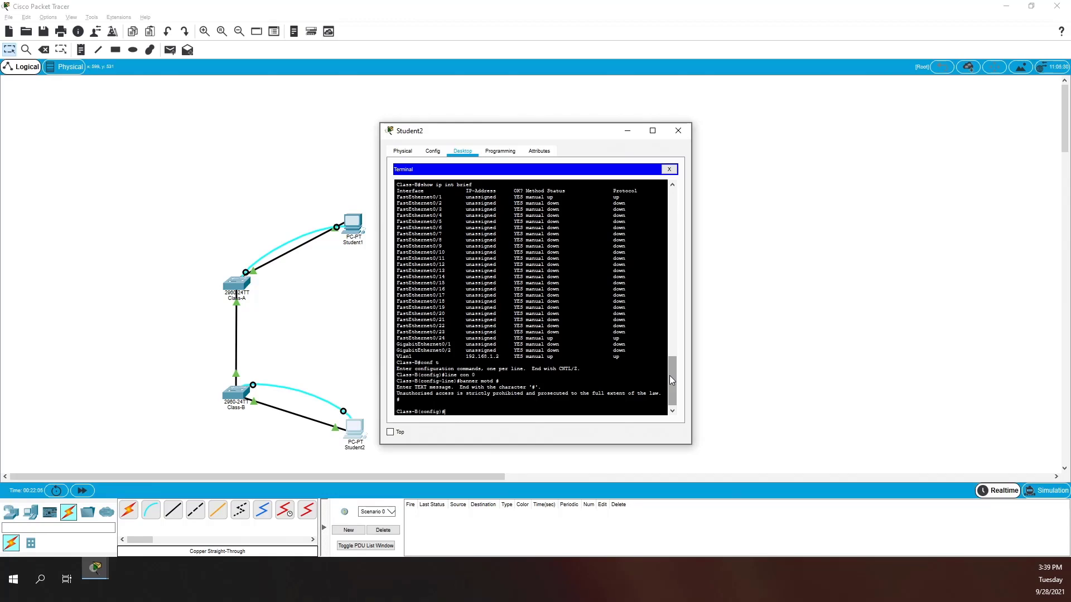
- Exit config mode on Class-B and page through its full show run output
type("n")
key("Return")
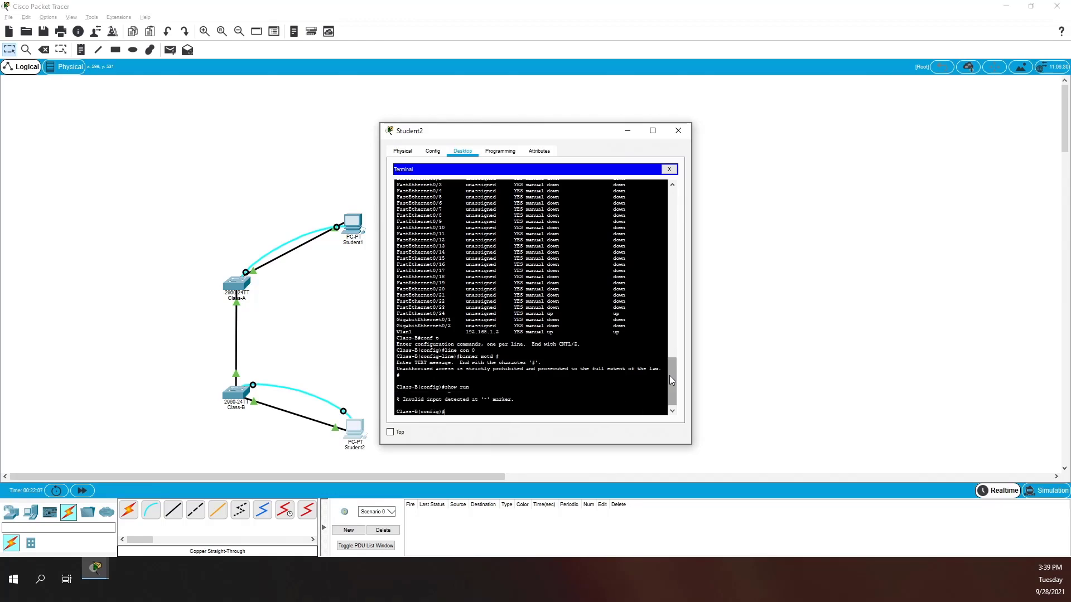
type("exit")
key("Return")
type("show run")
key("Return")
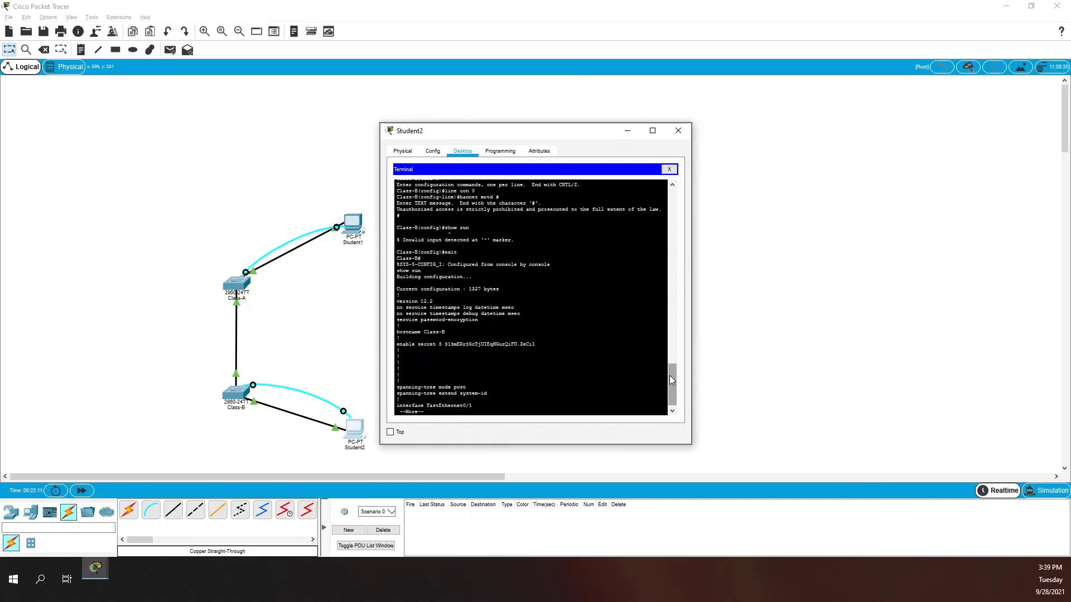
key("Return")
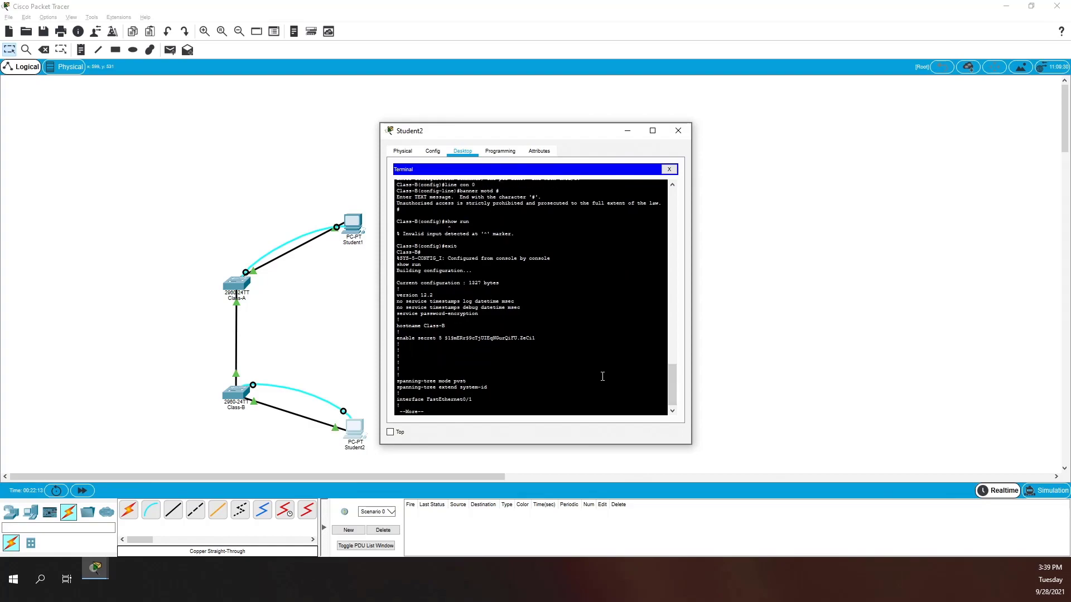
key("space")
key("space")
key("space")
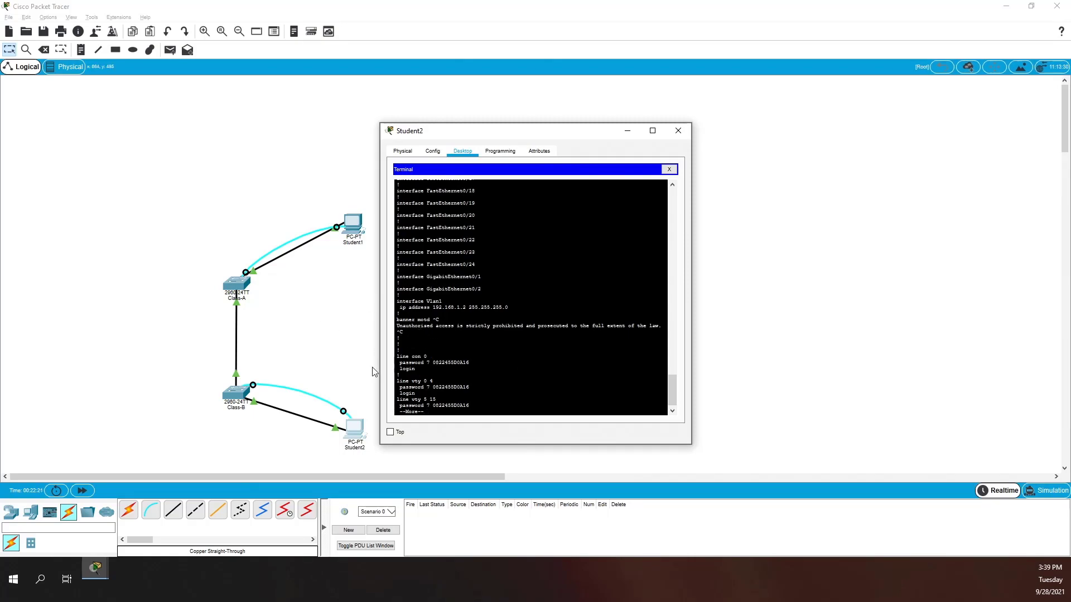
key("space")
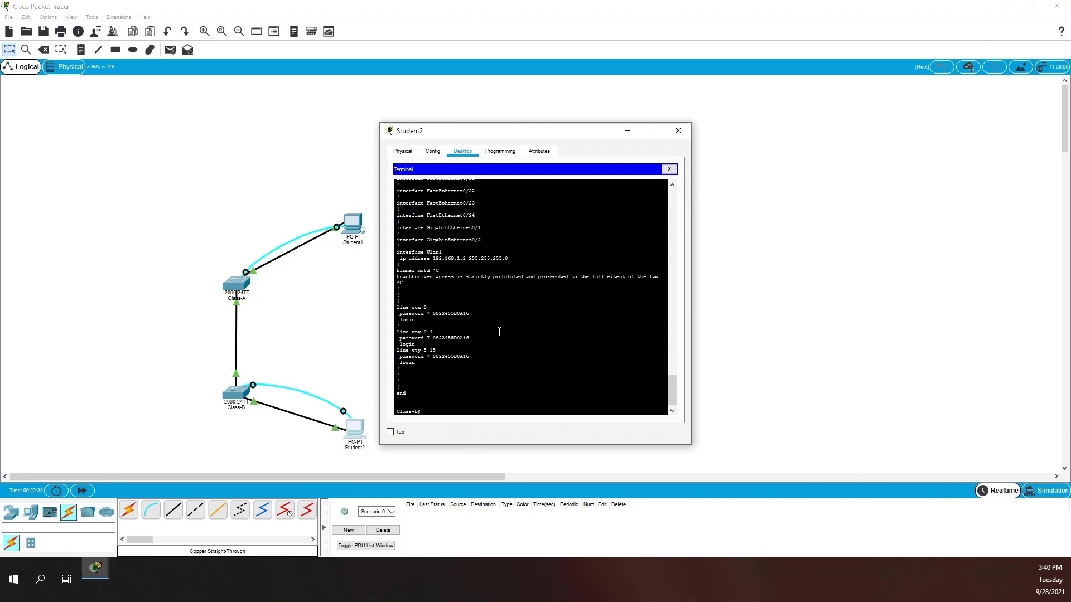
- In Student1's terminal, leave config mode on Class-A and run show run
left_click(357, 226)
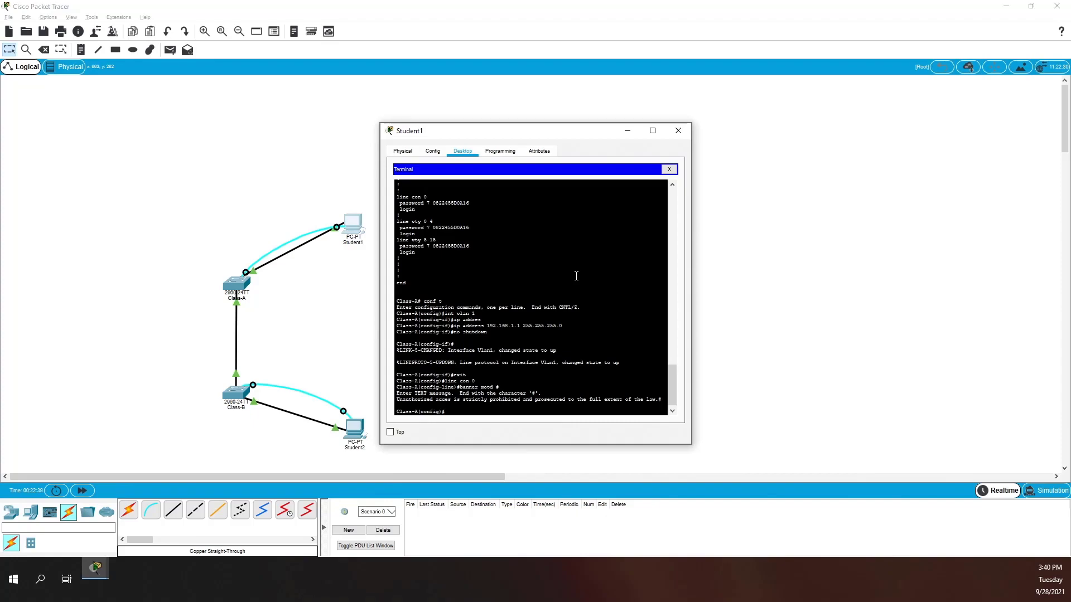
type("run")
key("Return")
type("exit")
key("Return")
type("show run")
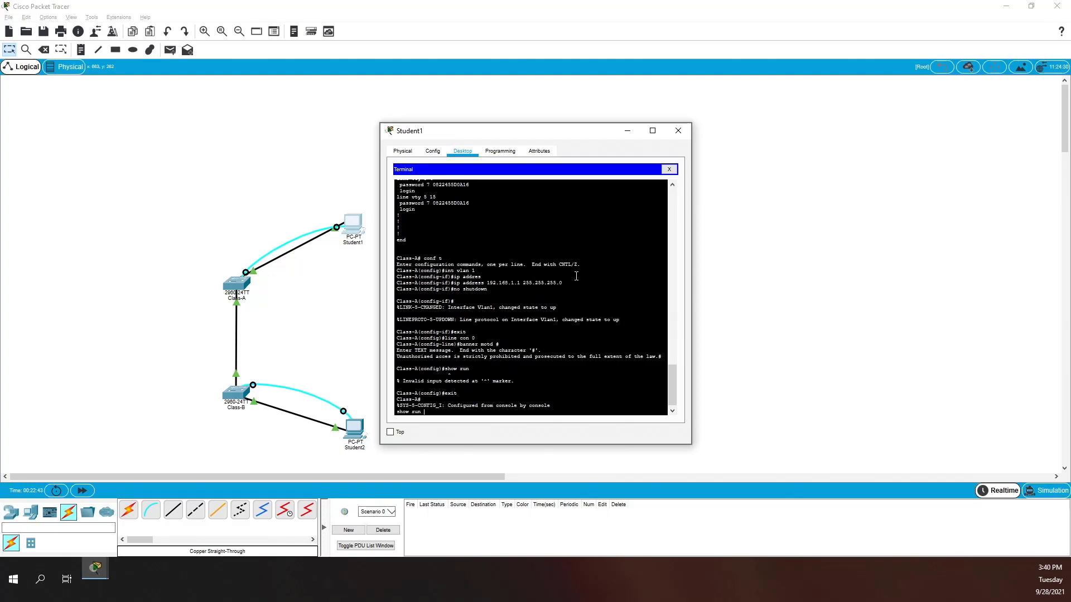
key("Return")
- Page to the end of Class-A's configuration and scroll to check the banner and 192.168.1.1
key("space")
key("space")
key("space")
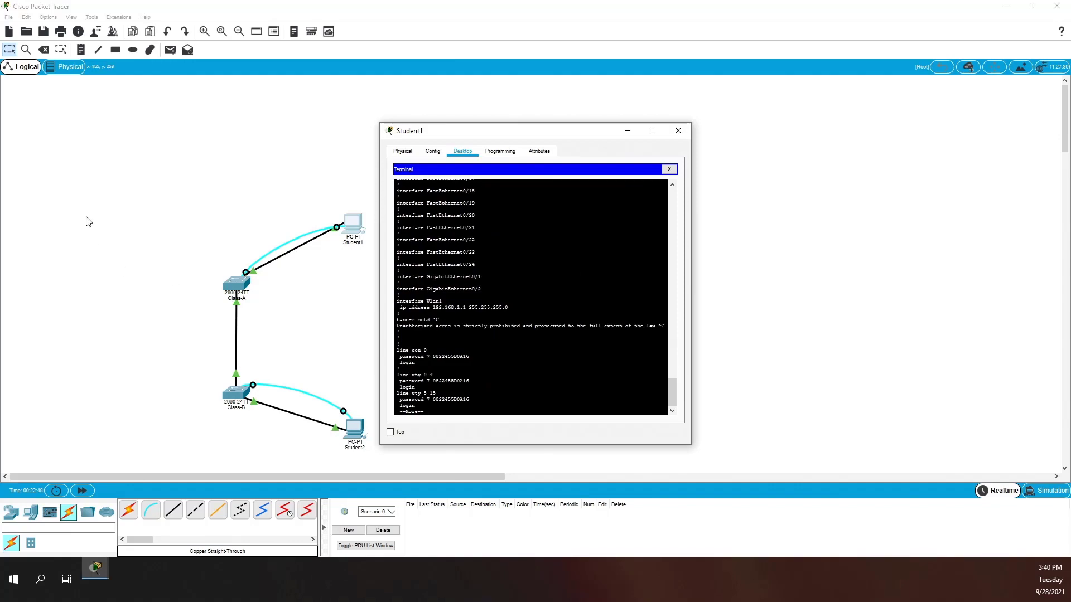
key("space")
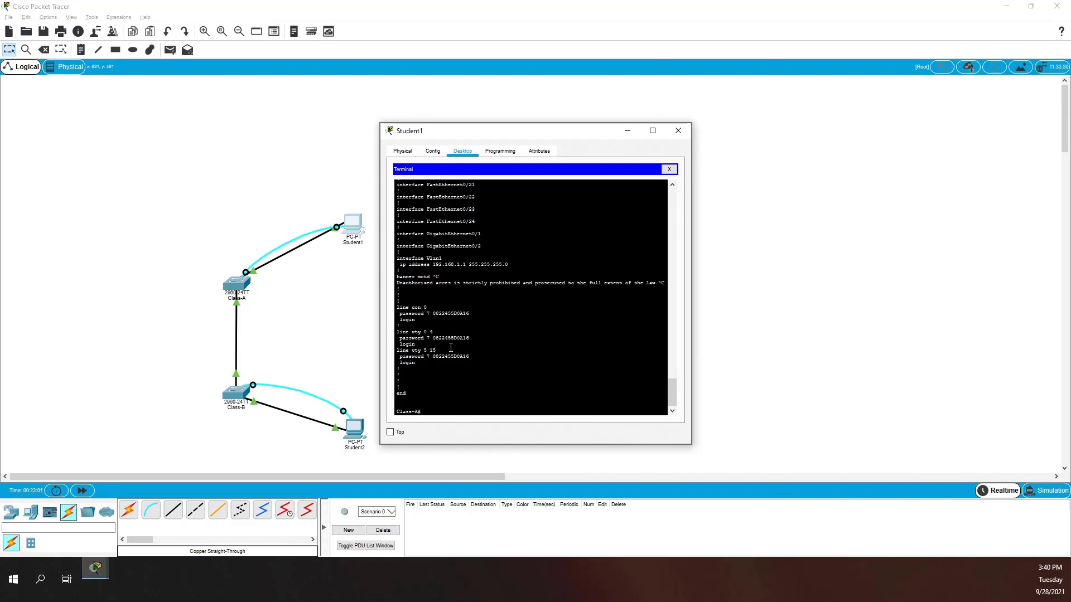
scroll(437, 313, "up", 20)
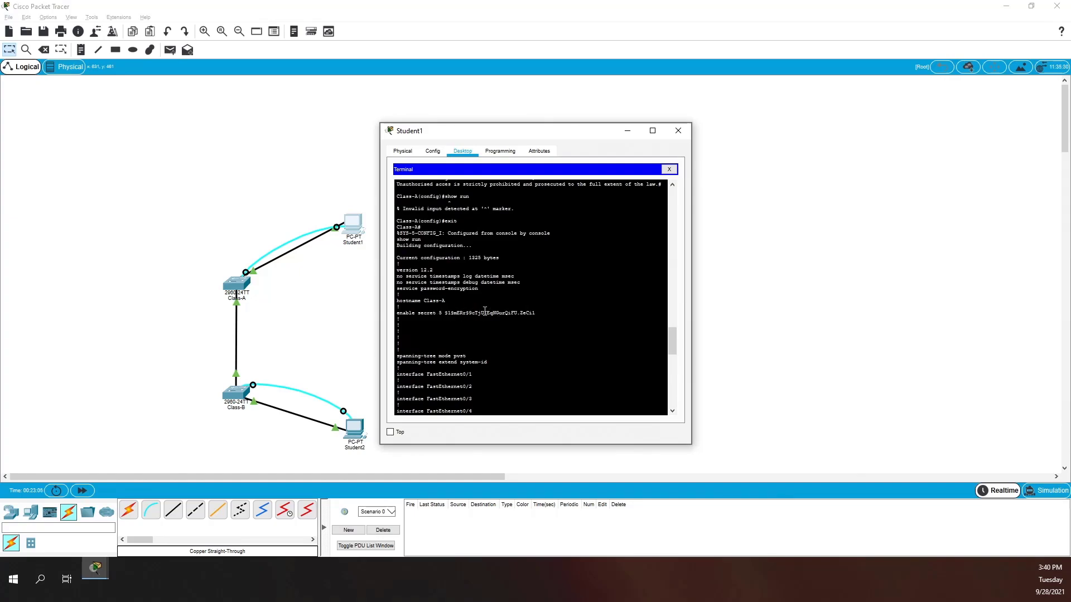
scroll(445, 318, "down", 20)
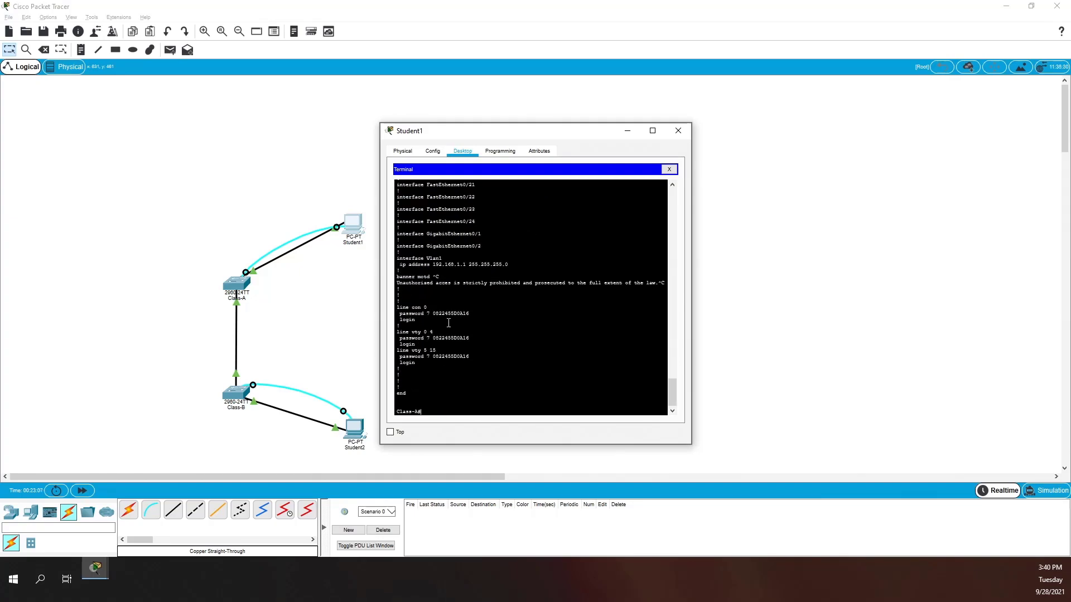
scroll(444, 348, "down", 1)
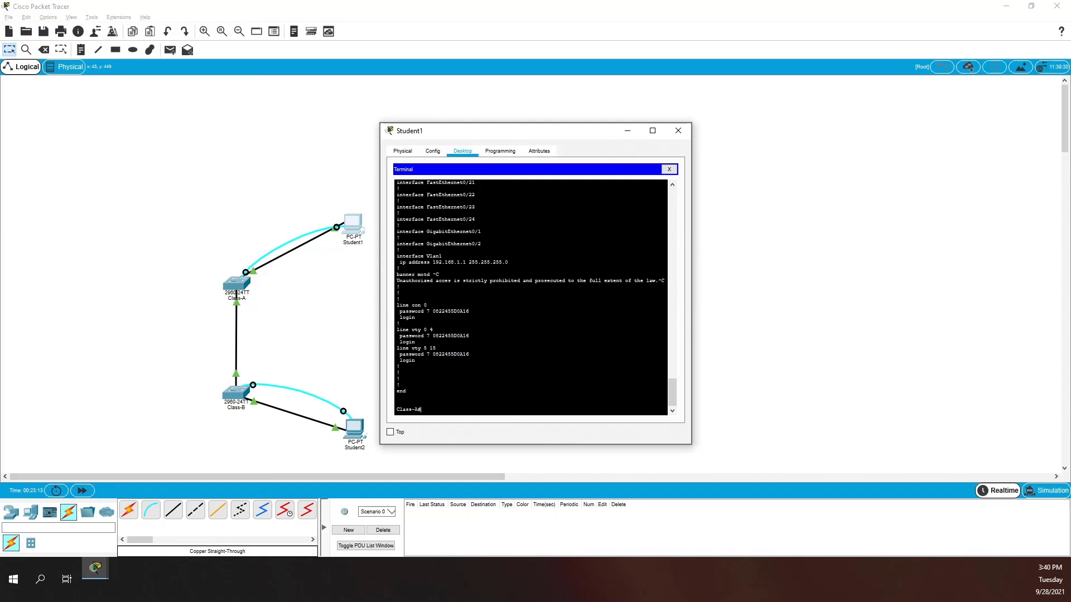
- Save Class-A's running configuration to startup-config with copy run start
type("copy run start")
key("Return")
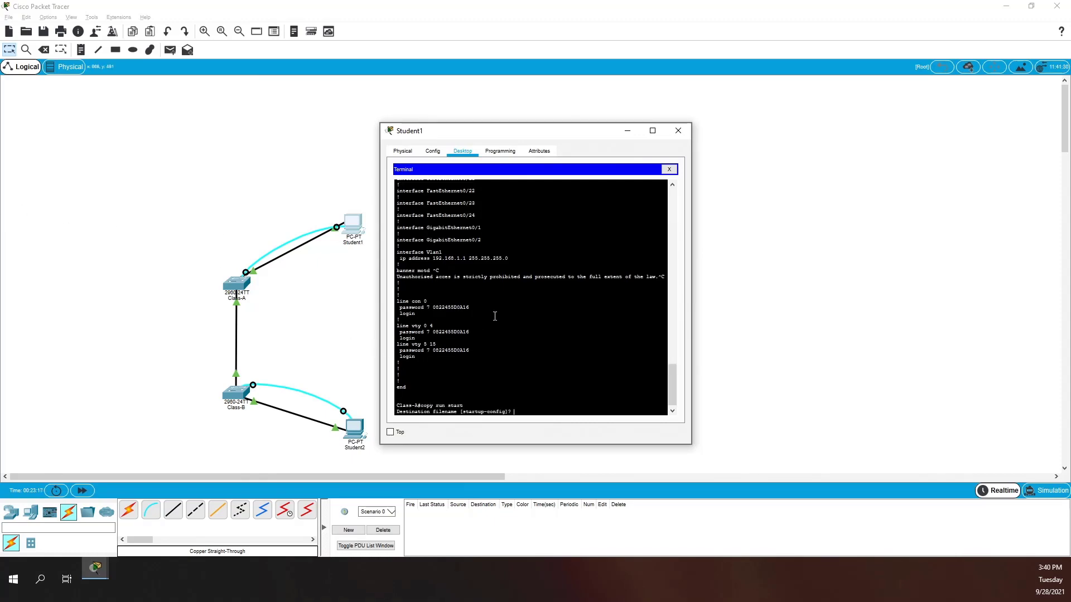
key("Return")
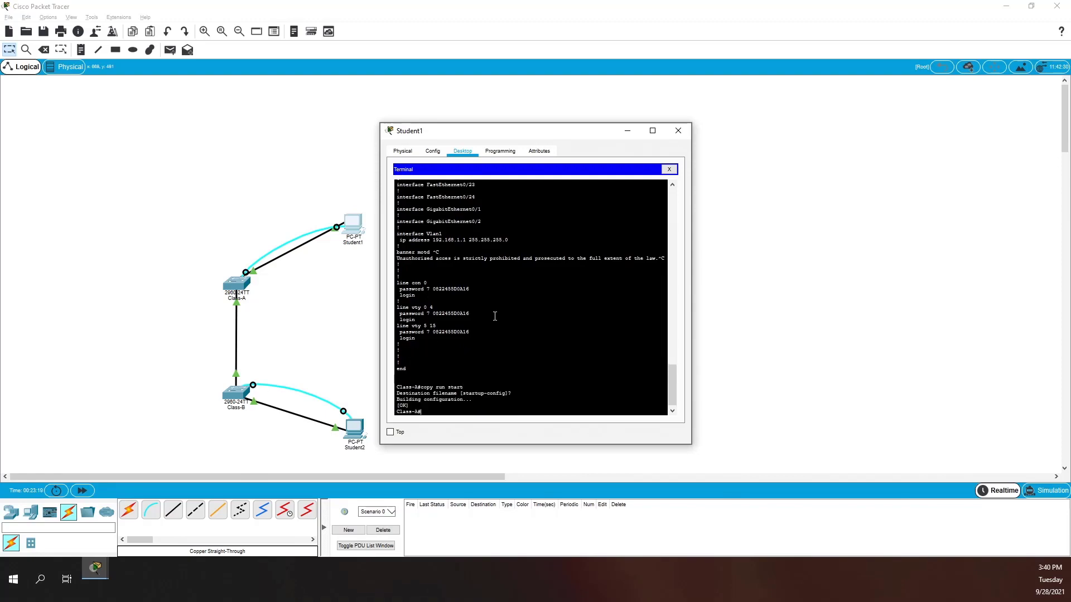
- Save Class-B's running configuration to startup-config from Student2's terminal
left_click(357, 425)
type("copy run start")
key("Return")
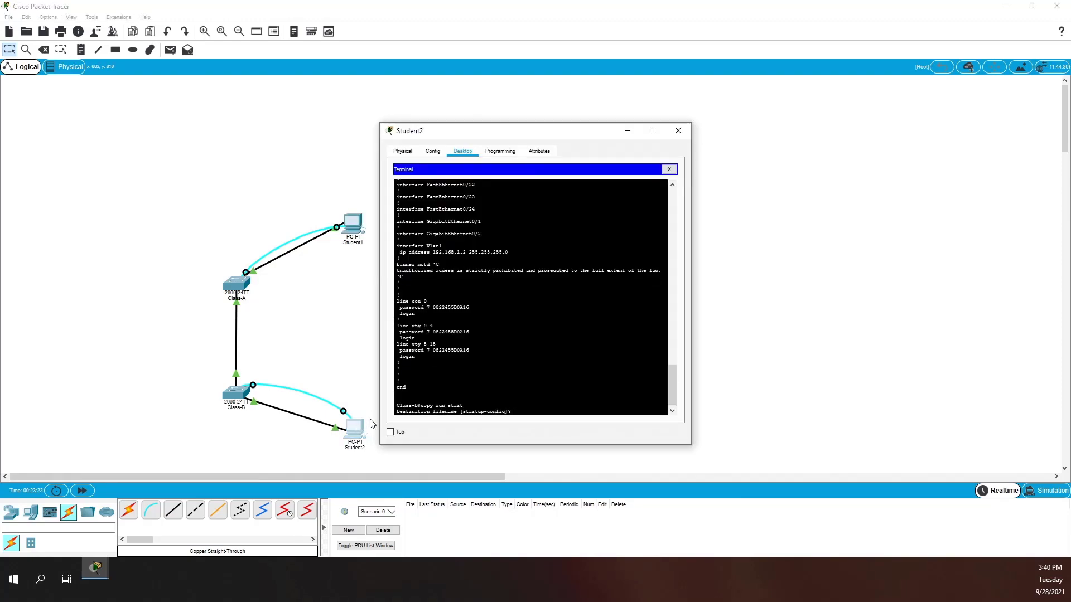
key("Return")
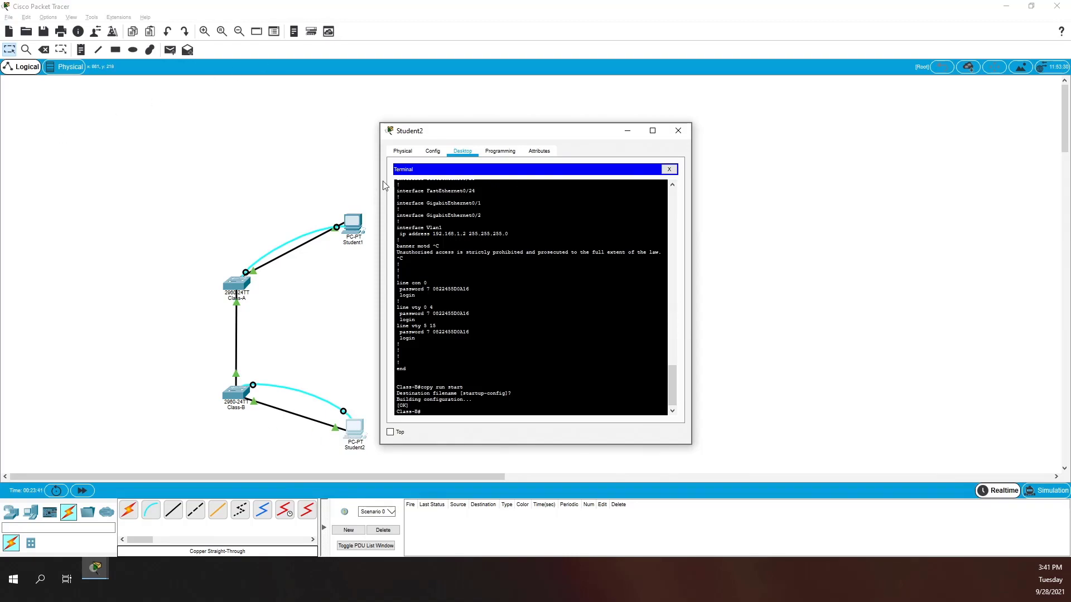
- Ping 192.168.1.1 from Student2's command prompt, then nudge Class-B lower on the diagram
left_click(402, 151)
left_click(462, 151)
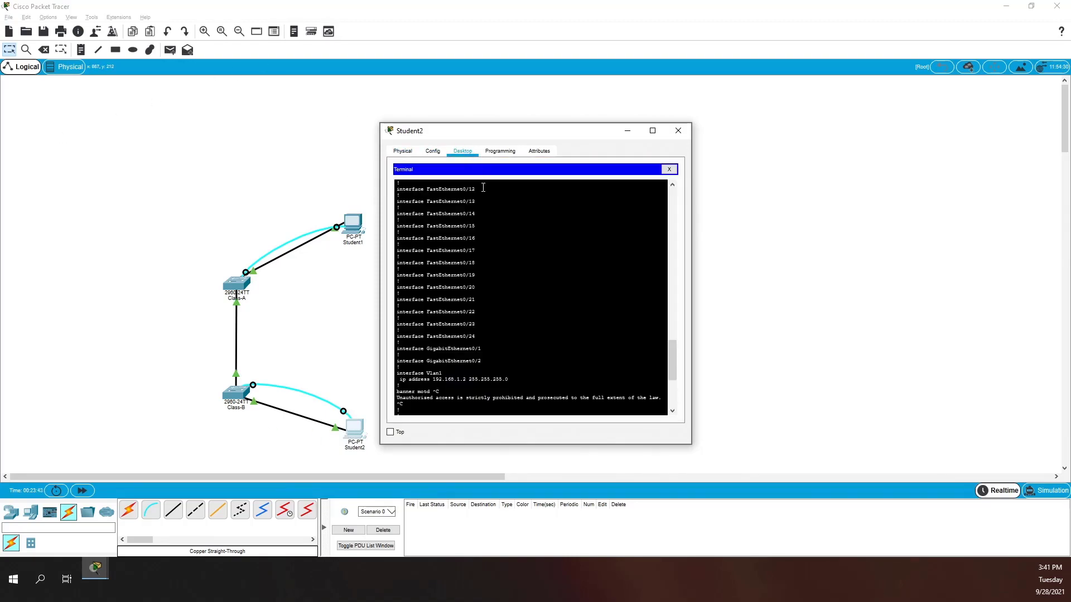
left_click(671, 171)
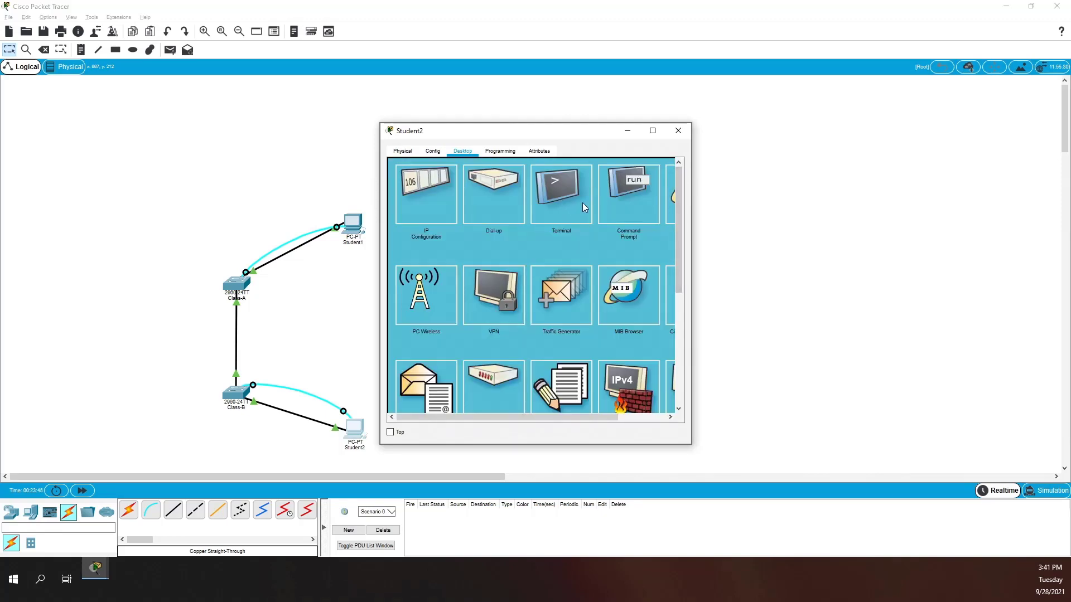
left_click(631, 193)
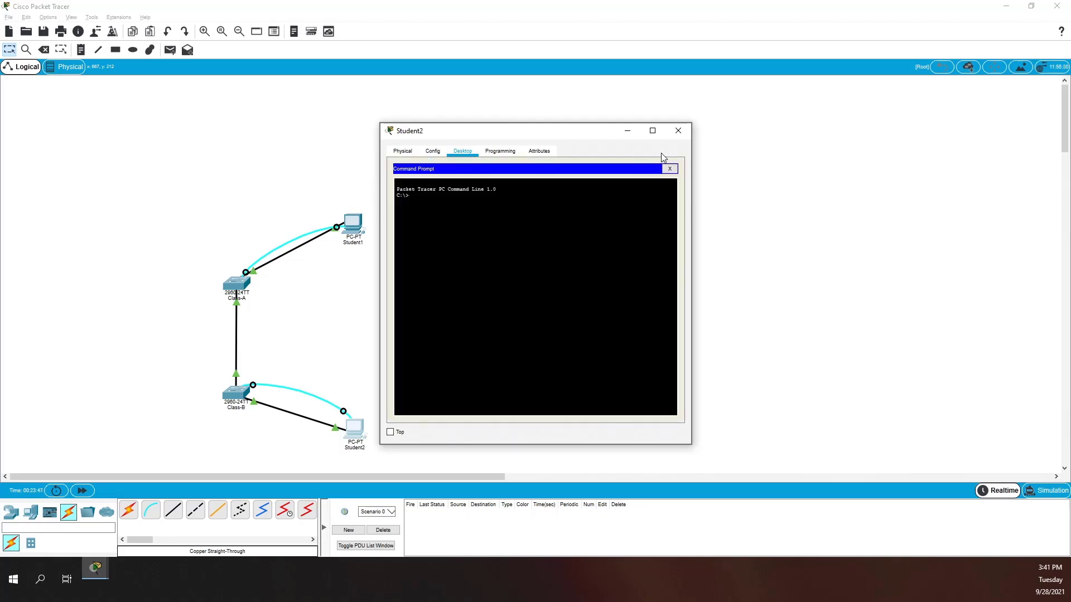
type("ping 192.168.1.1")
key("Return")
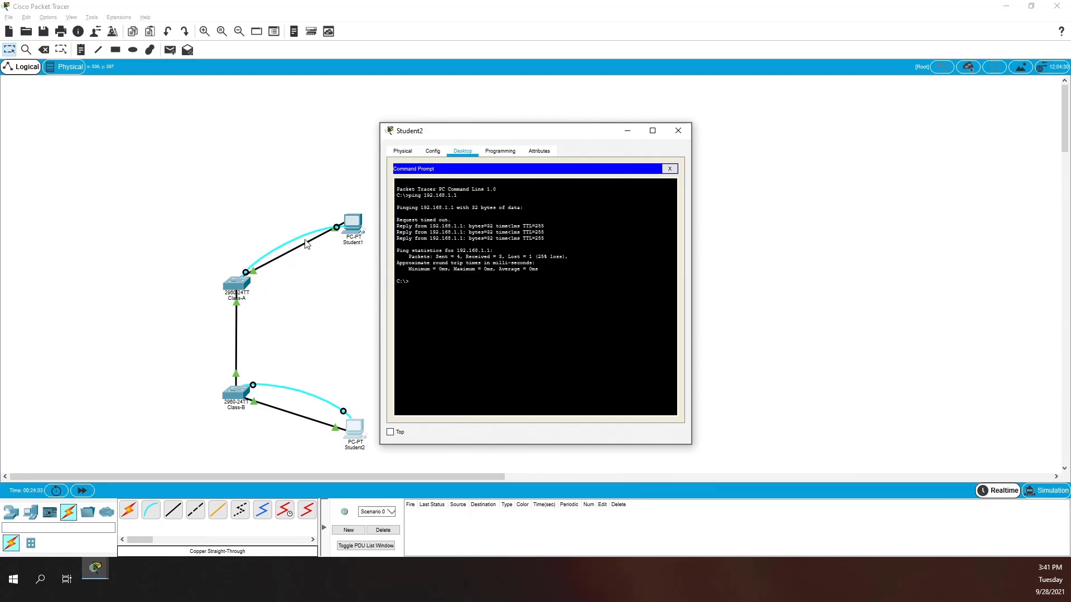
left_click(232, 337)
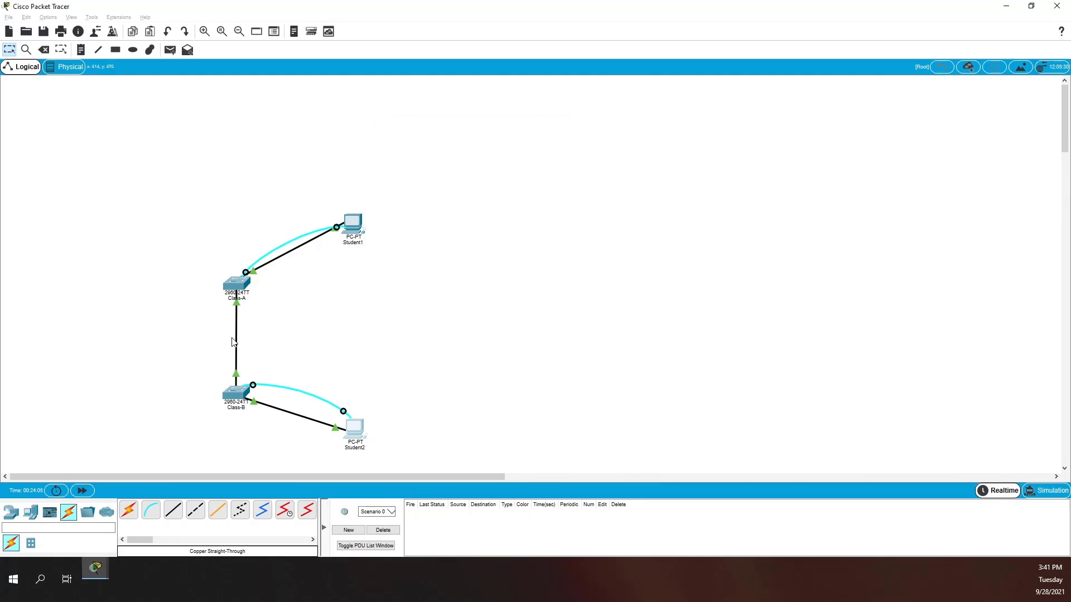
left_click_drag(236, 393, 234, 410)
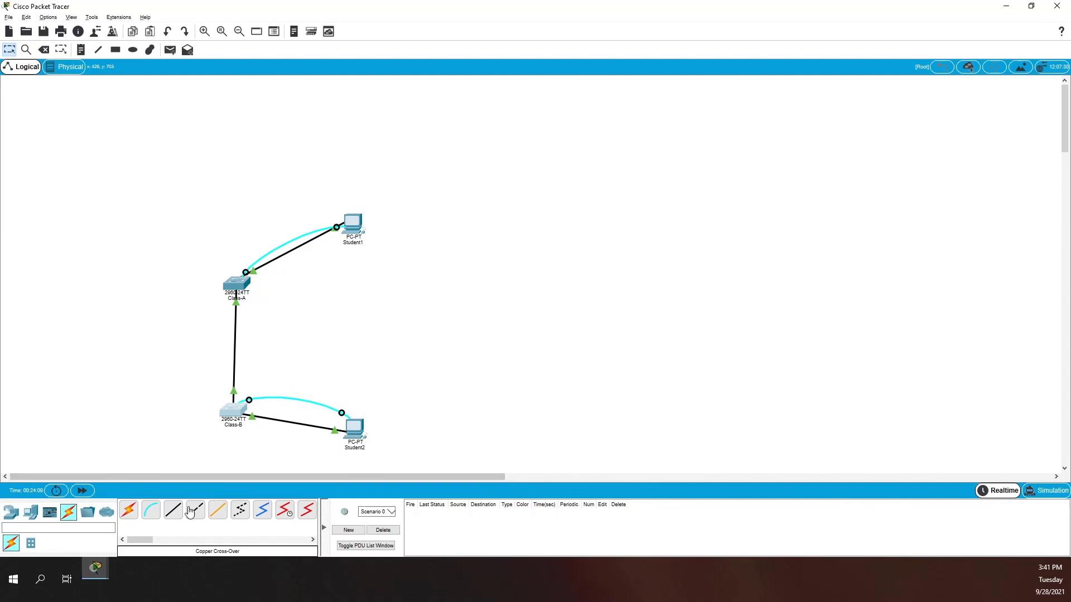
- Replace the Class-A to Class-B link with a copper crossover cable on both FastEthernet0/24 ports
key("Delete")
left_click(235, 338)
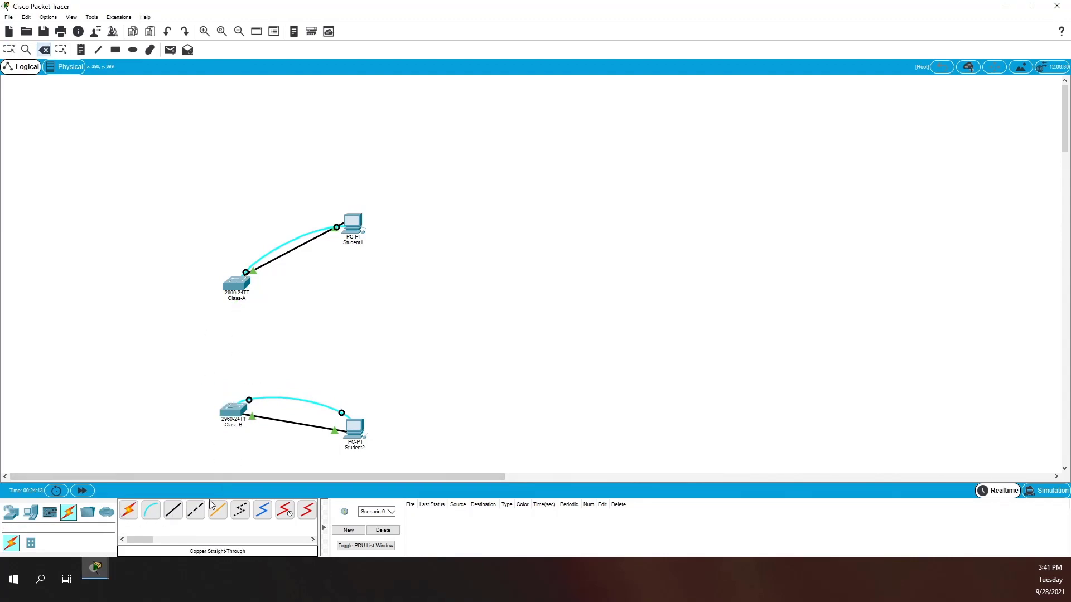
left_click(195, 509)
left_click(230, 405)
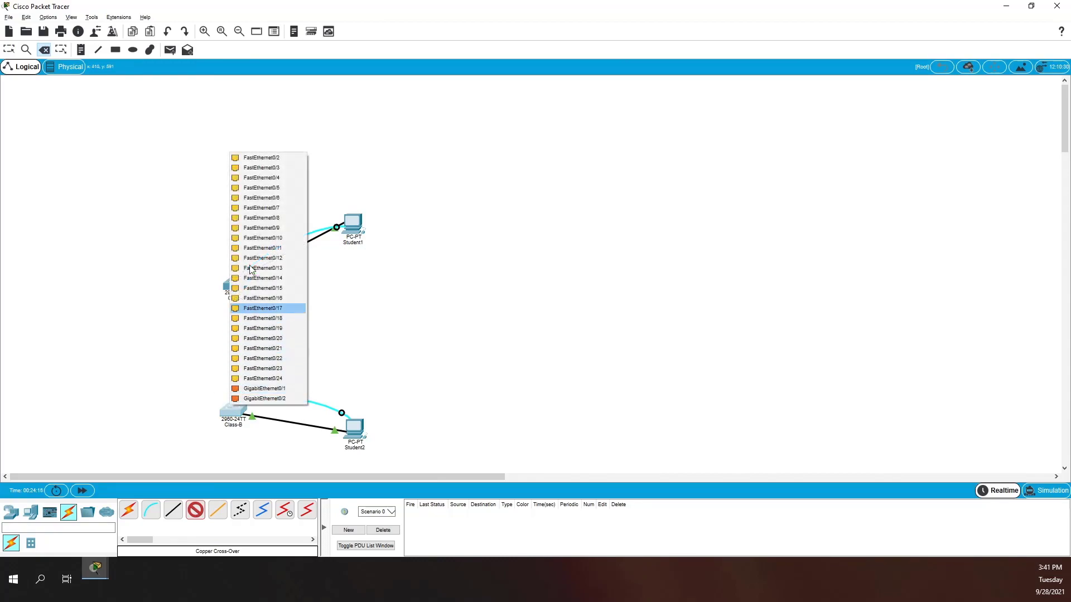
left_click(284, 379)
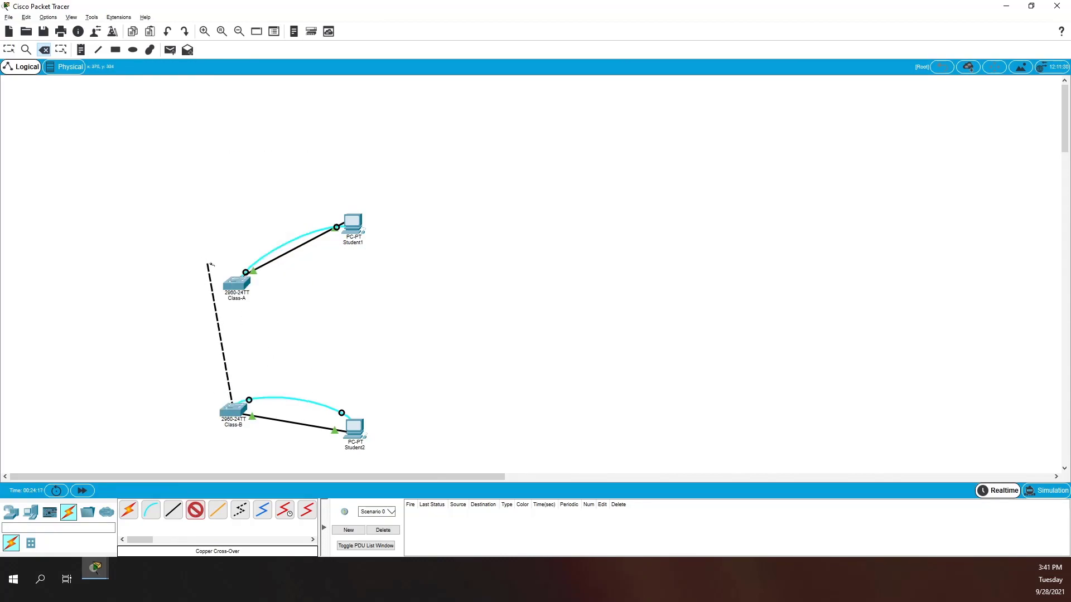
left_click(238, 284)
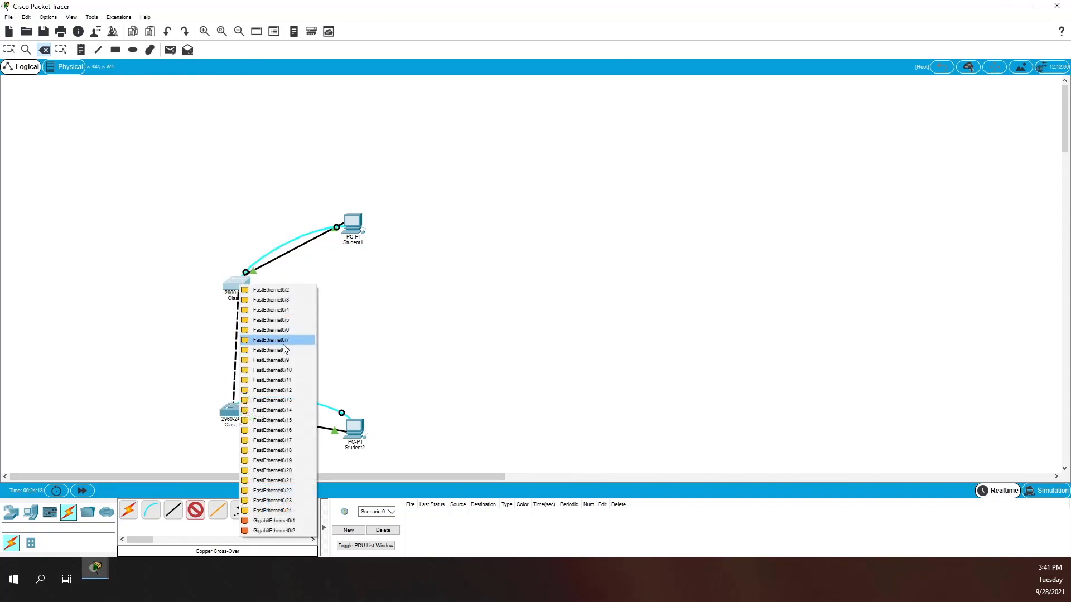
left_click(286, 511)
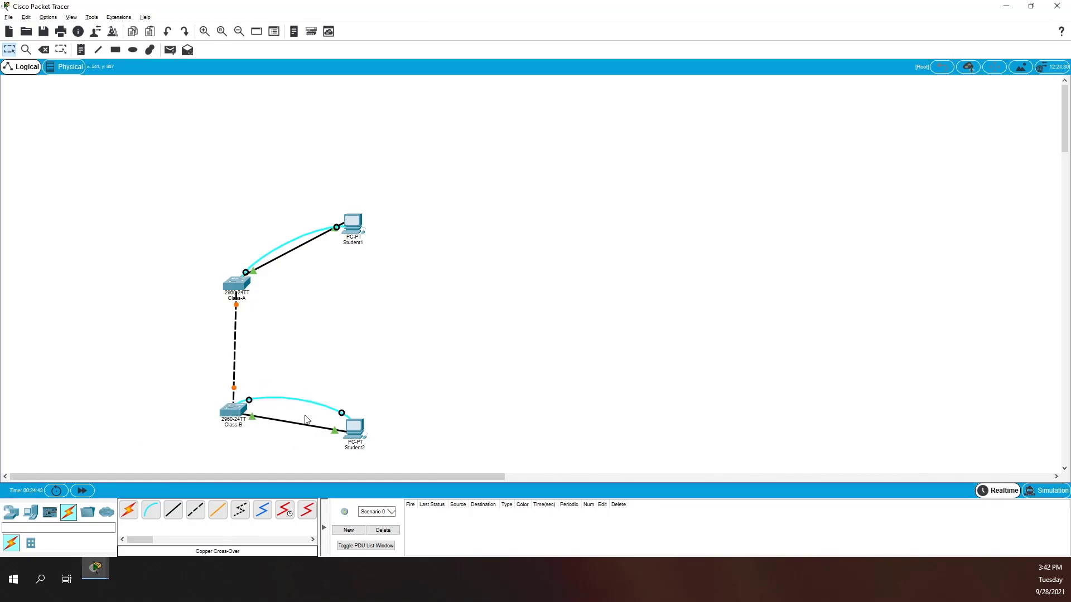
- Open Student2 and check Class-B's console through its Terminal
left_click(347, 431)
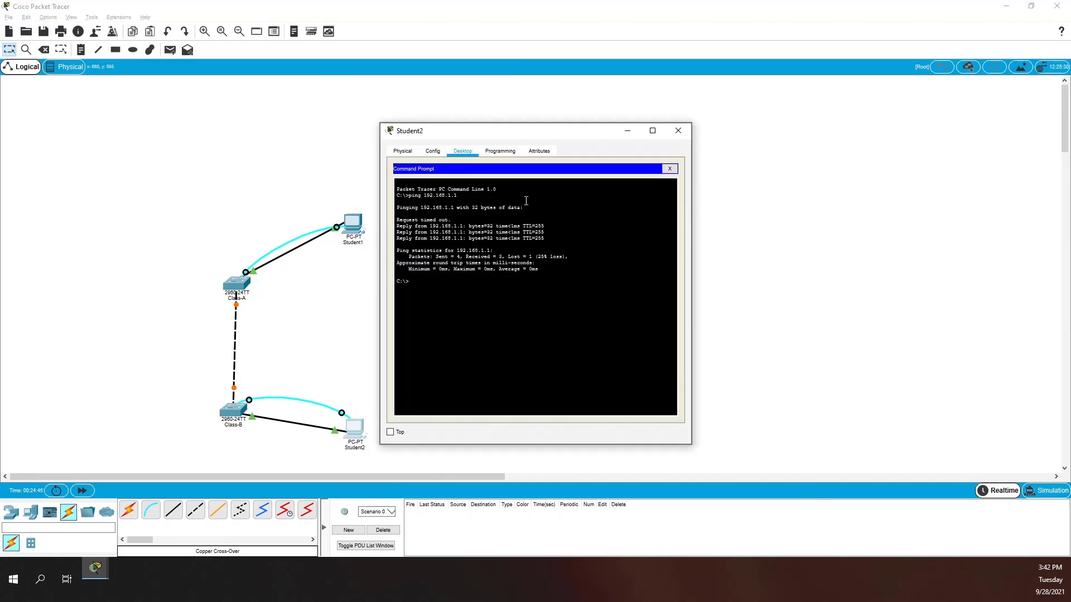
left_click(674, 169)
left_click(577, 201)
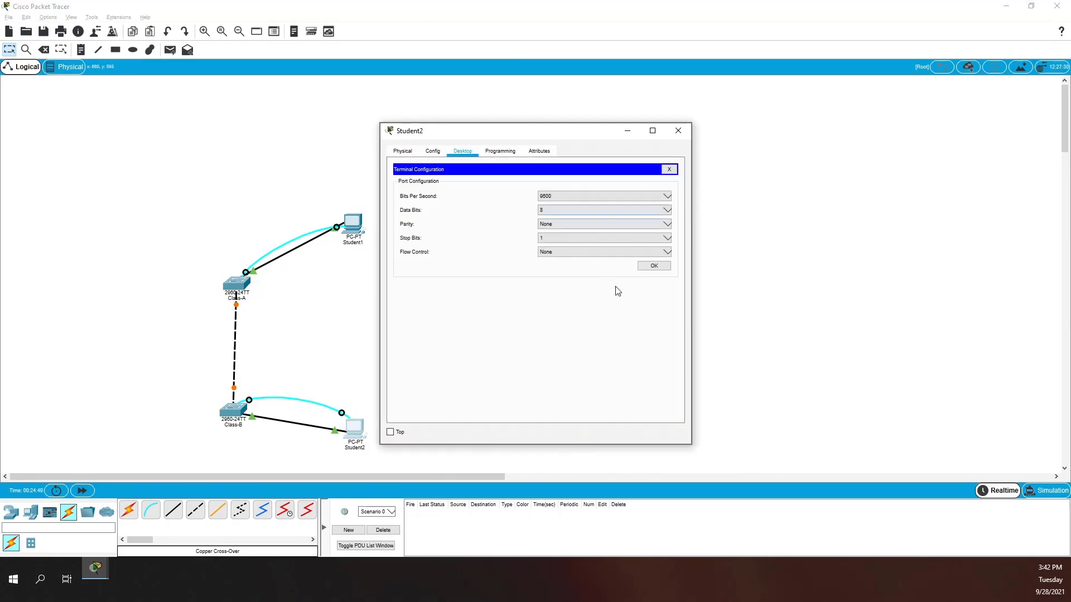
left_click(654, 268)
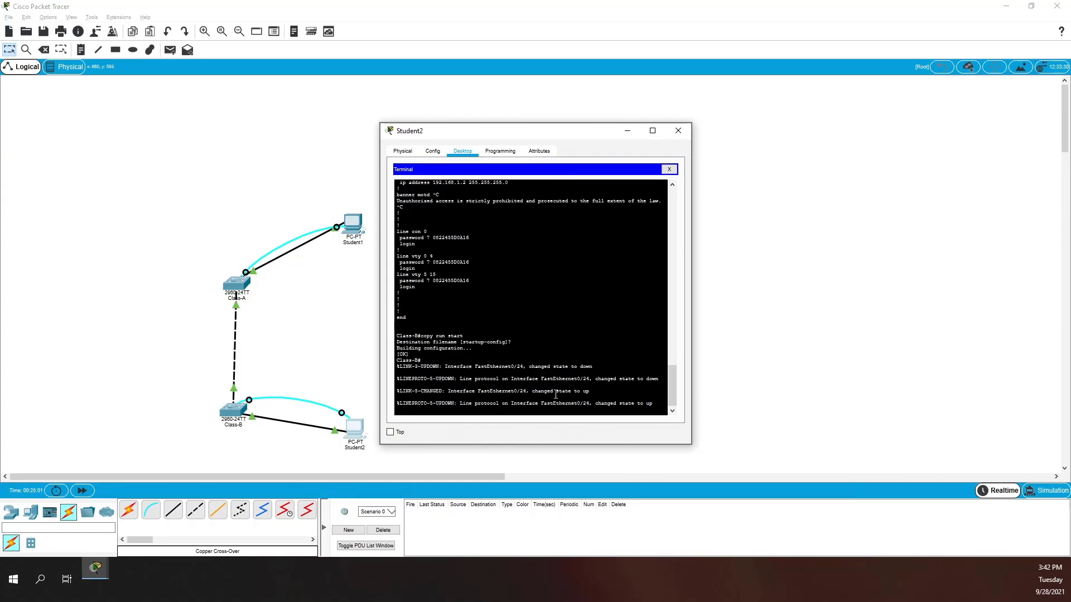
left_click(668, 169)
- Ping 192.168.1.2 from Student2's command prompt, getting 3 of 4 replies
left_click(621, 189)
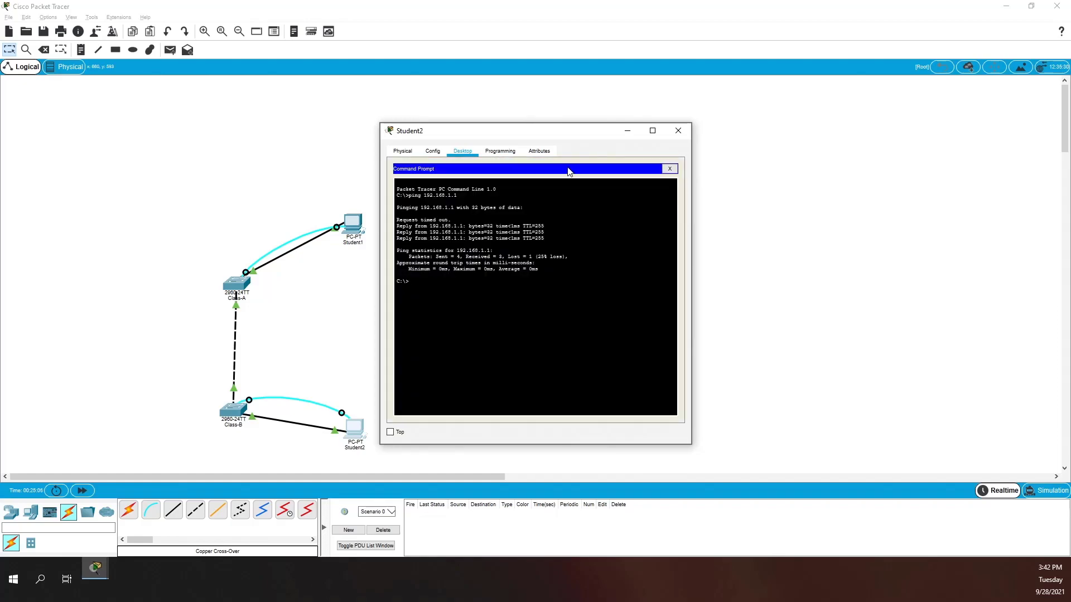
type("ping 192.168.1.2")
key("Return")
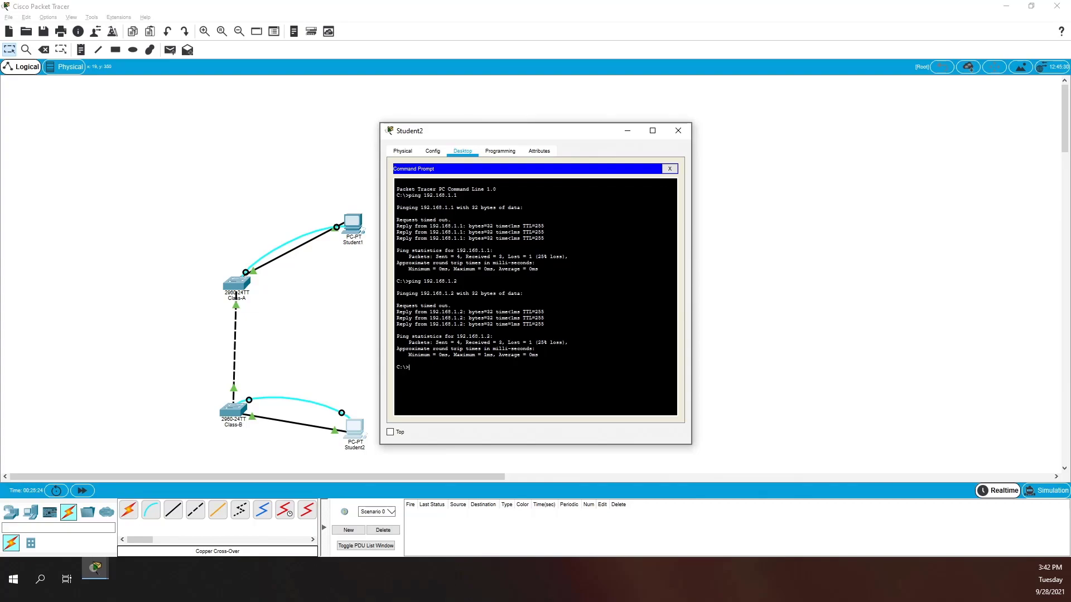
left_click(353, 223)
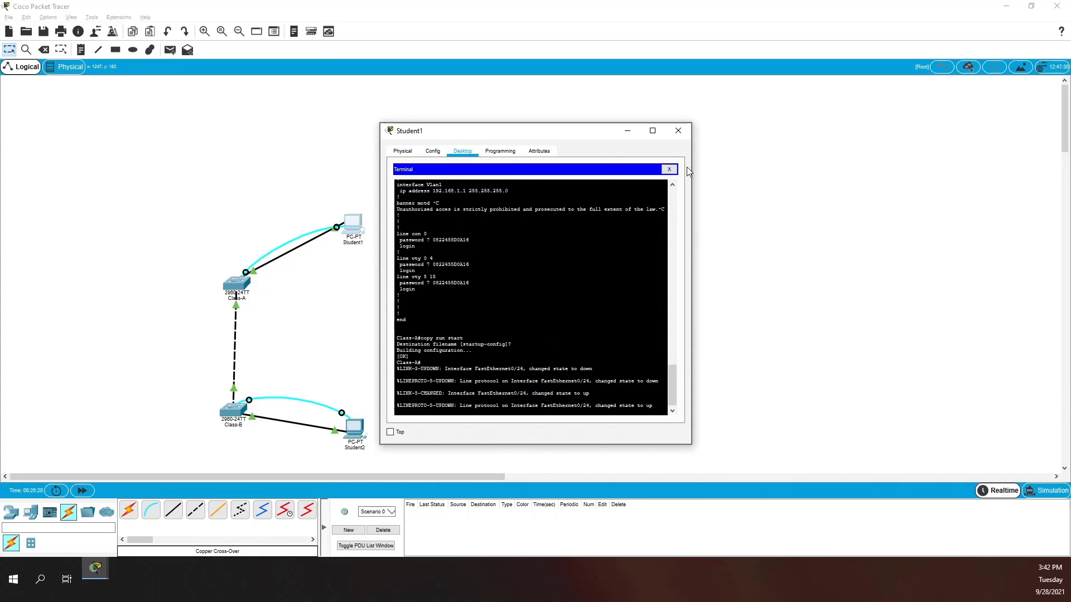
- From Student1's command prompt ping 192.168.1.1, then rerun the ping against 192.168.1.2
left_click(669, 169)
left_click(621, 192)
type("ping 192.168.1.1")
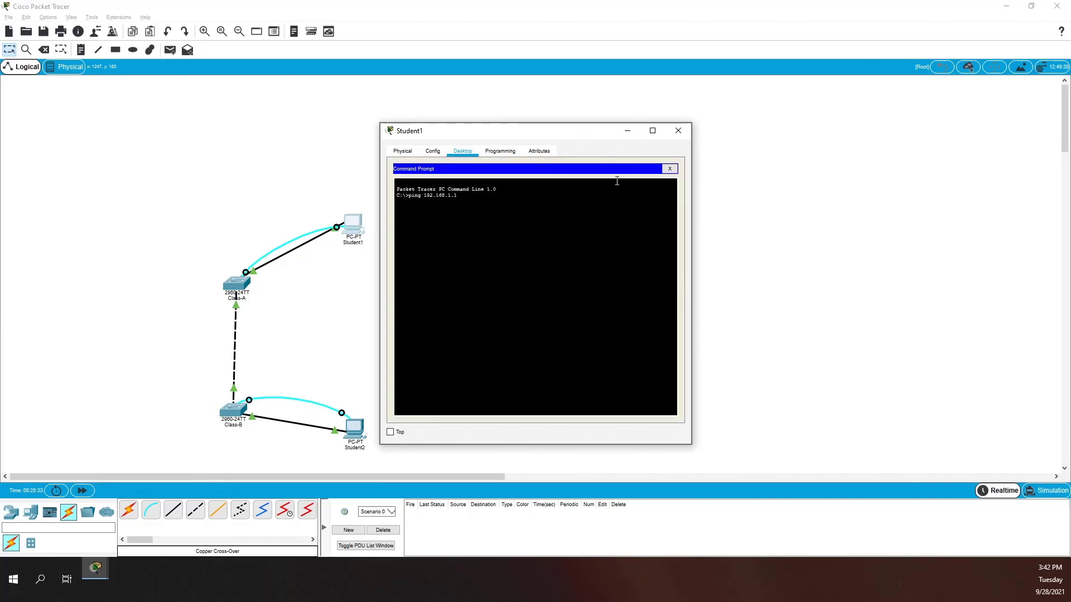
key("Return")
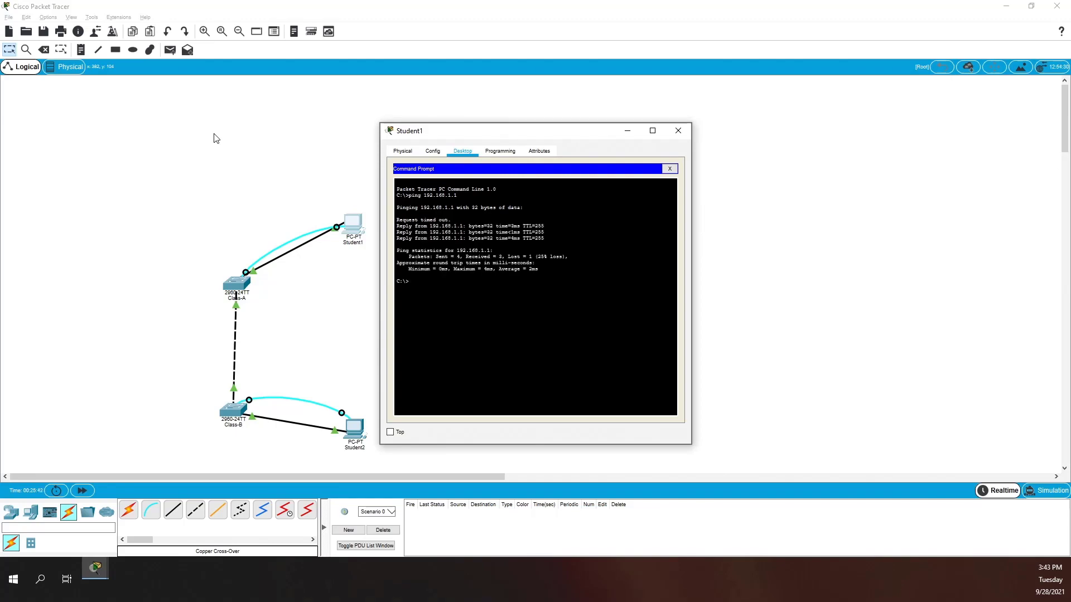
key("Up")
key("Return")
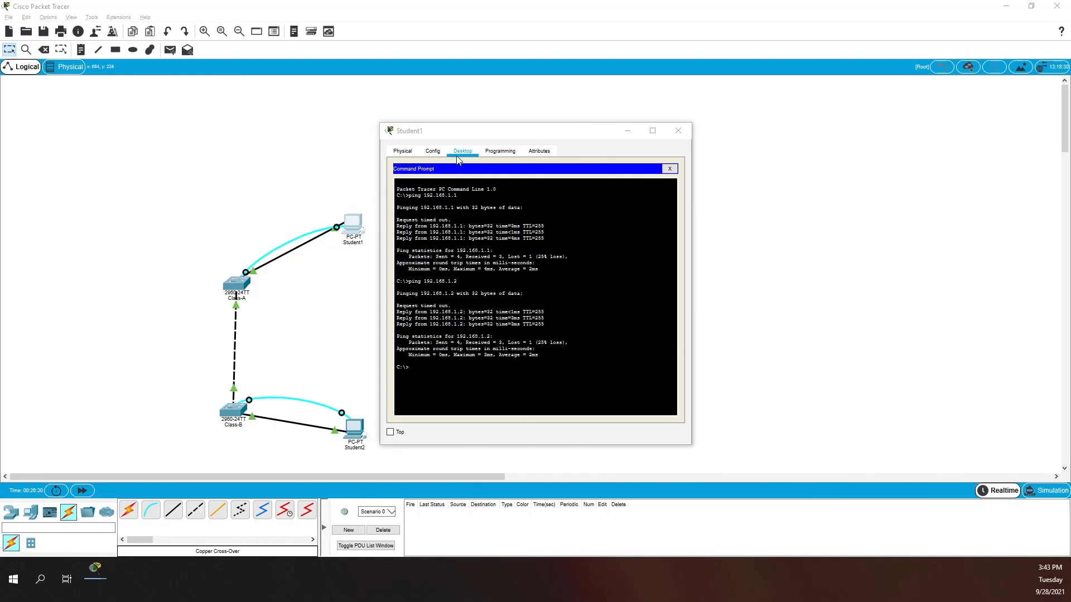
- Open Class-A's console through Student1's Terminal app
left_click(686, 177)
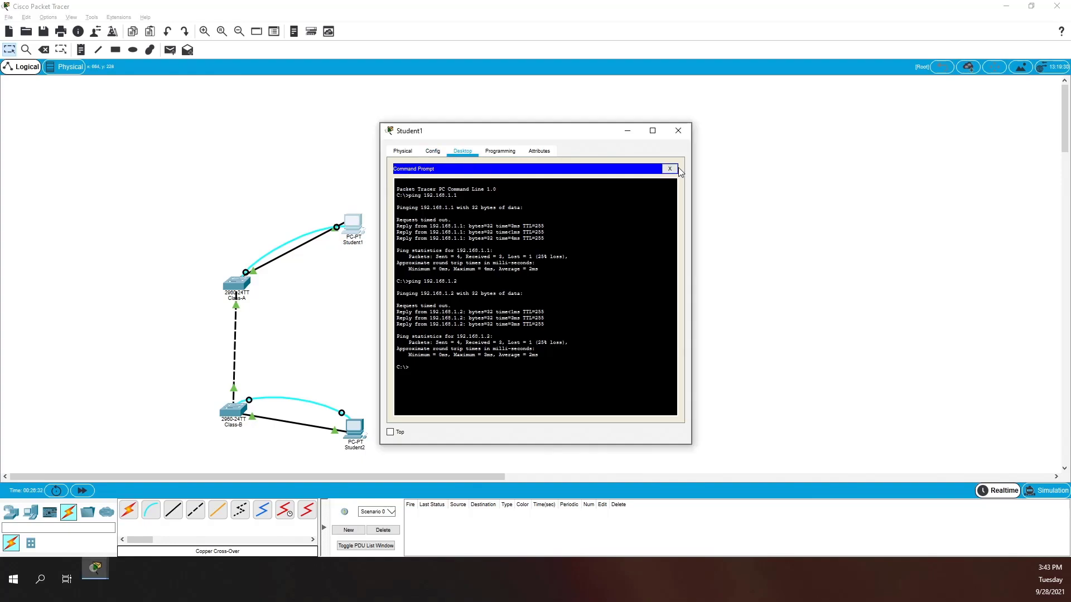
left_click(669, 168)
left_click(618, 179)
left_click(669, 168)
left_click(590, 187)
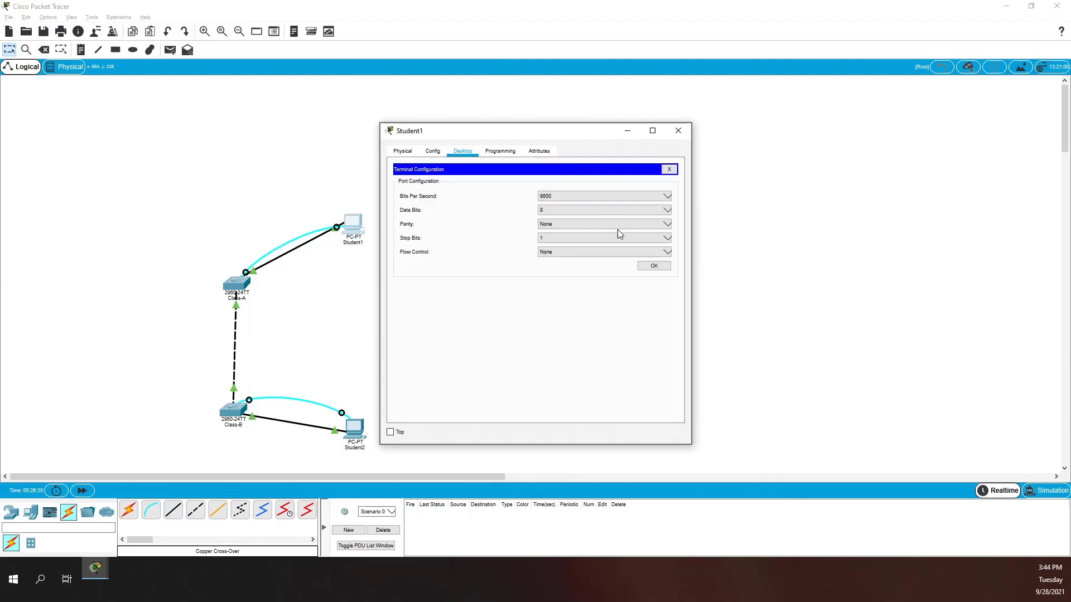
left_click(651, 263)
key("Return")
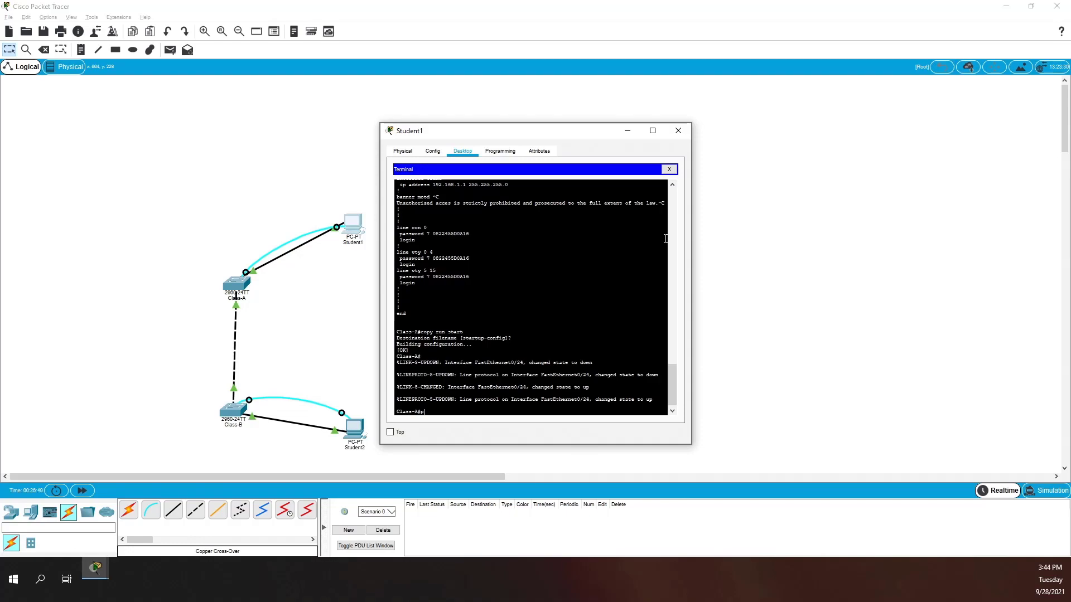
- Ping 192.168.1.10 and 192.168.1.11 from Class-A, both succeeding 5/5
type("ping 192.168.1.10")
key("Return")
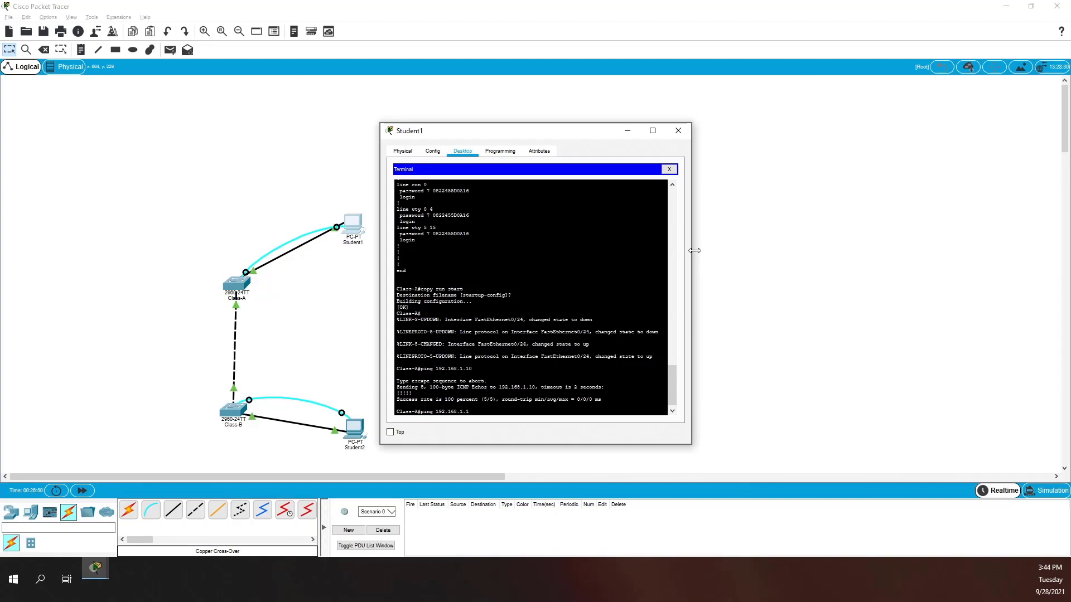
type("1")
key("Return")
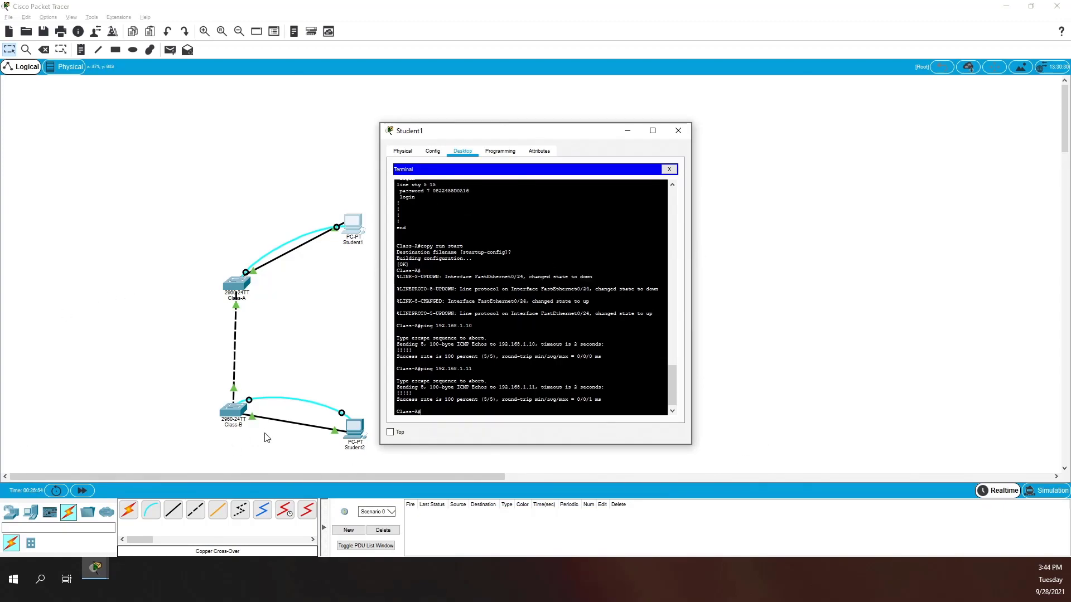
left_click(233, 414)
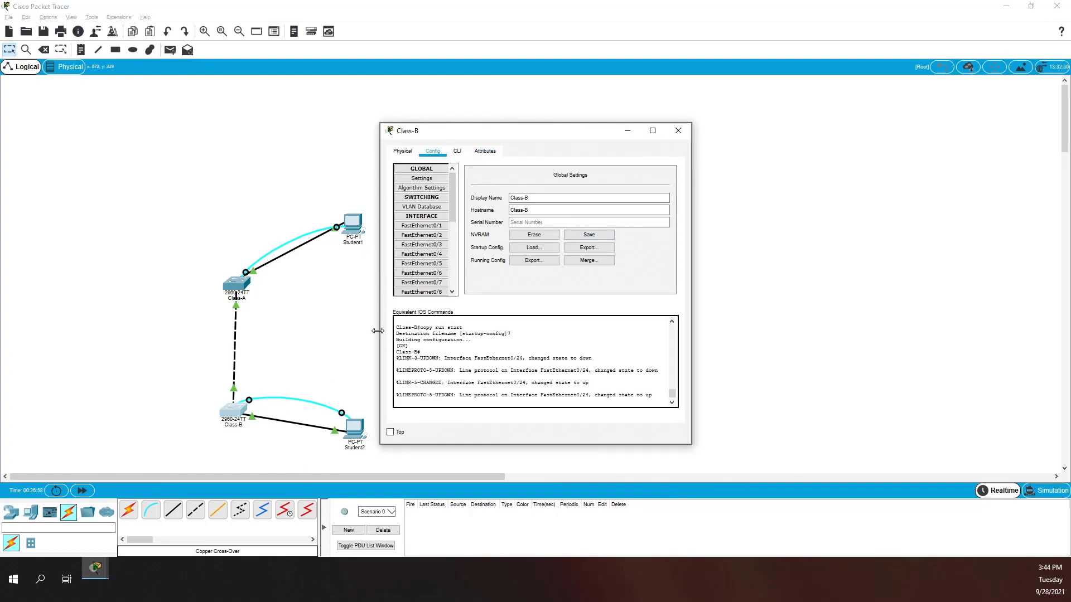
- Open Class-B's console through Student2's Terminal app
left_click(364, 427)
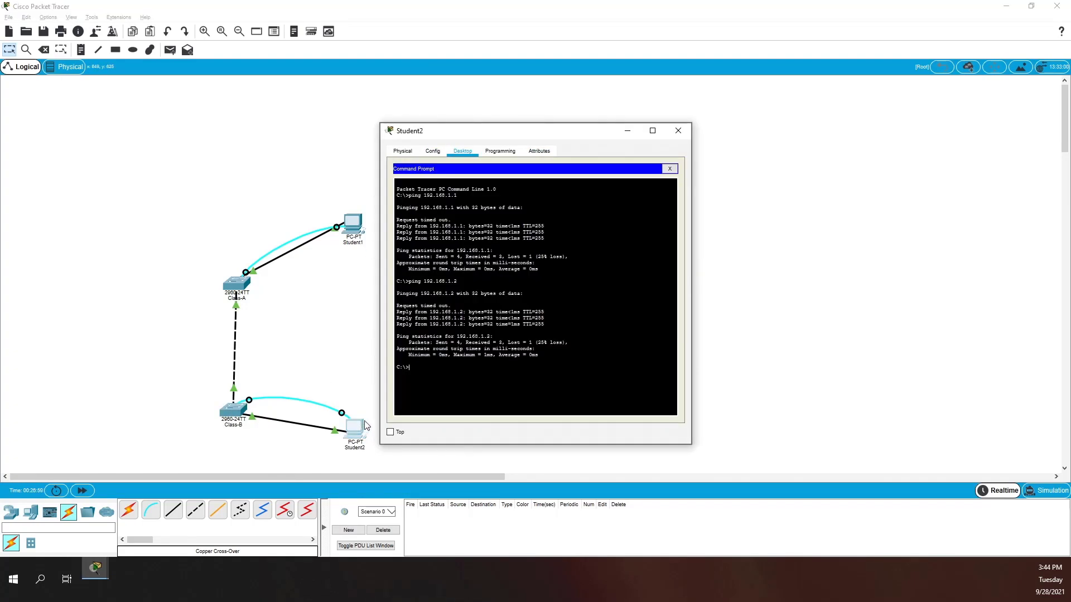
left_click(669, 168)
left_click(562, 195)
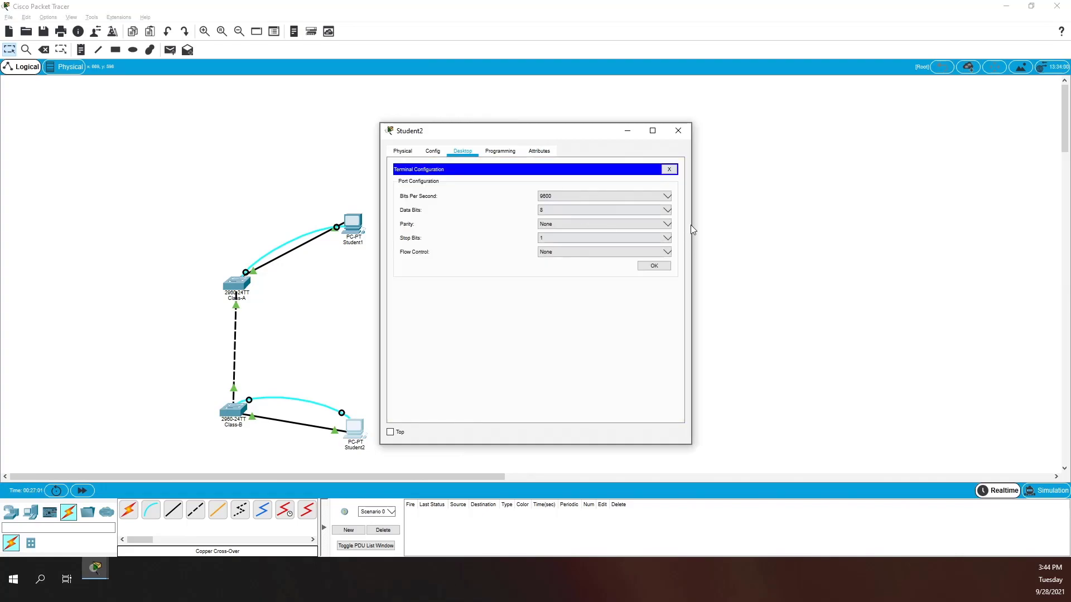
left_click(651, 266)
key("Return")
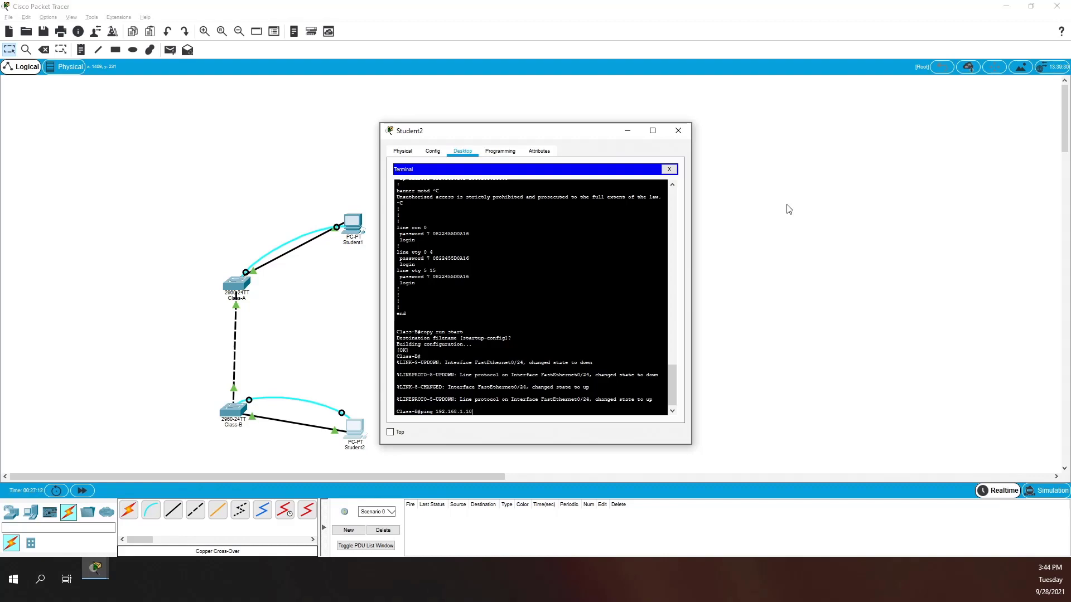
- Ping 192.168.1.10 and 192.168.1.11 from Class-B, both succeeding 5/5
key("Return")
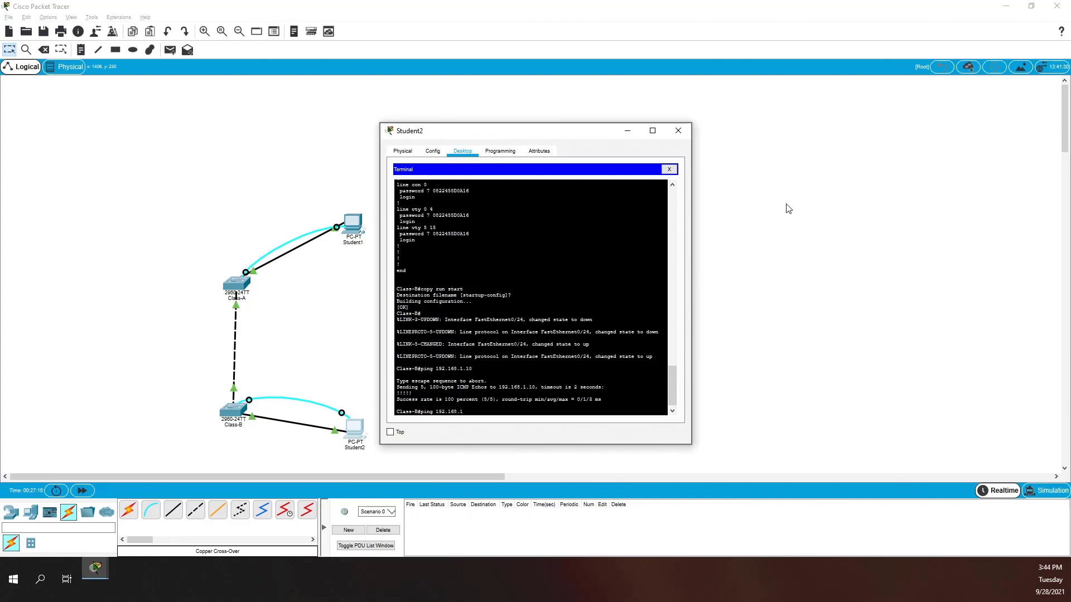
type("1")
key("Return")
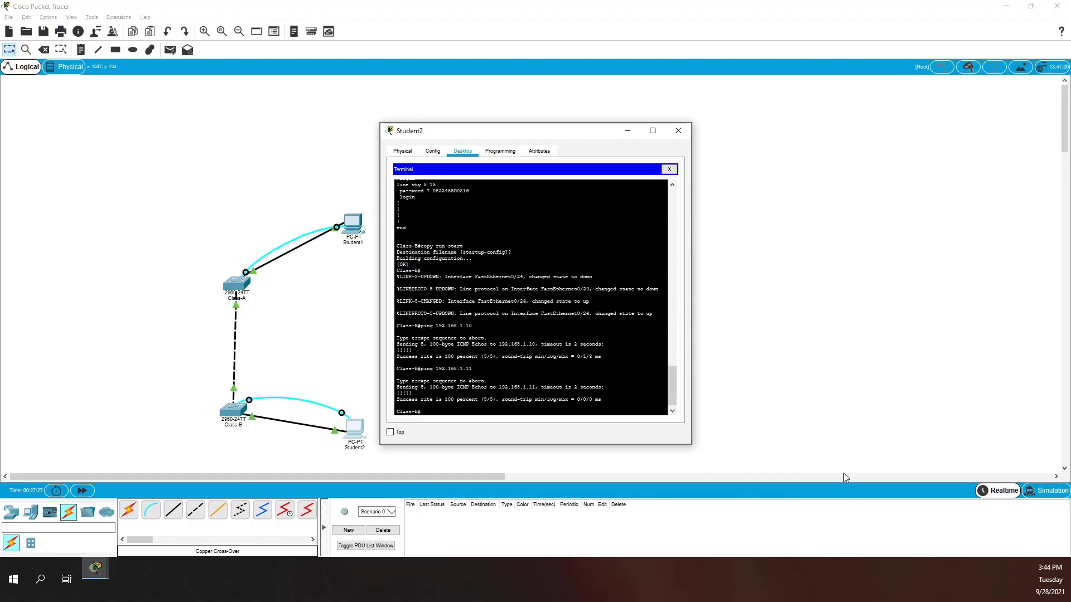
- Switch to Simulation mode and play a simple ICMP PDU from Student1 to Student2
left_click(1046, 492)
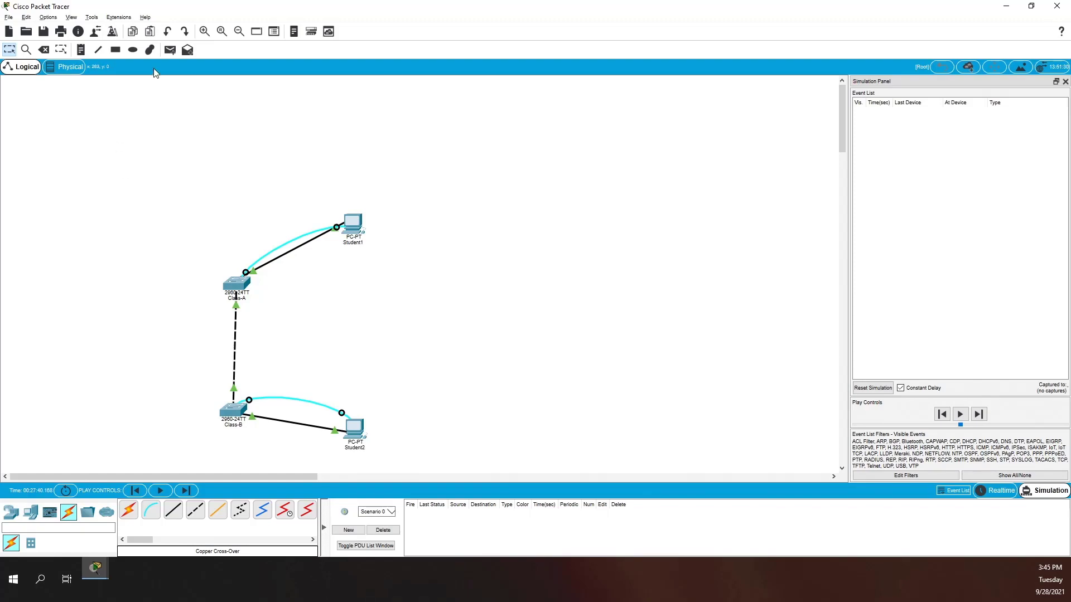
left_click(172, 50)
left_click(353, 223)
left_click(354, 428)
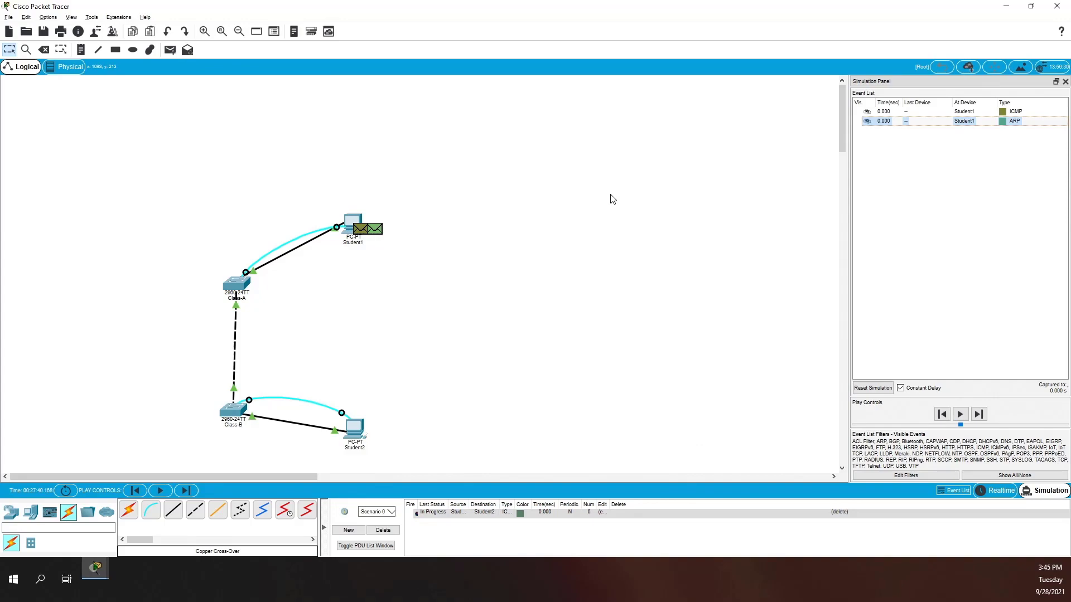
left_click(965, 414)
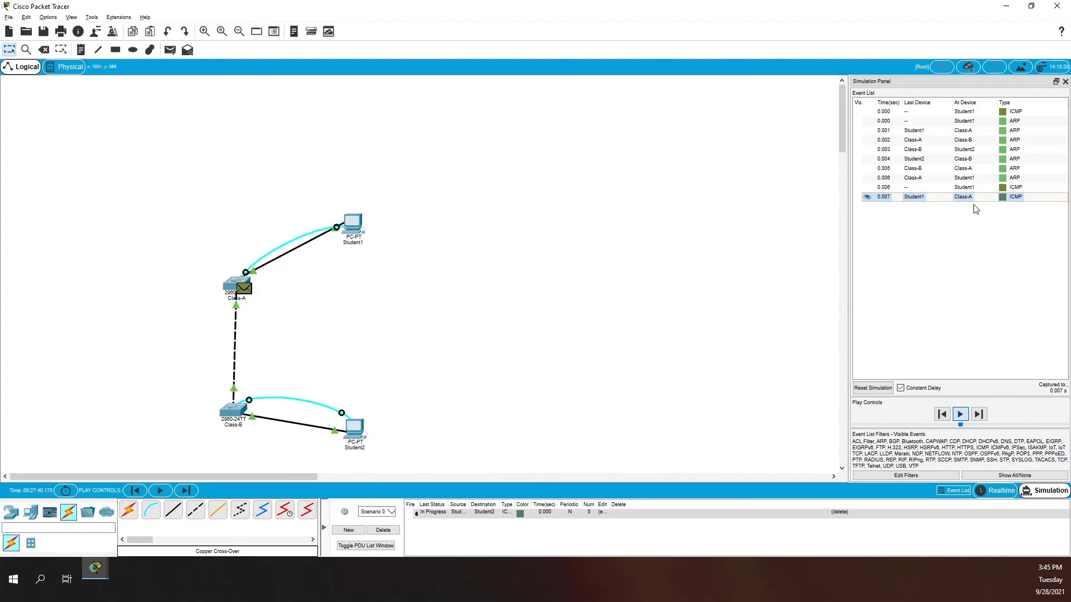
- Widen the Simulation Panel, disable Constant Delay, and step the ICMP packet through Class-A to Class-B
left_click_drag(847, 219, 637, 232)
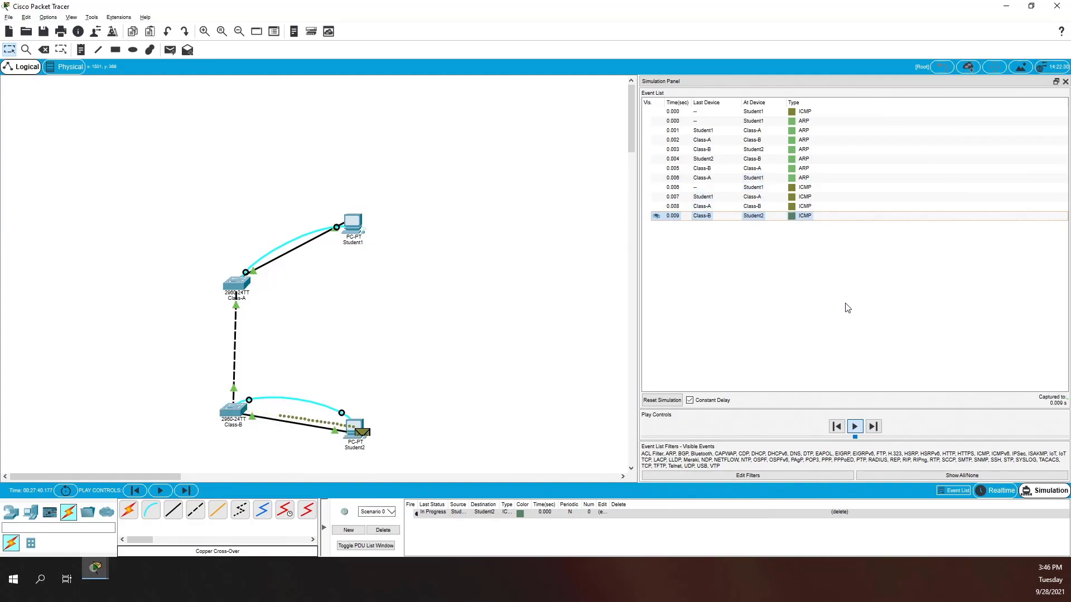
left_click(690, 401)
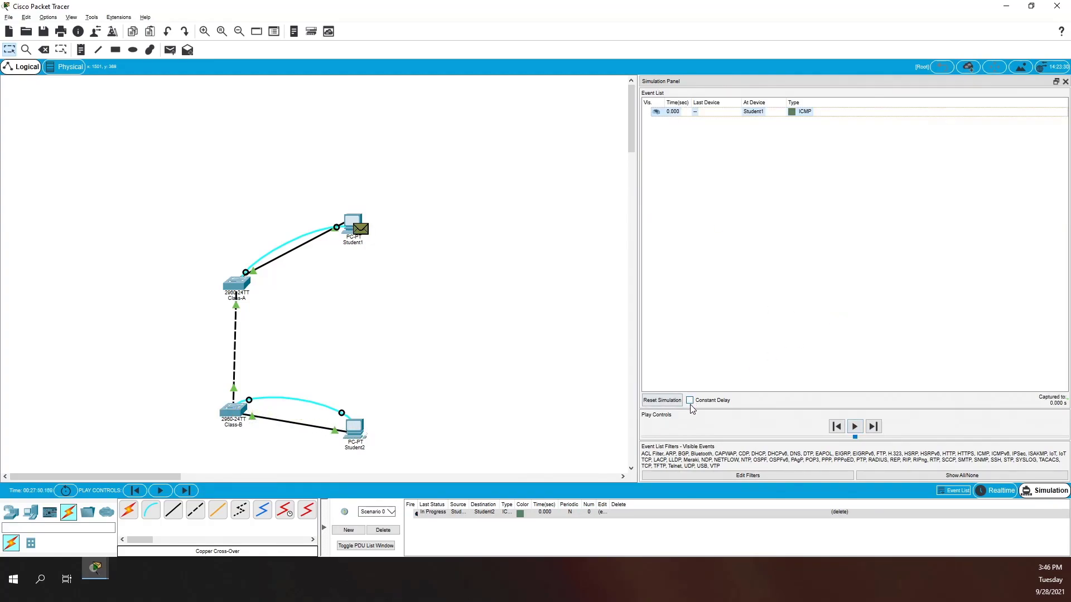
left_click(862, 428)
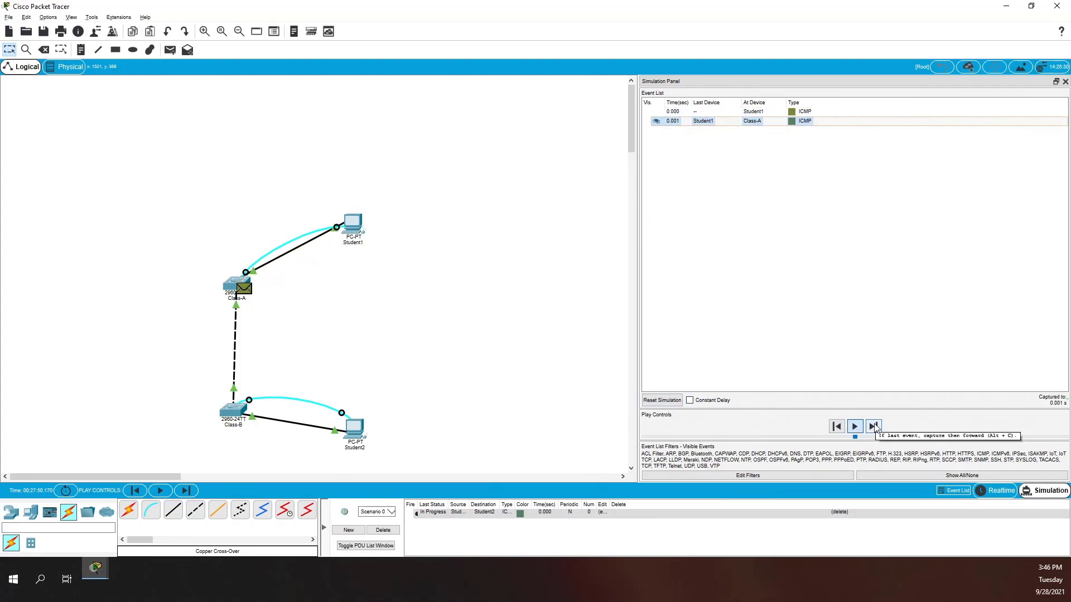
left_click(874, 426)
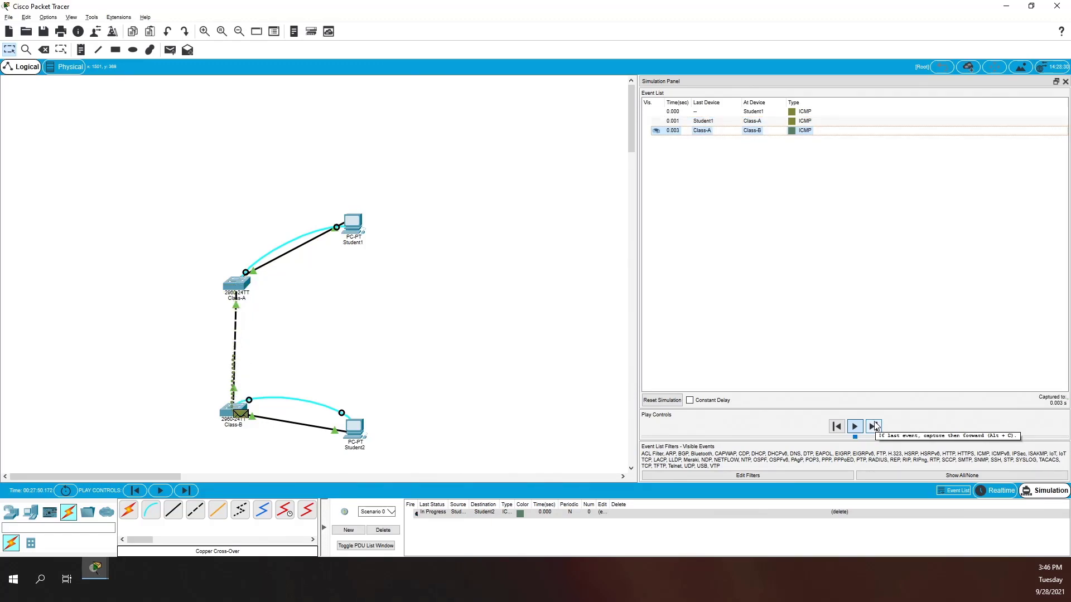
- Reset the simulation by toggling Realtime and Simulation, then inspect the ICMP packet's layers at Student1
left_click(995, 490)
left_click(1033, 494)
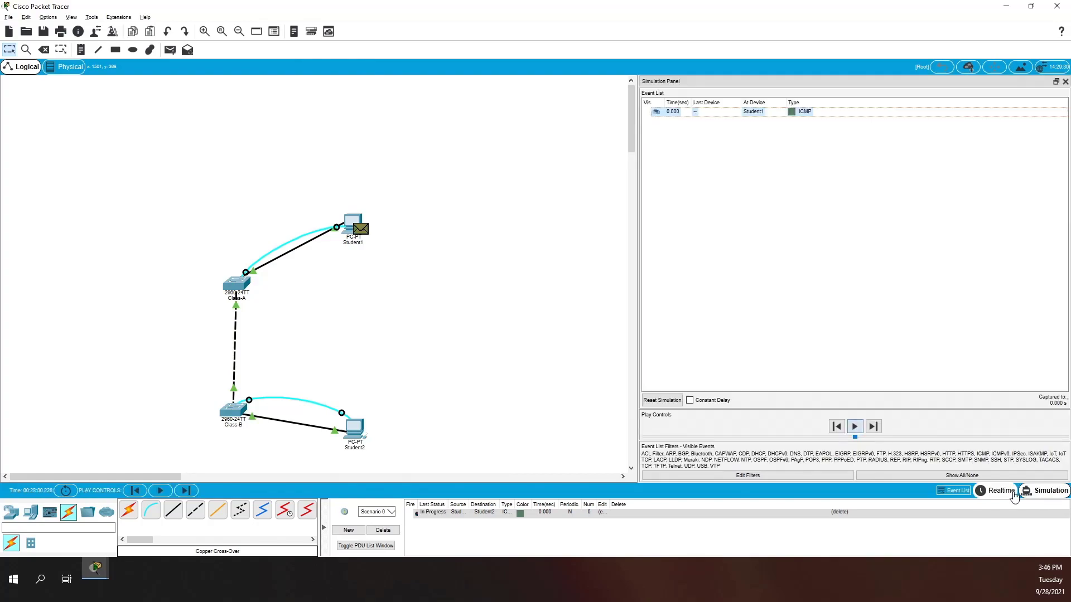
left_click(999, 490)
left_click(1039, 490)
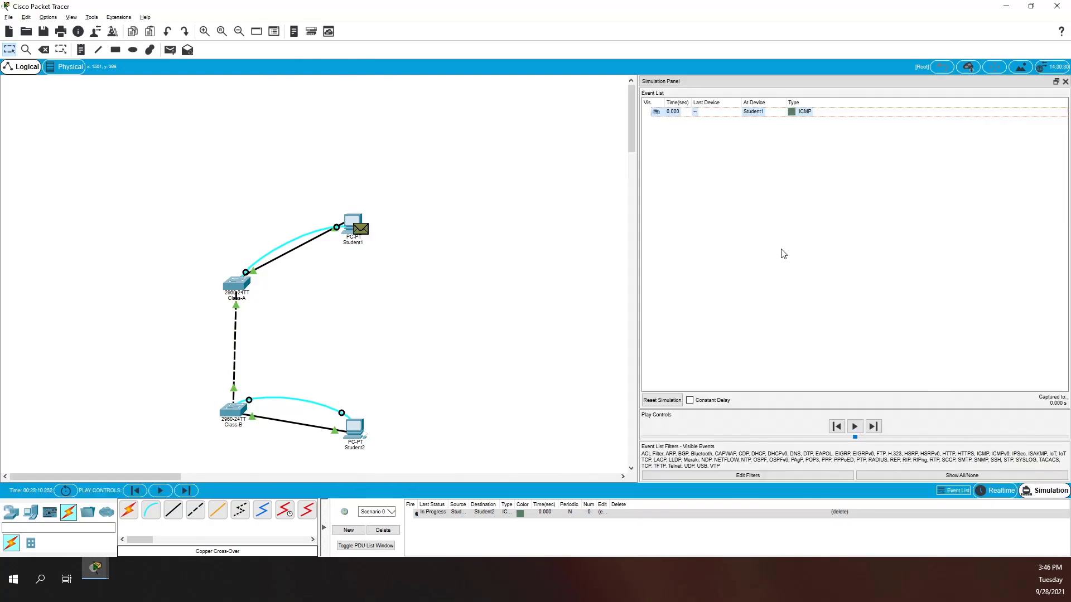
left_click(804, 112)
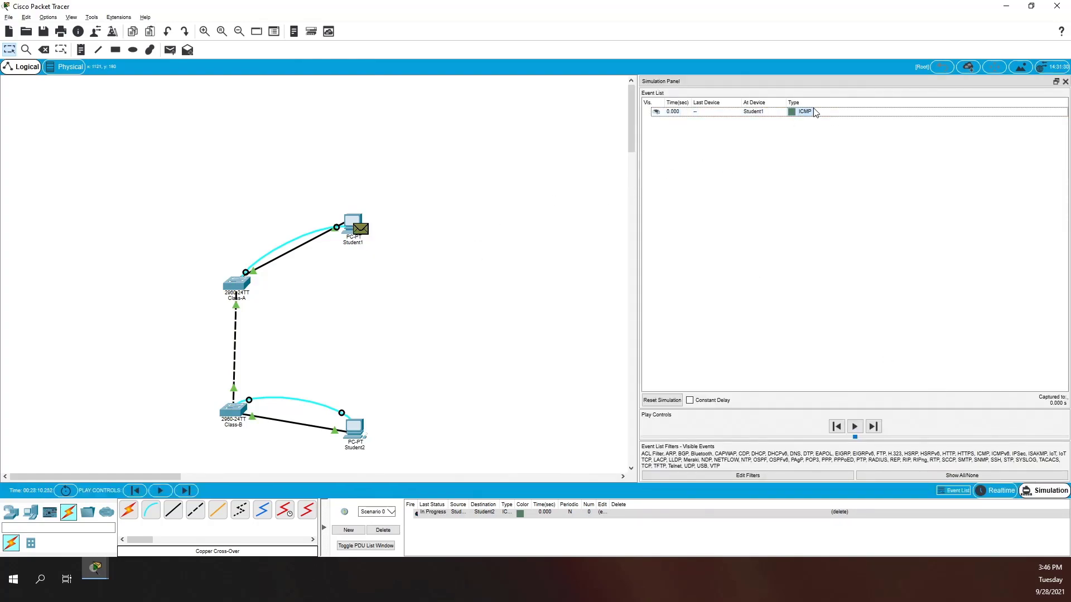